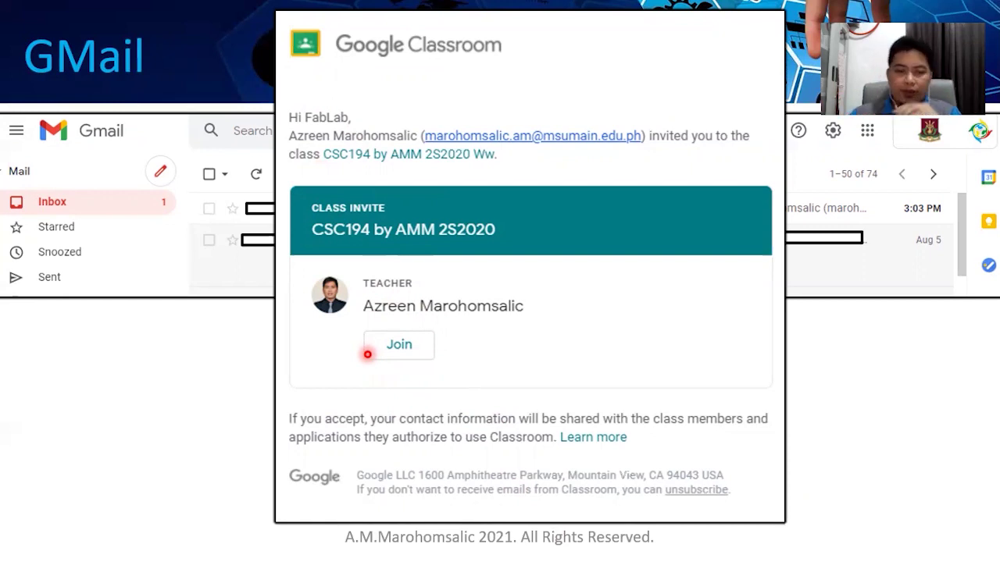
Advance to the 'Google Classroom Actual DEMO' slide and check the countdown timer.
key(Right)
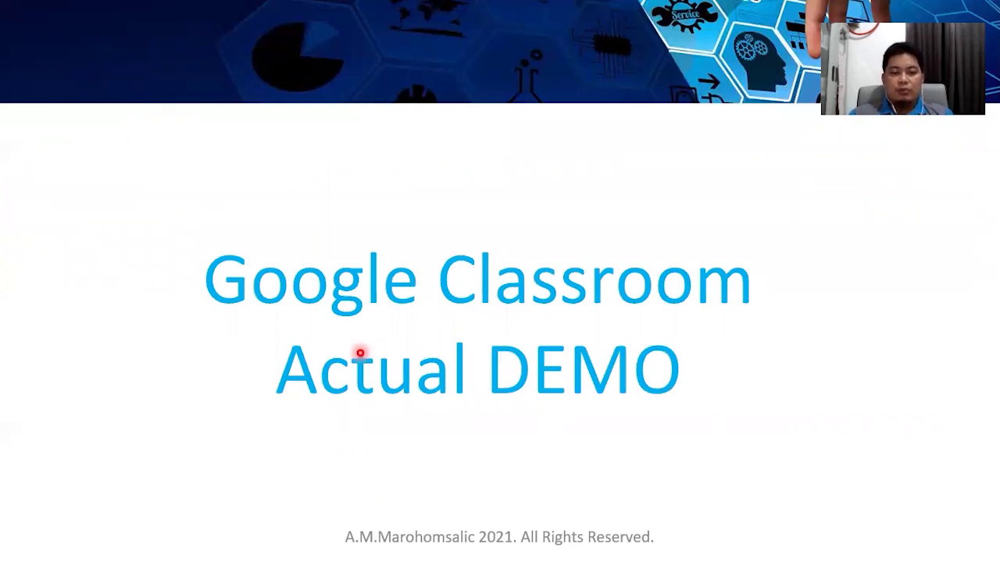
key(alt+Tab)
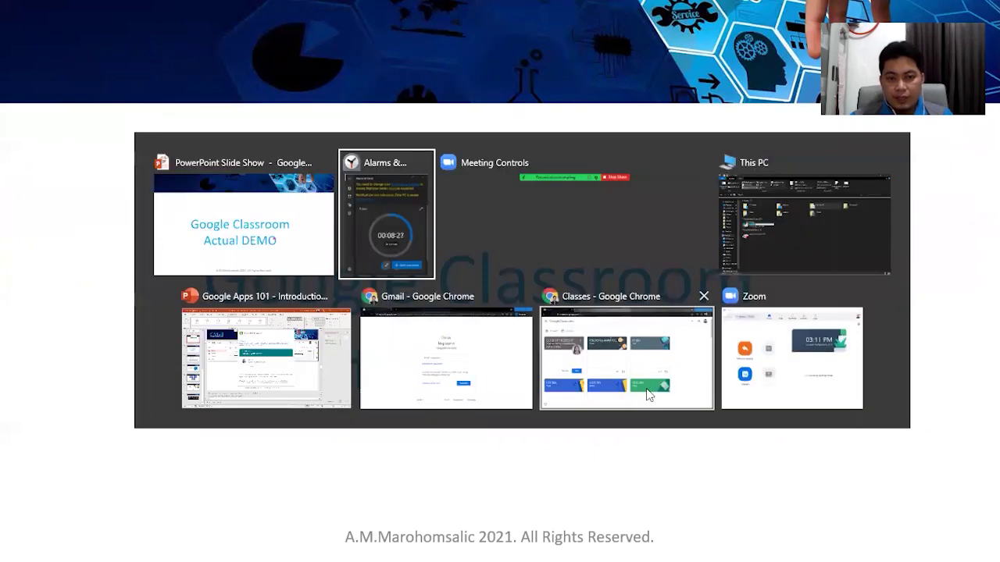
key(Escape)
key(alt+Tab)
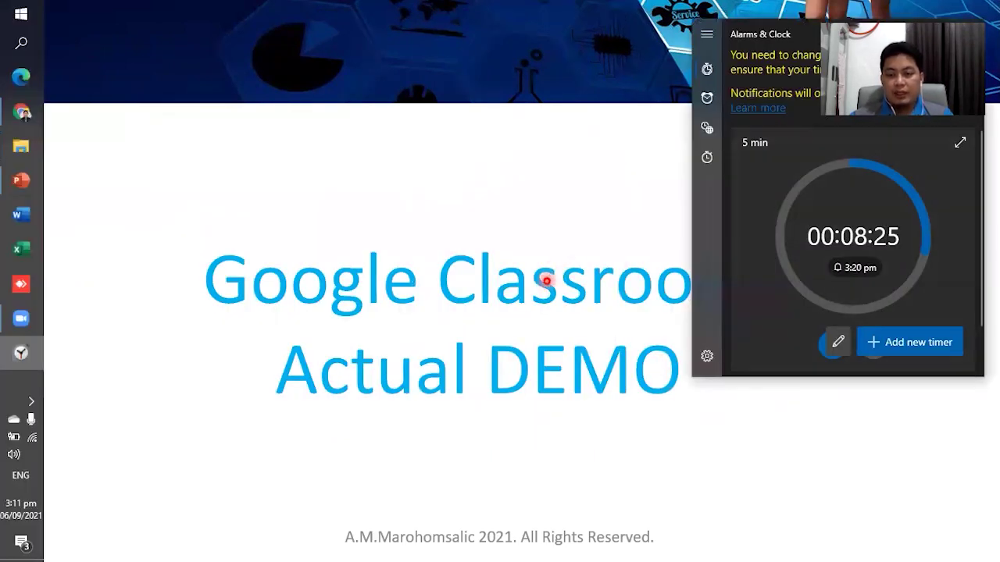
key(alt+Tab)
Return to the demo slide, then bring the Gmail sign-in window in Chrome forward.
click(404, 286)
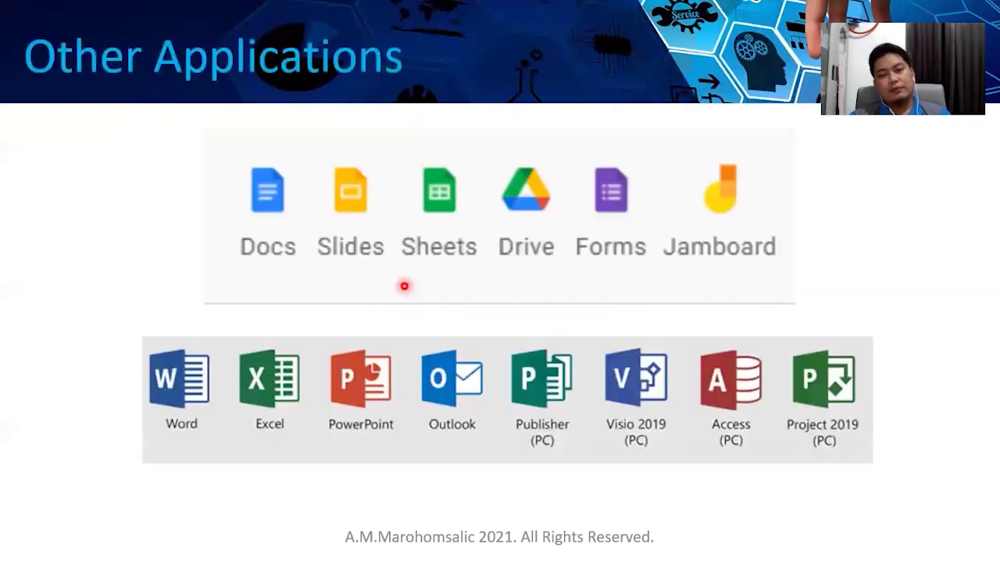
click(404, 286)
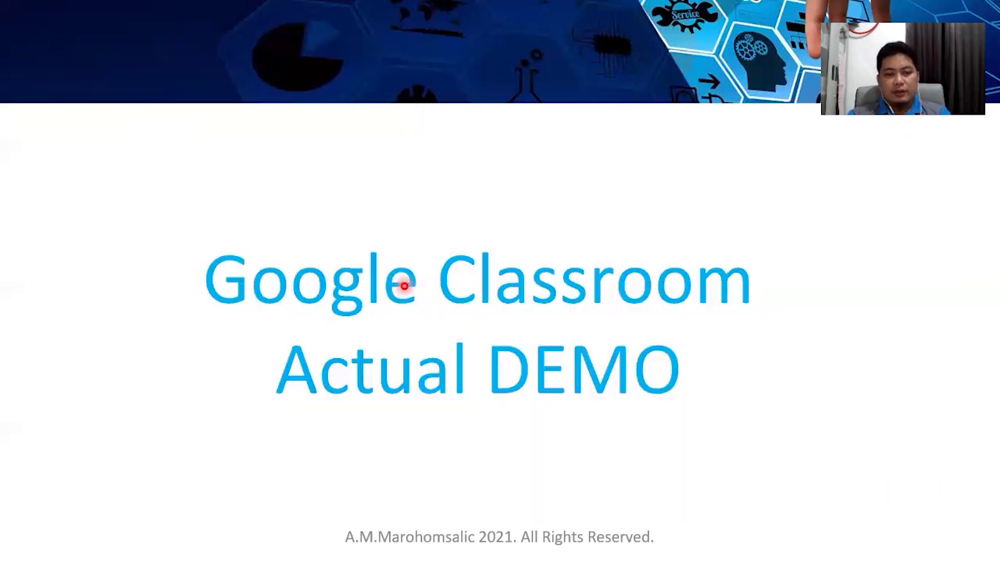
key(alt+Tab)
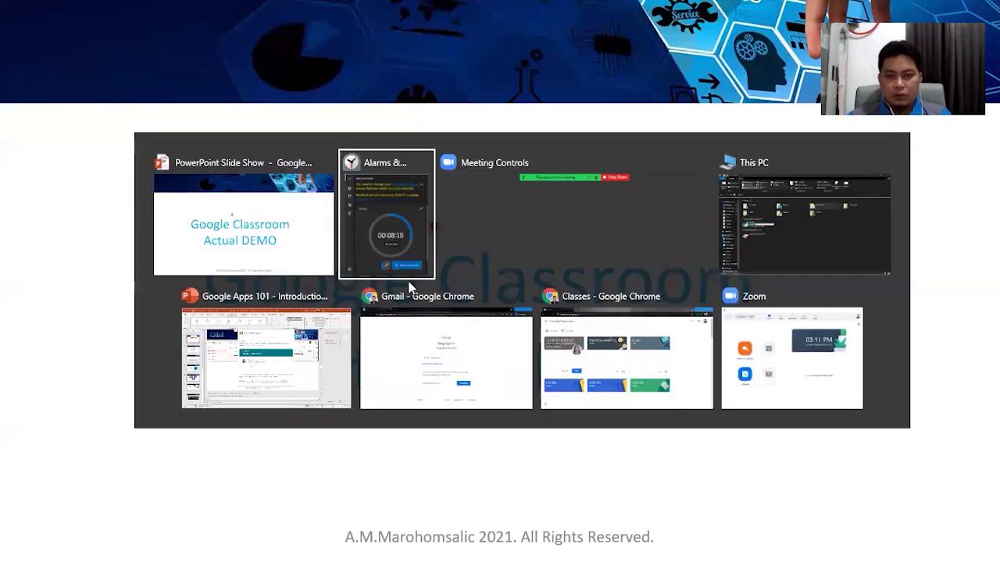
key(alt+Tab)
key(alt+Tab)
key(alt+Tab)
key(alt+Tab)
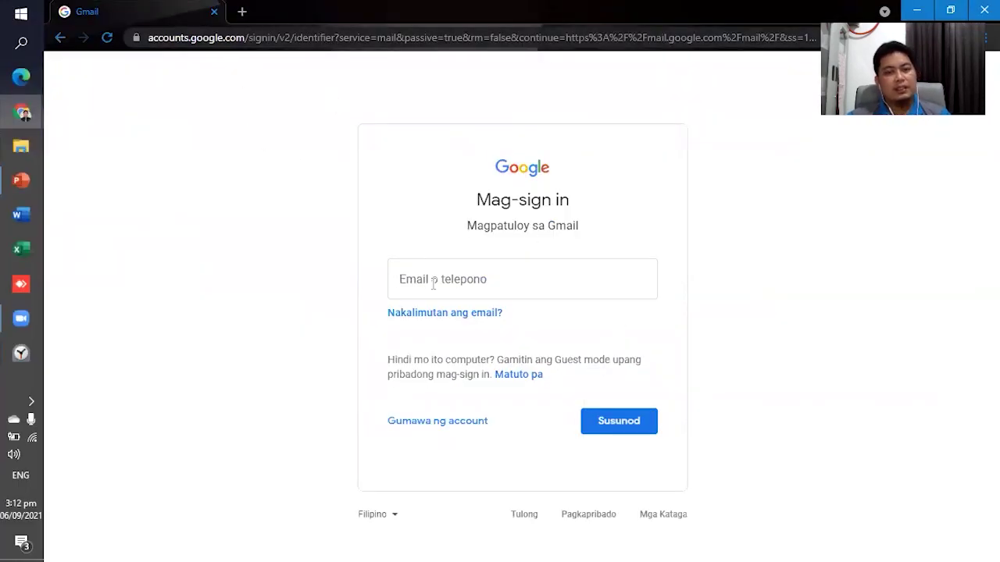
Sign into Gmail with the account's e-mail and password, then return to the Classroom classes window.
click(434, 284)
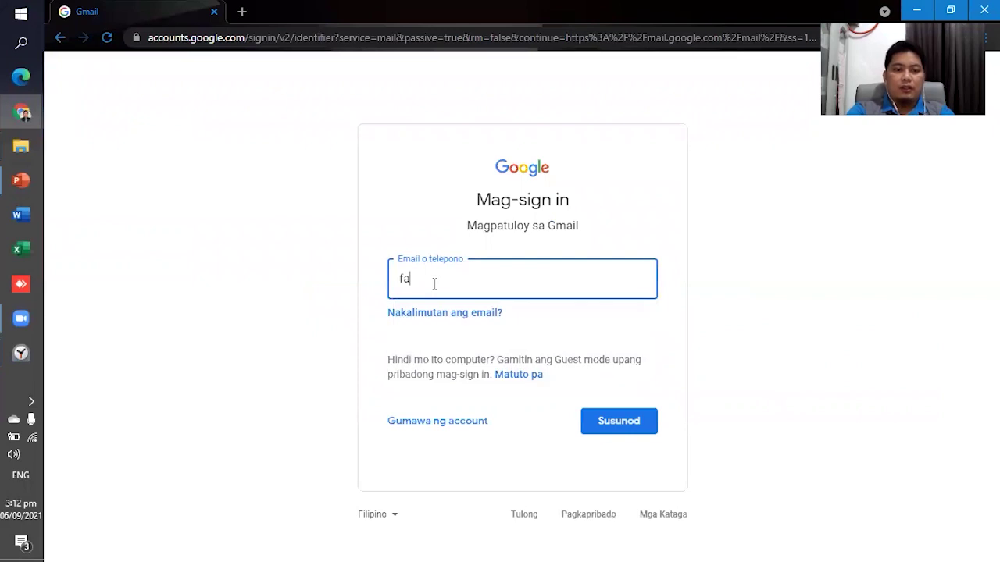
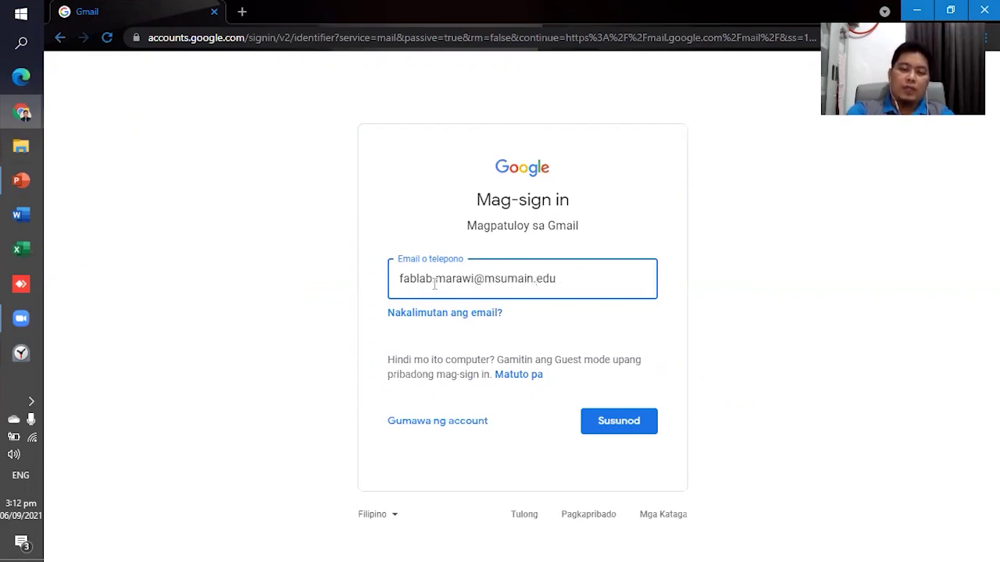
key(Return)
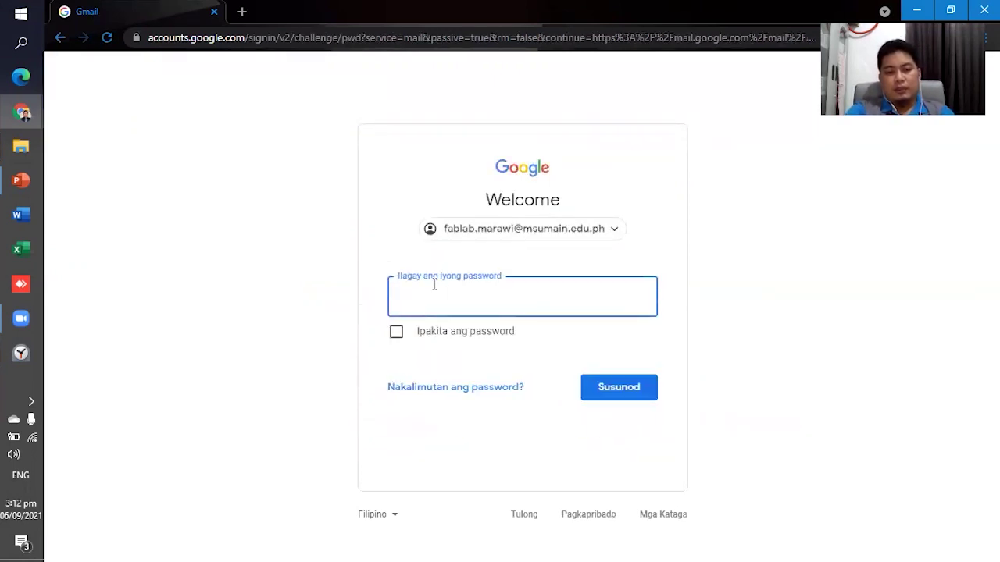
text(••)
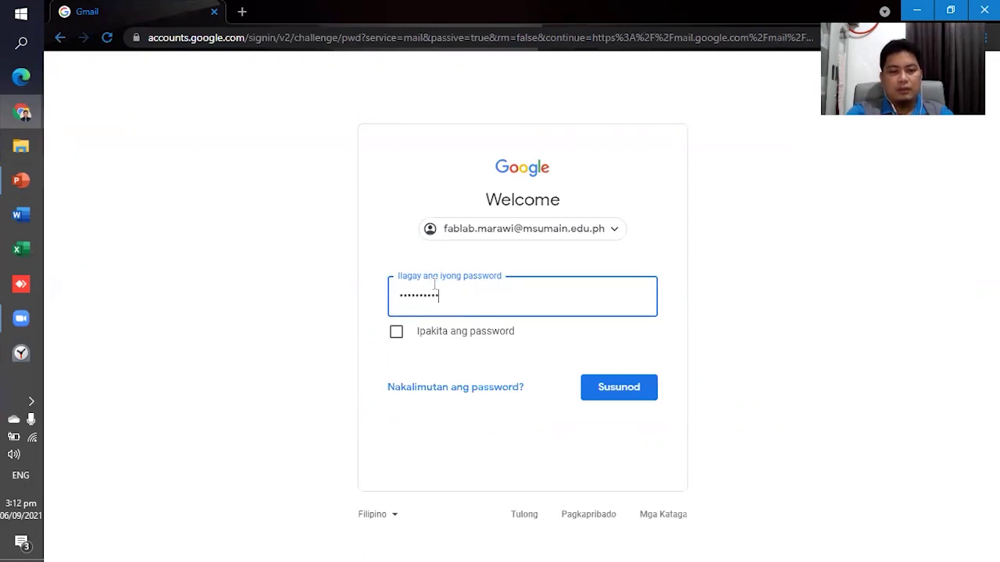
key(Return)
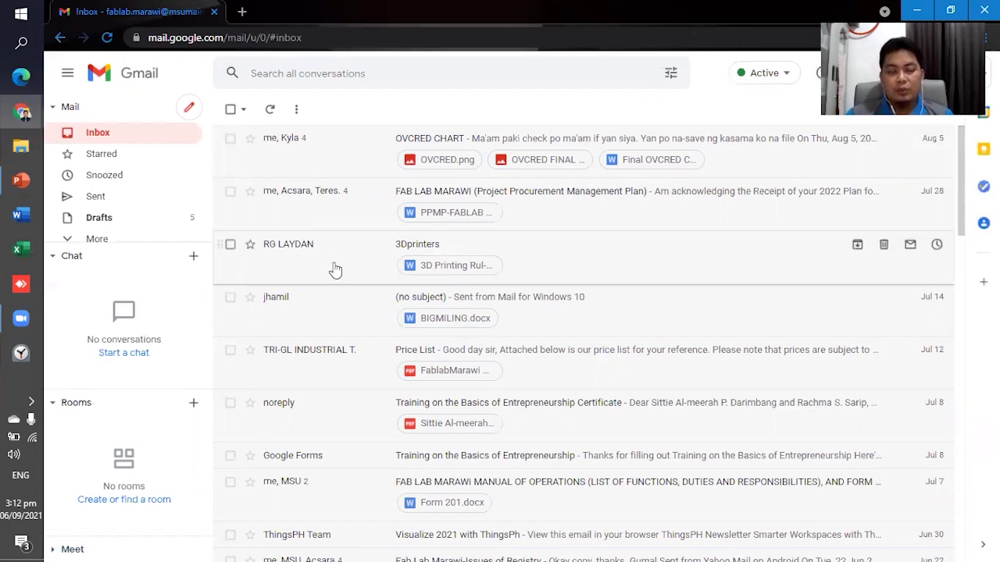
key(alt+Tab)
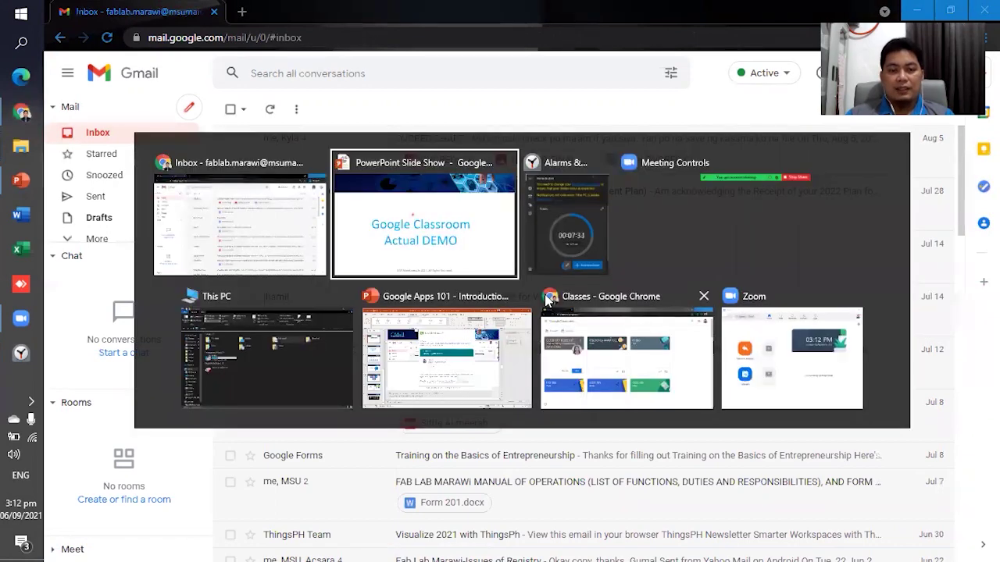
key(Tab)
key(Tab)
key(Tab)
key(Tab)
key(Tab)
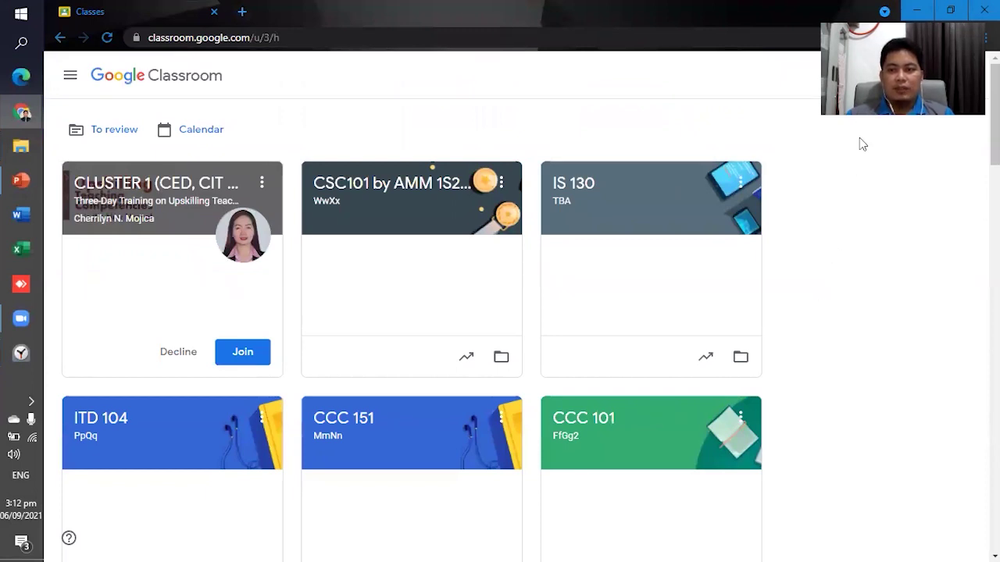
drag(901, 23, 898, 270)
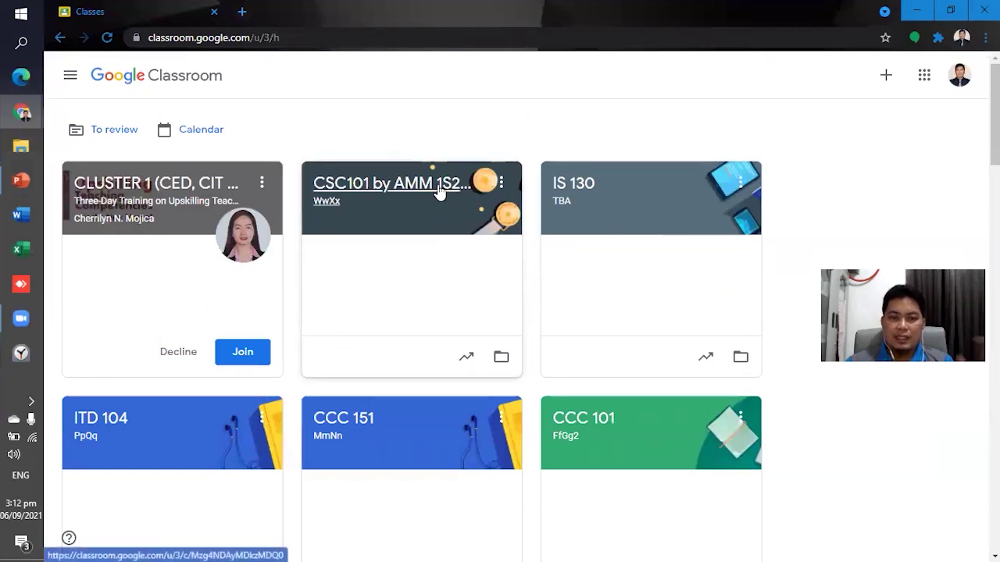
click(959, 78)
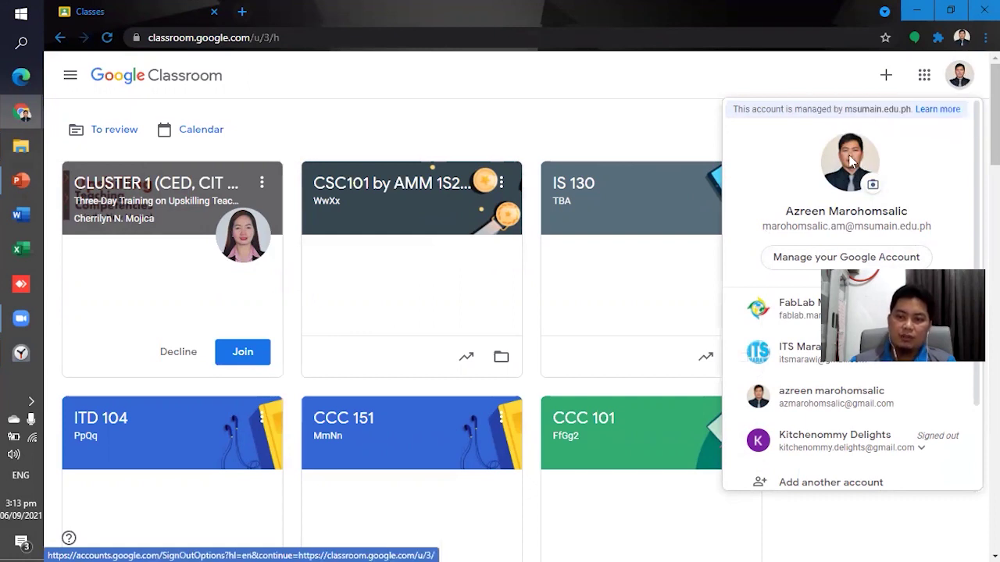
scroll(777, 375, down, 3)
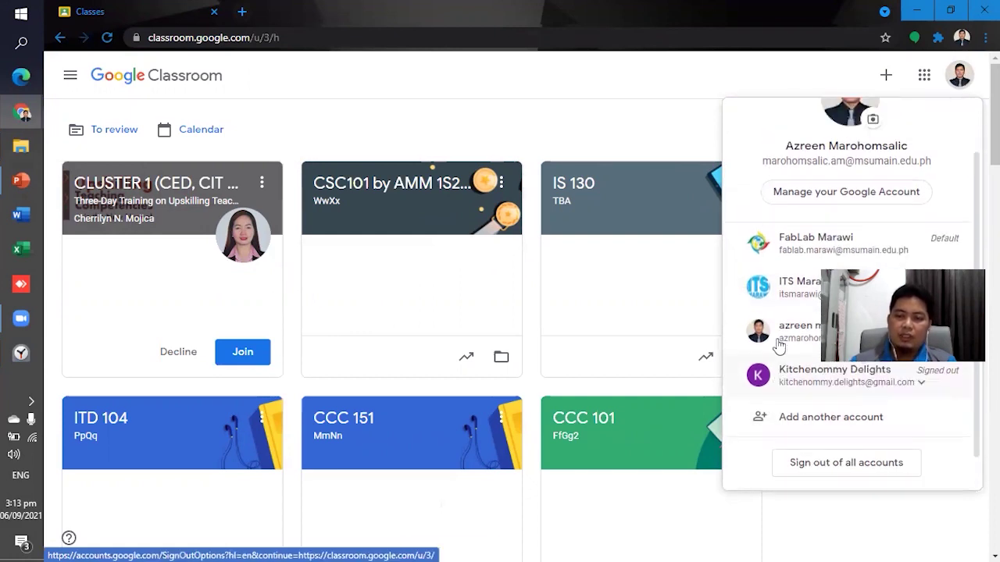
scroll(777, 347, up, 3)
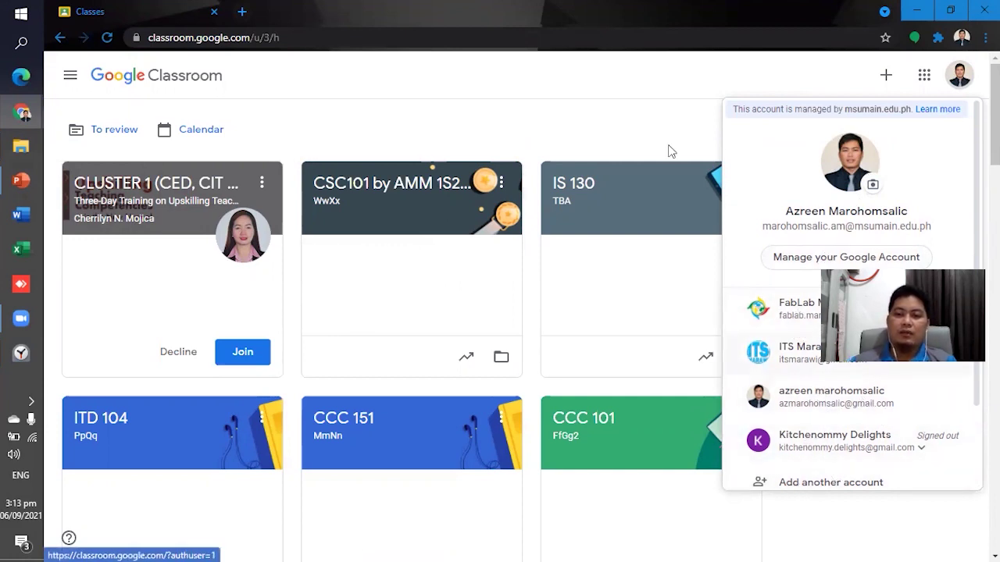
click(629, 123)
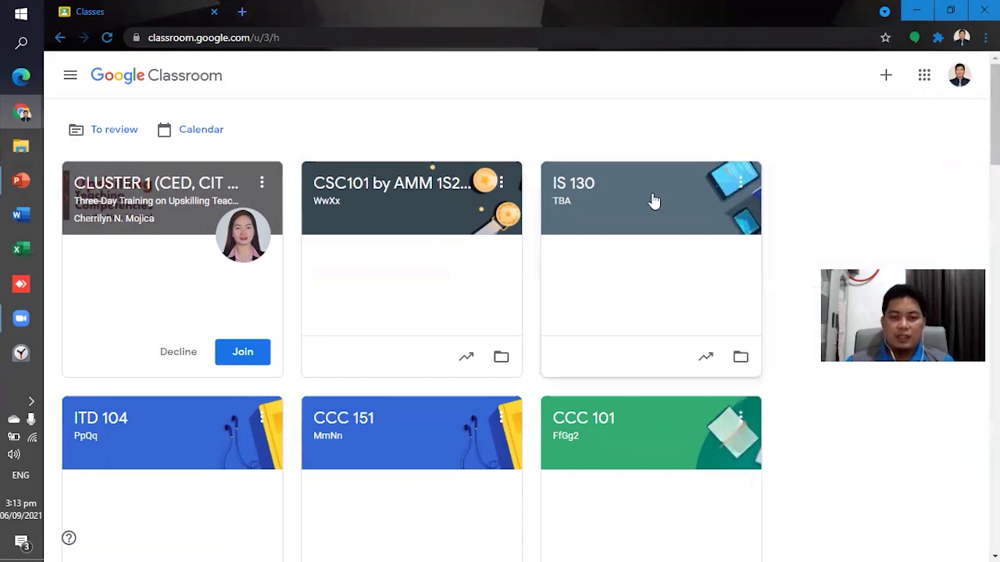
Open the CSC101 by AMM 1S2021 (Test) class and view its People list.
click(380, 187)
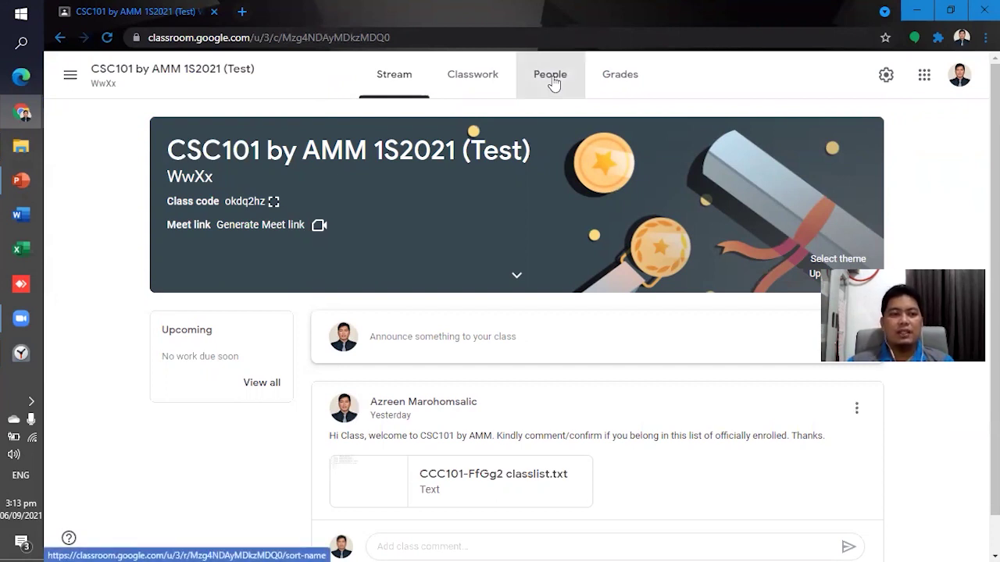
drag(552, 83, 303, 117)
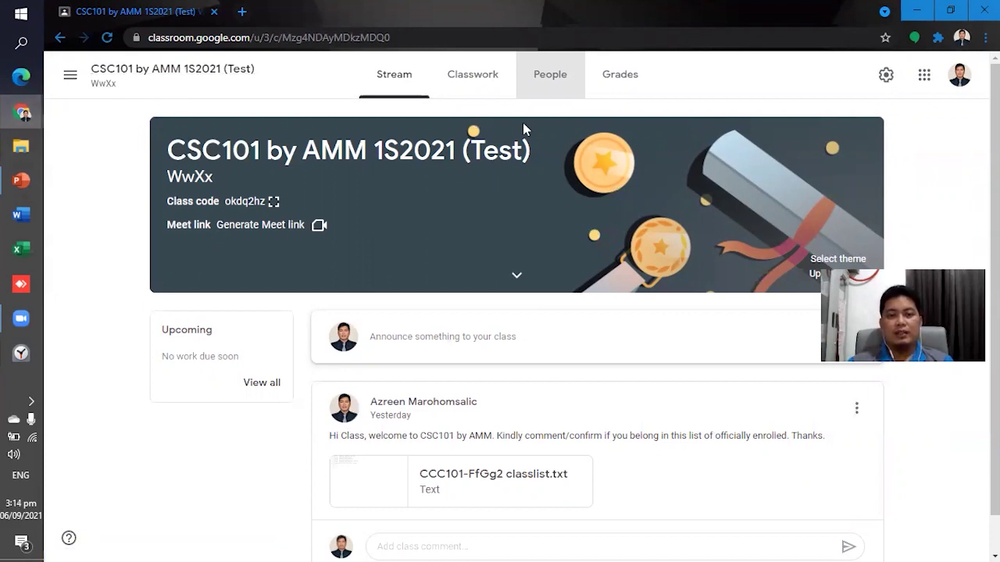
click(549, 78)
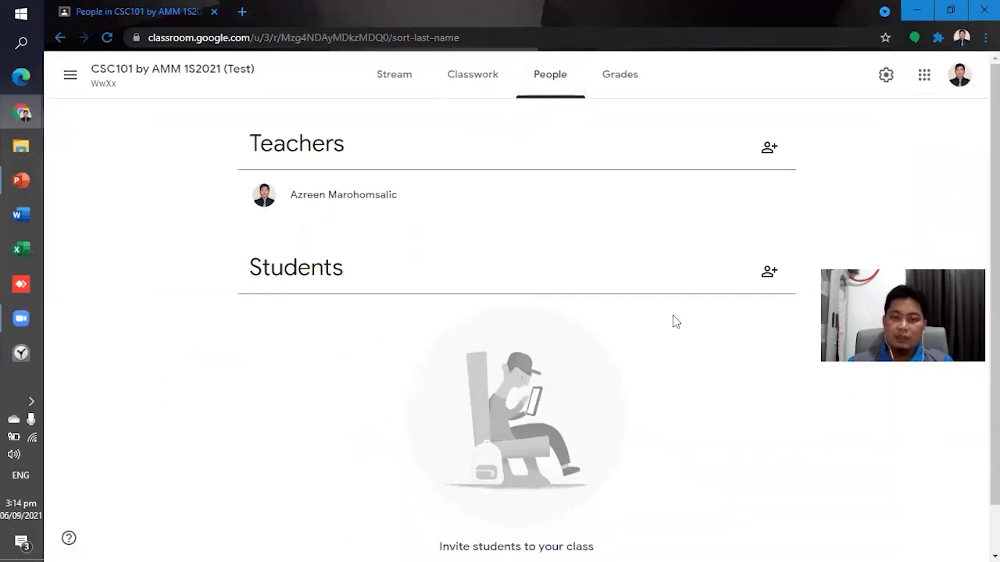
Open Invite students and search for the account with 'fablab' and 'abdu'.
click(769, 272)
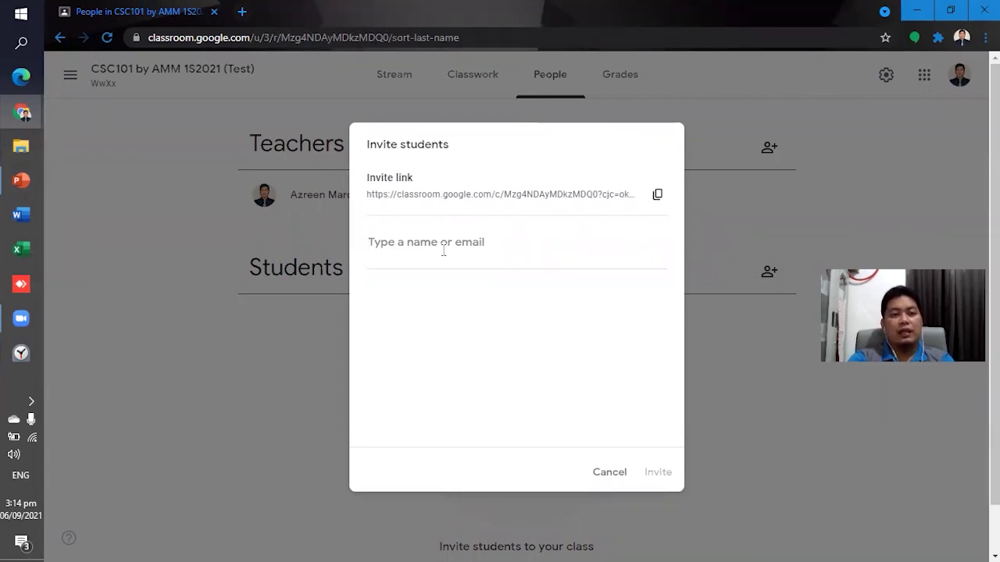
text(fabla)
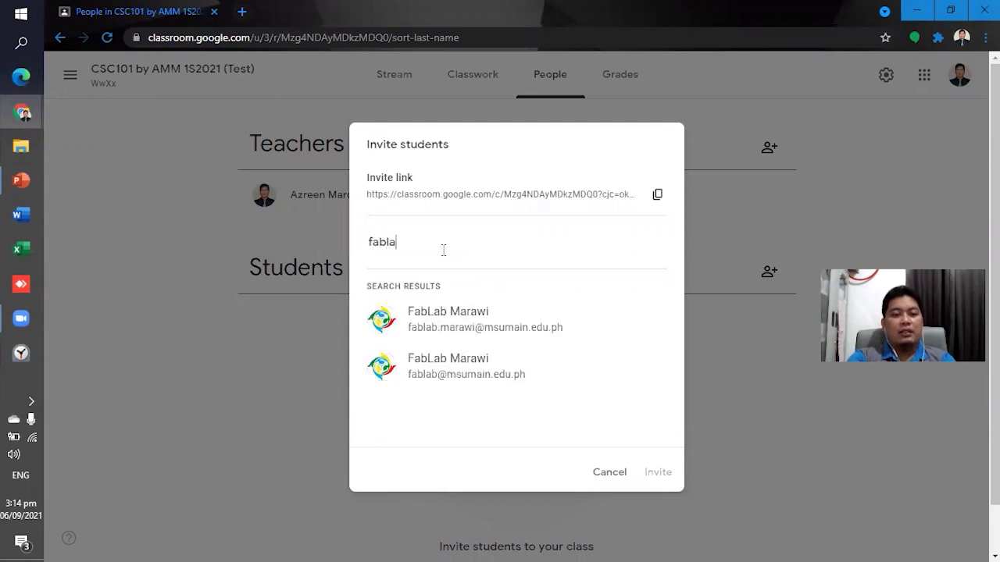
text(b)
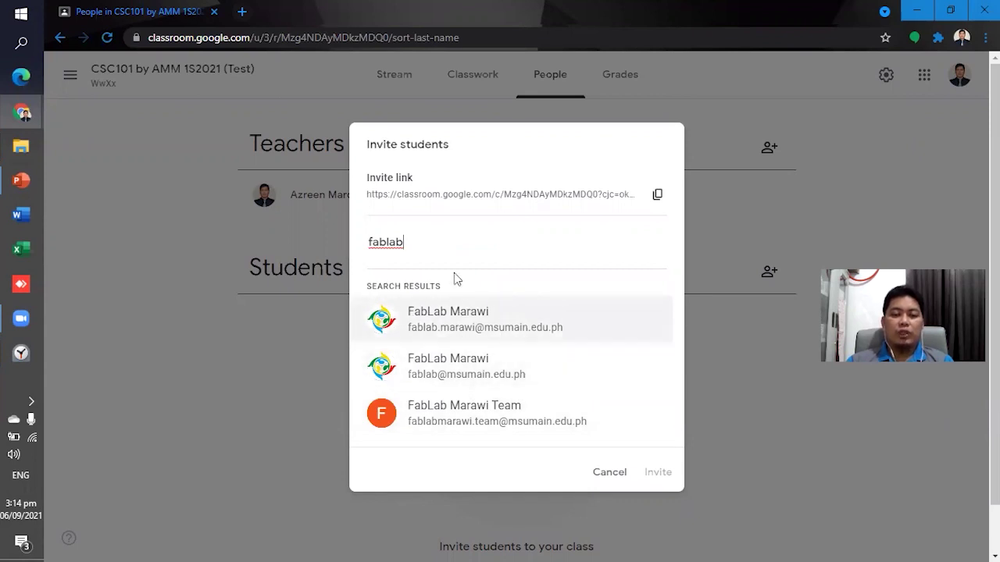
click(467, 326)
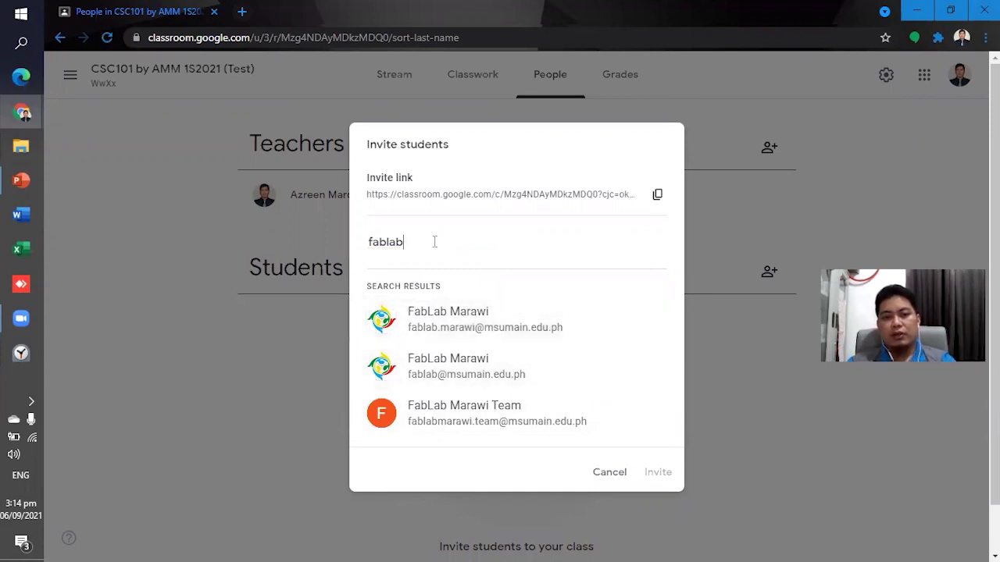
drag(435, 242, 351, 242)
text(abdu)
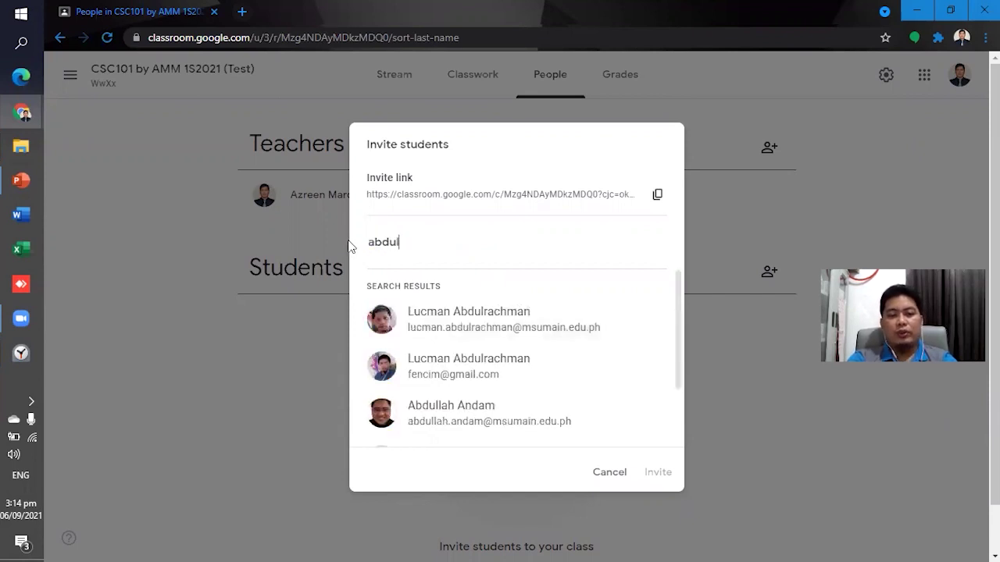
scroll(464, 380, down, 4)
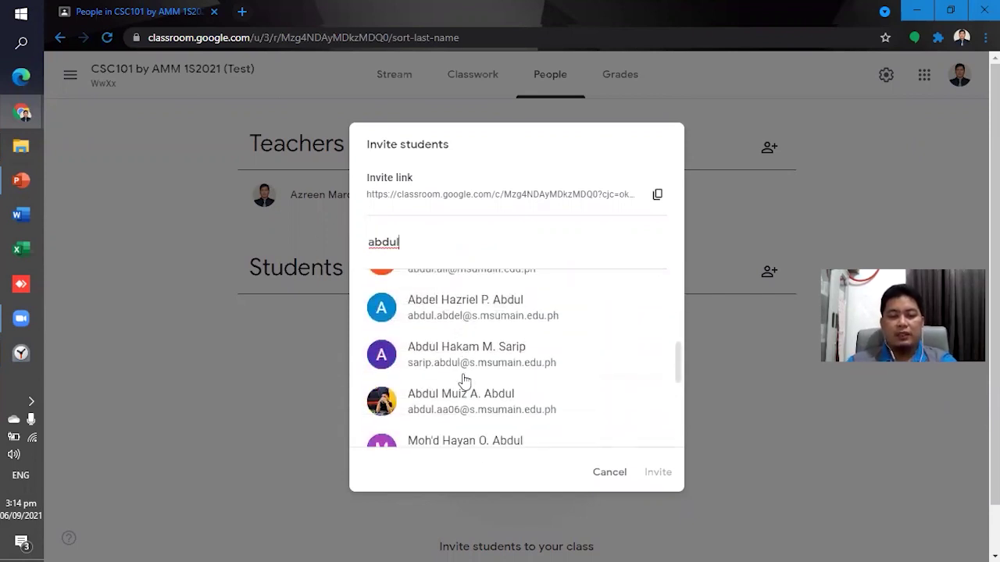
scroll(463, 380, down, 4)
scroll(462, 387, down, 3)
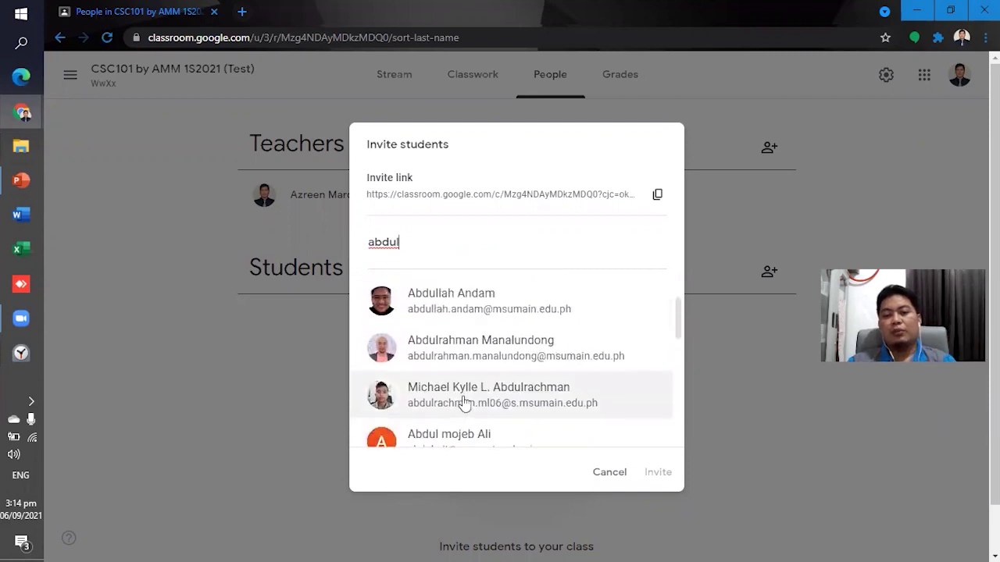
scroll(464, 402, up, 5)
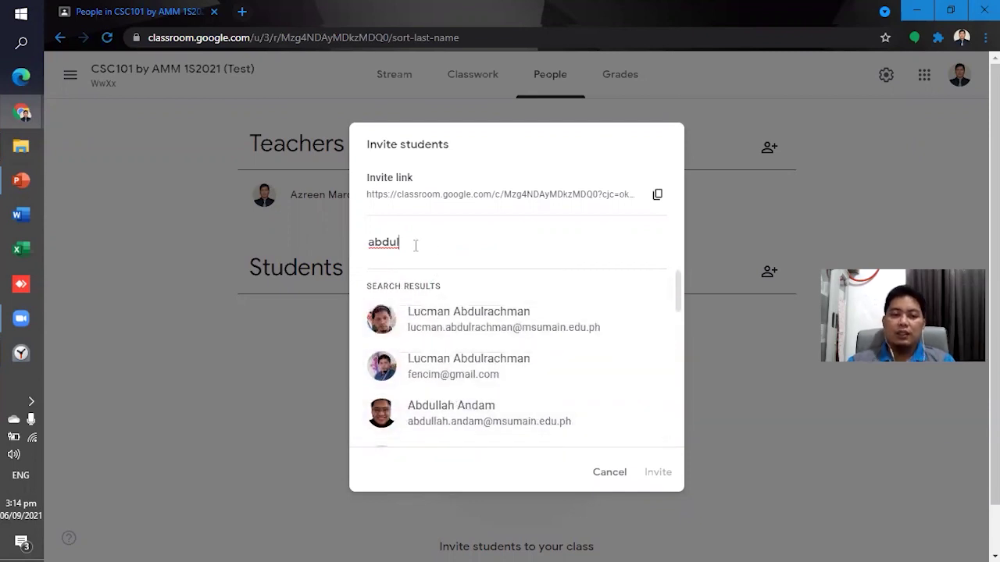
Search 'fab', select FabLab Marawi and send the class invitation.
drag(415, 245, 358, 243)
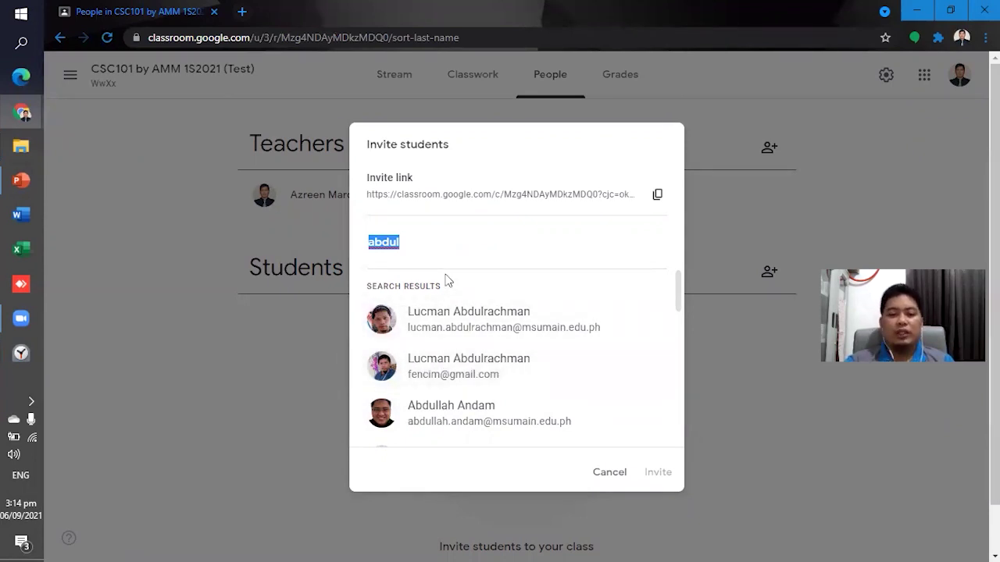
text(fab)
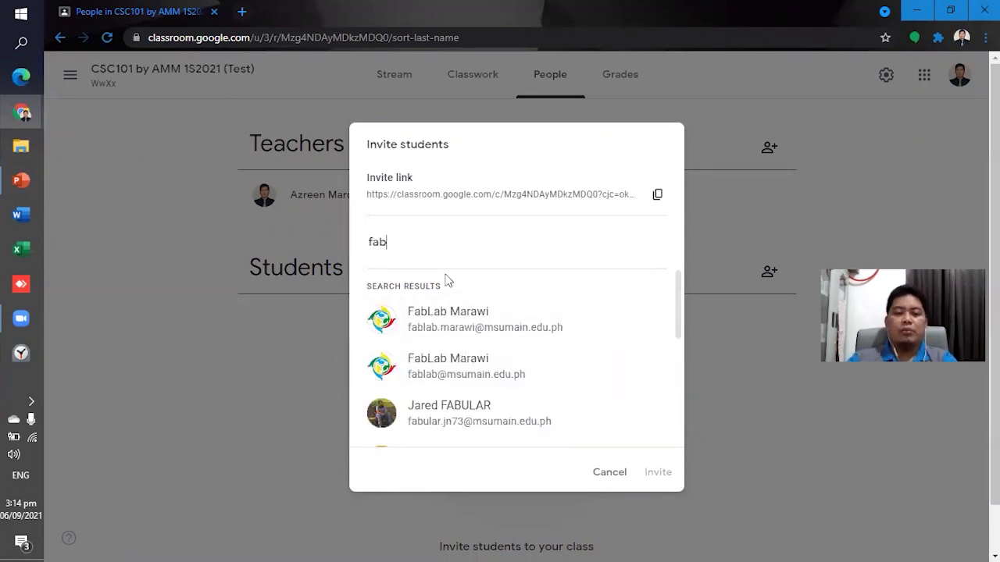
click(489, 326)
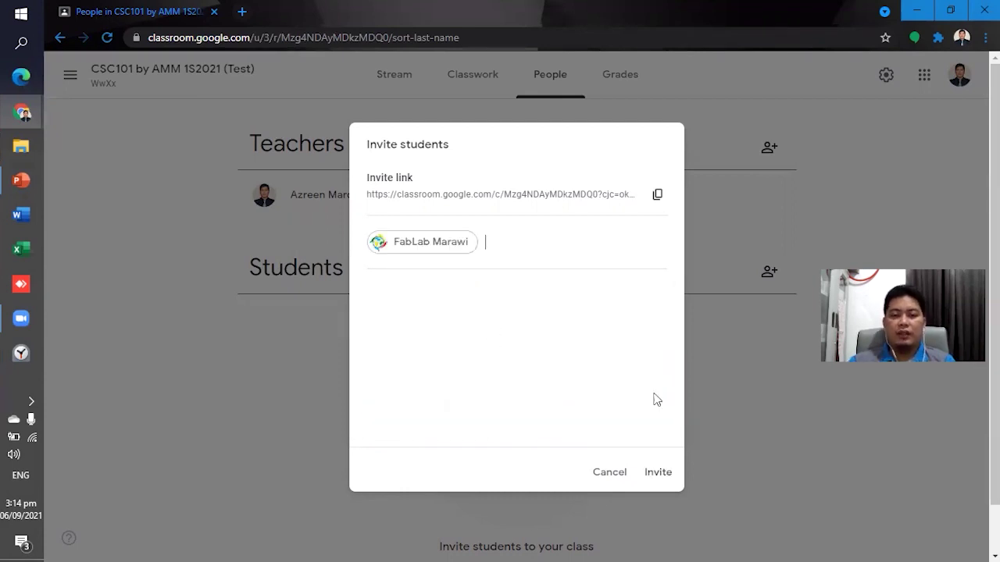
click(657, 473)
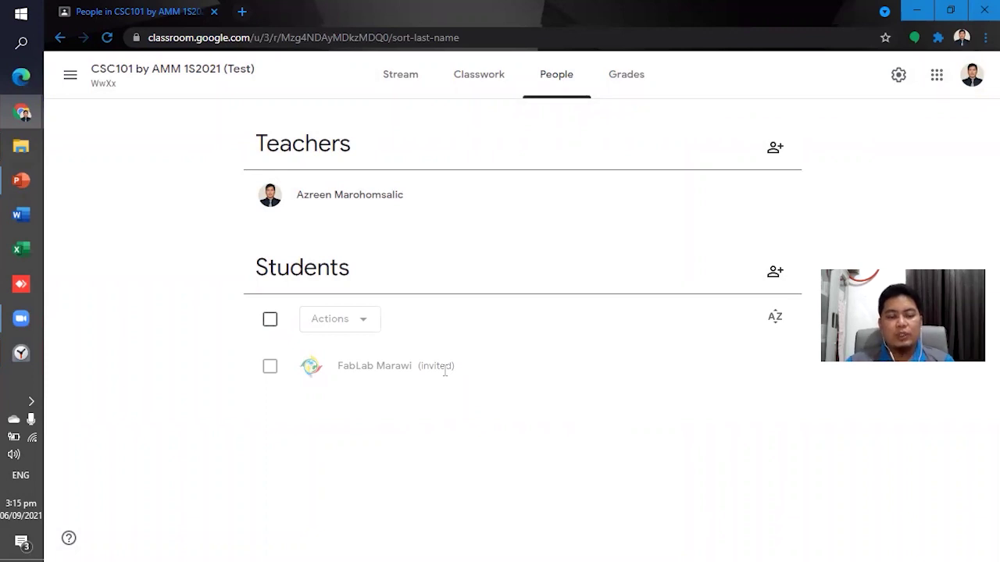
key(alt+Tab)
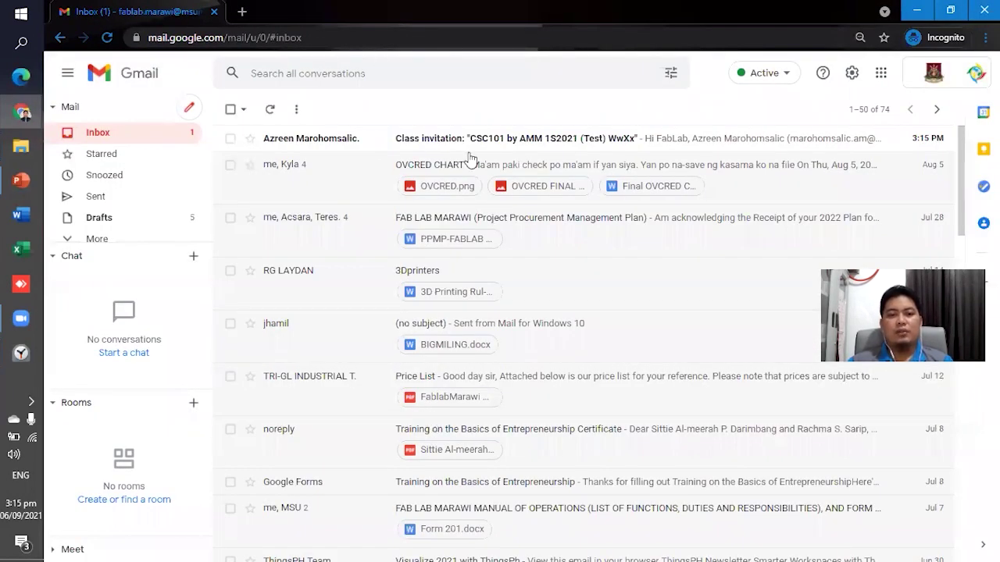
Open the CSC101 class invitation e-mail and click Join to enter the class.
click(558, 144)
scroll(524, 281, down, 2)
scroll(468, 291, up, 2)
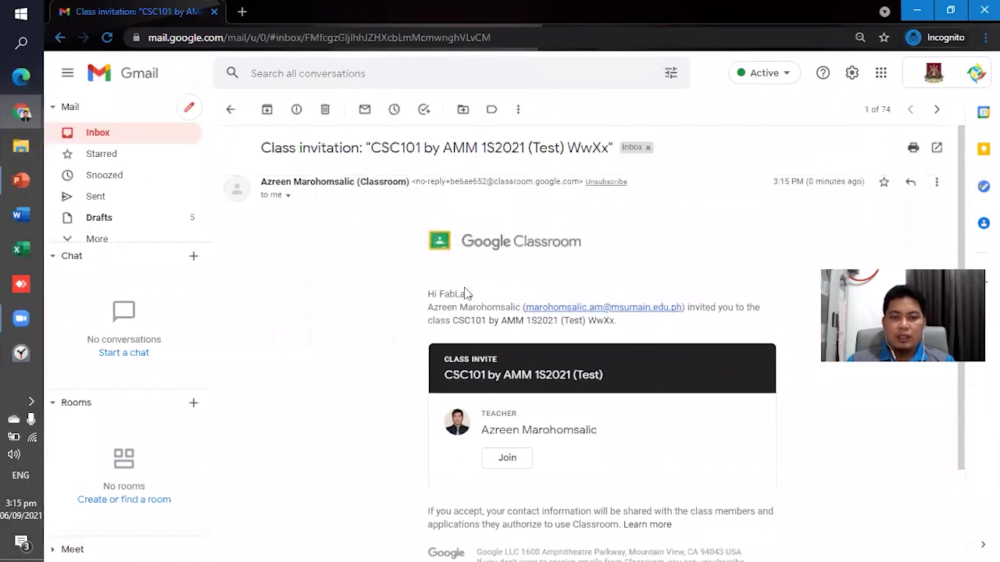
scroll(477, 297, down, 2)
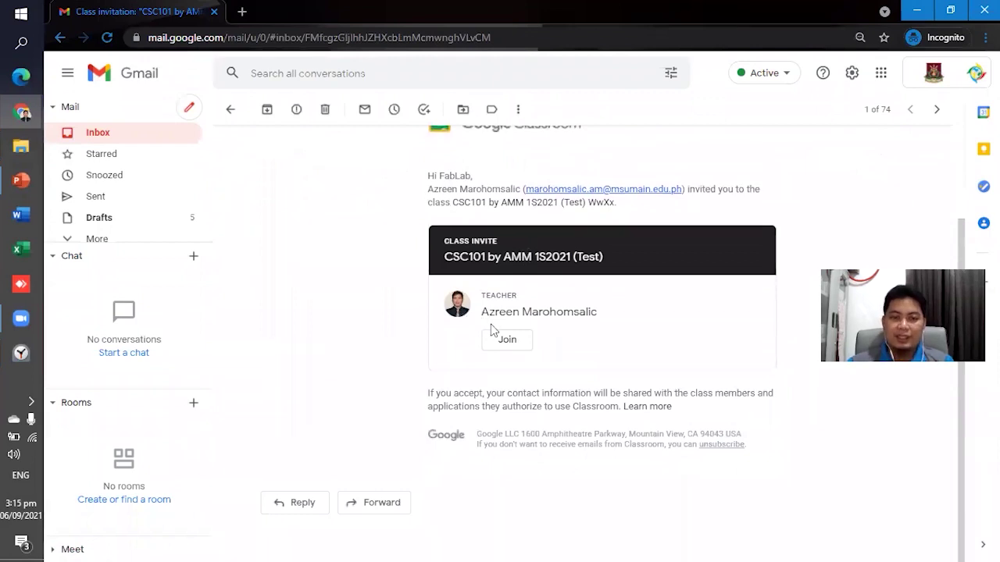
scroll(461, 383, up, 2)
scroll(520, 472, down, 1)
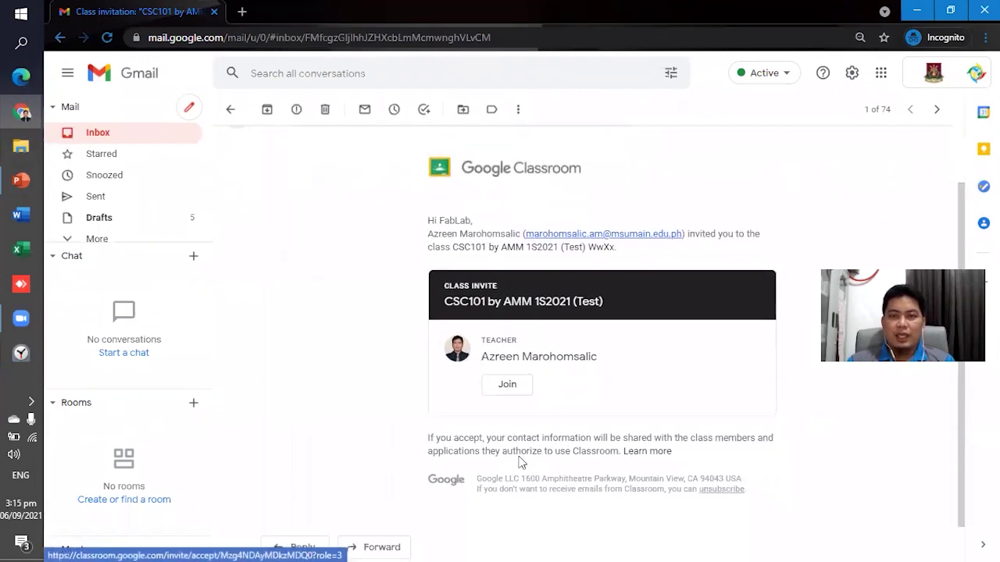
click(507, 386)
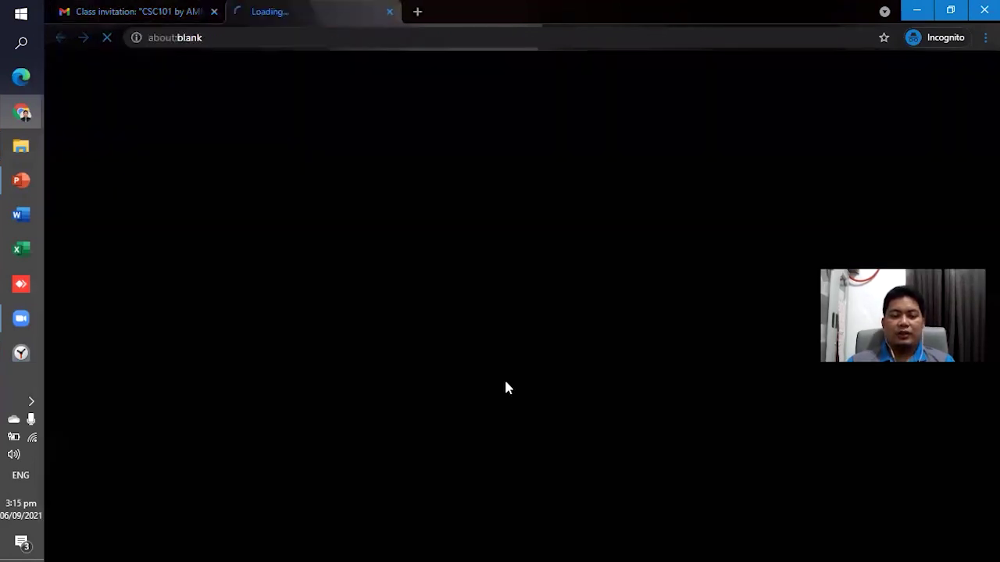
key(alt+Tab)
key(alt+Tab)
key(alt+Tab)
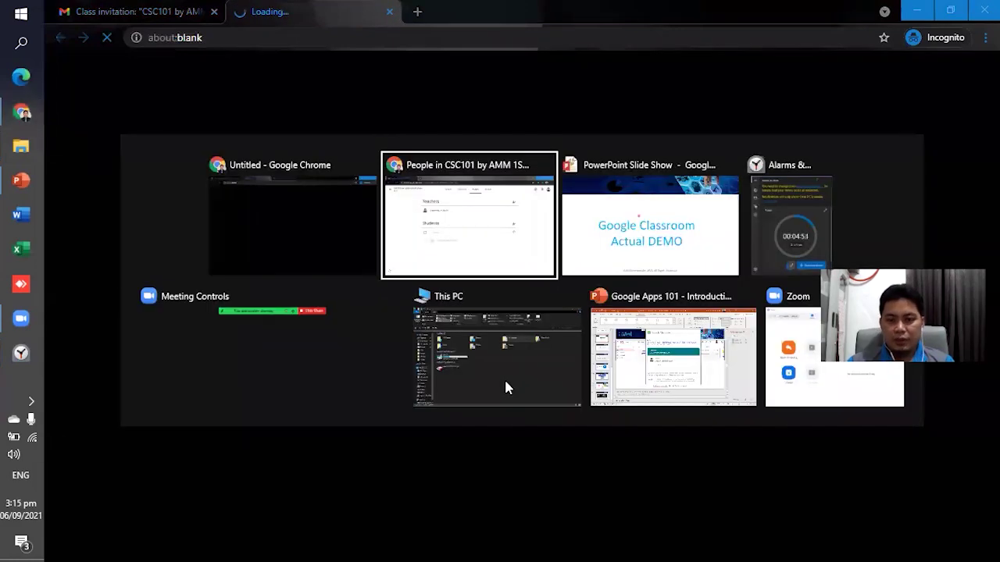
key(alt+Tab)
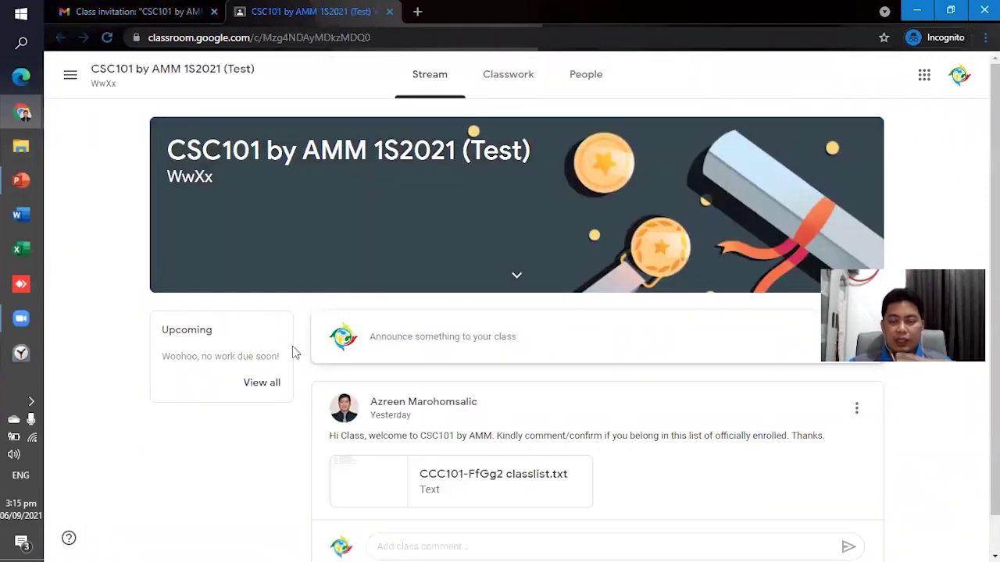
click(959, 75)
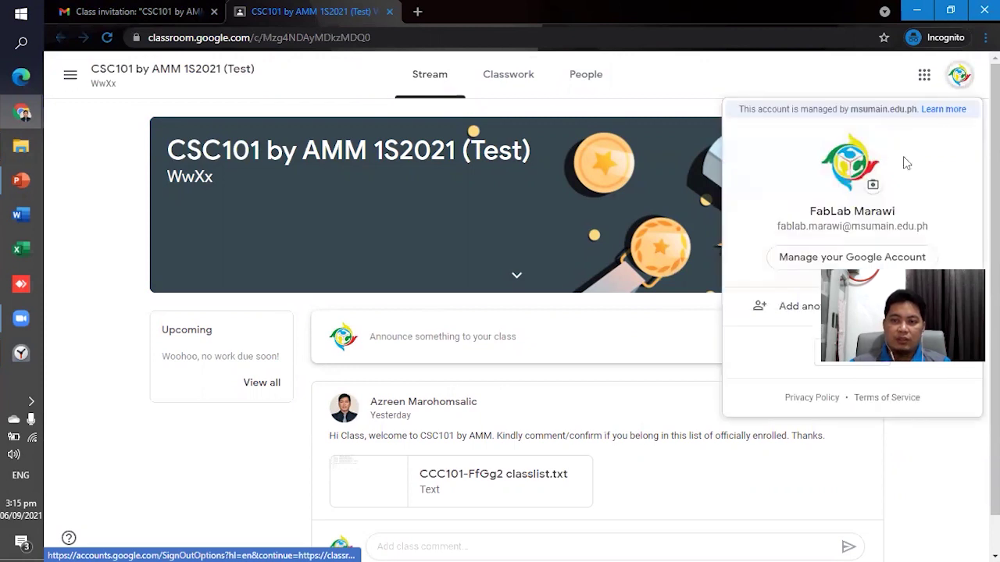
click(180, 452)
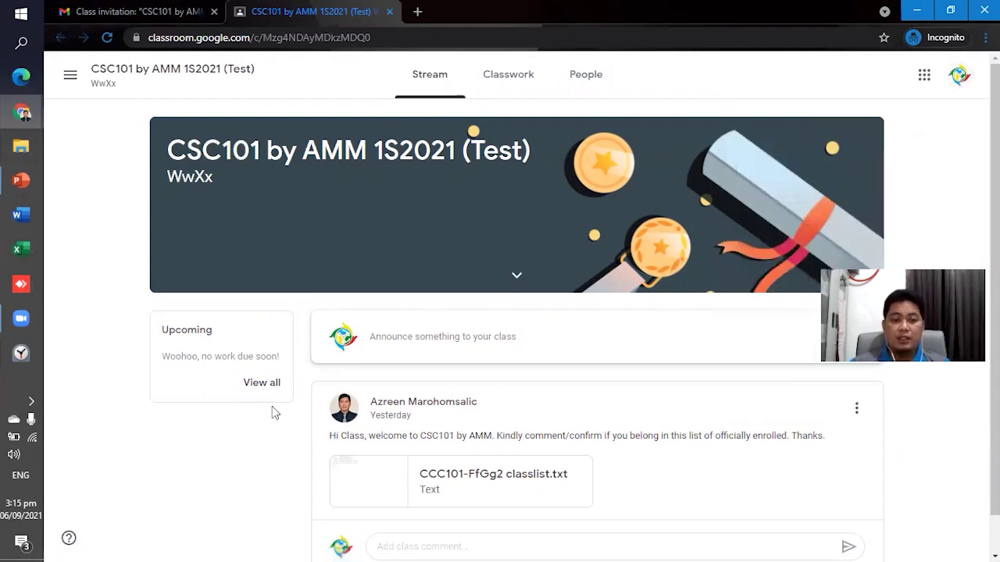
scroll(311, 375, down, 1)
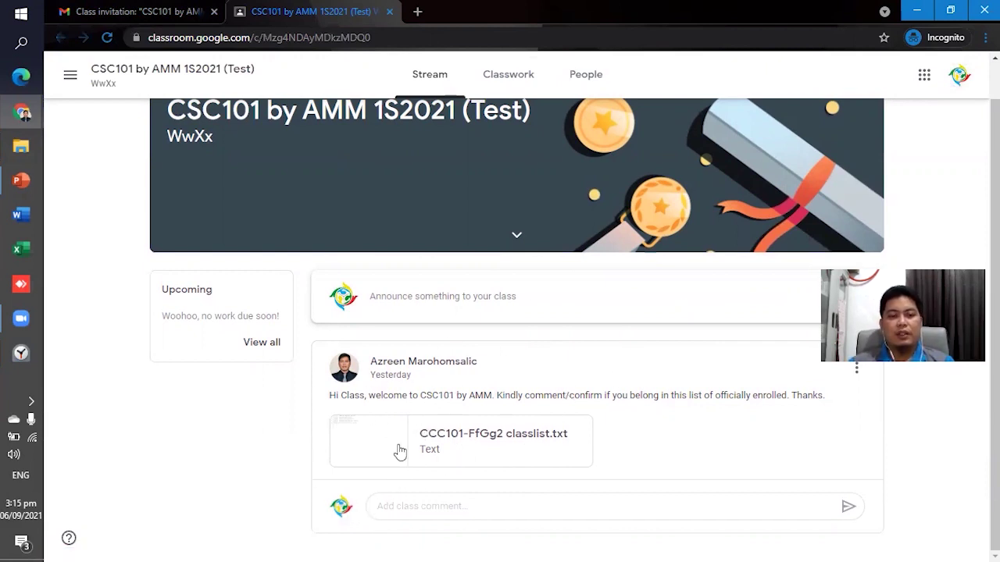
scroll(397, 453, up, 1)
click(430, 76)
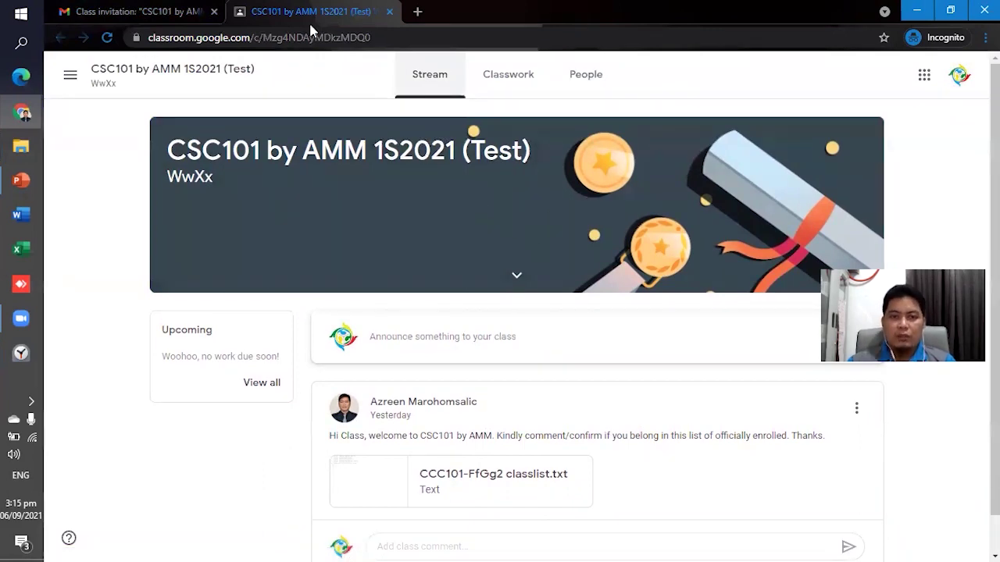
click(504, 91)
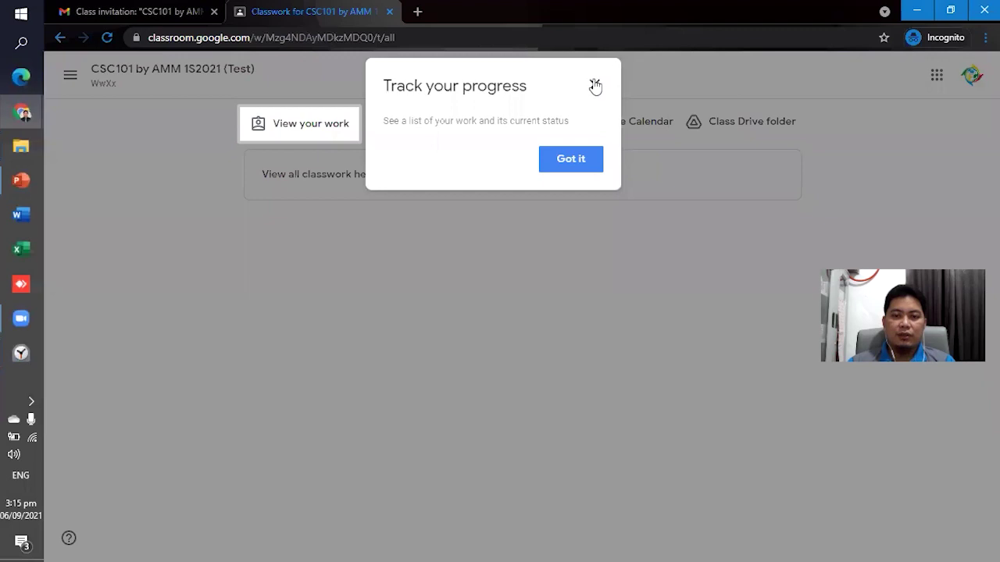
click(595, 86)
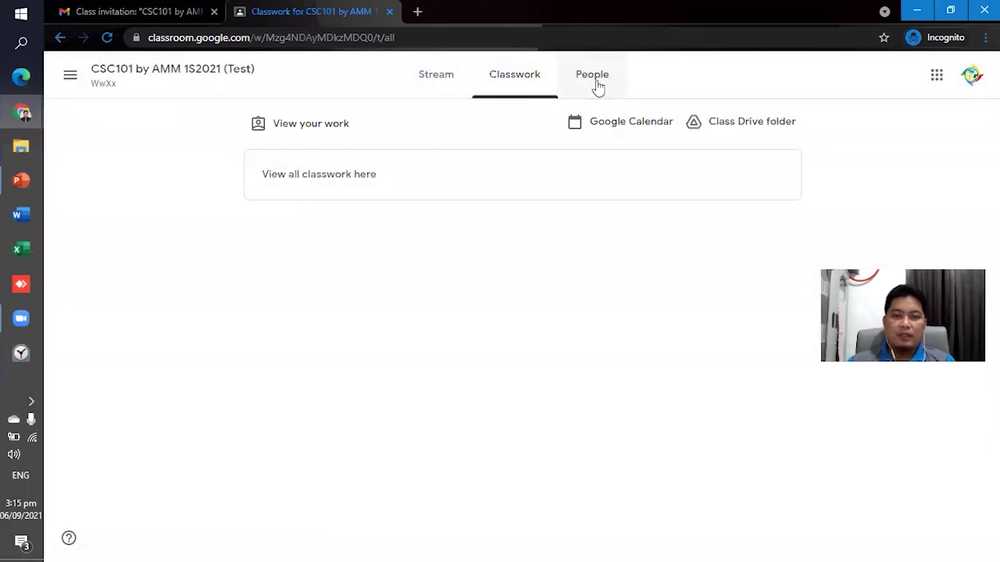
click(597, 84)
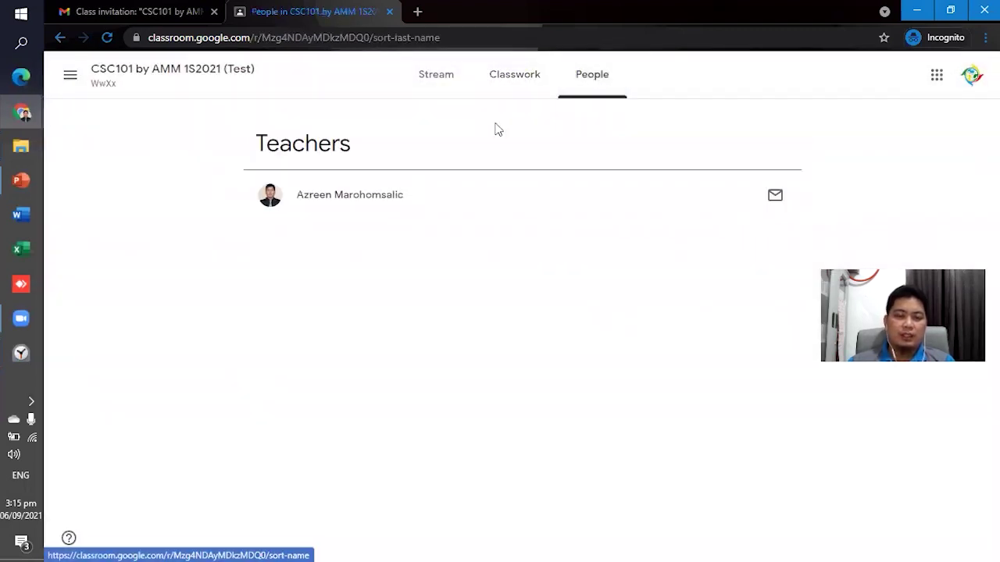
click(514, 87)
click(436, 84)
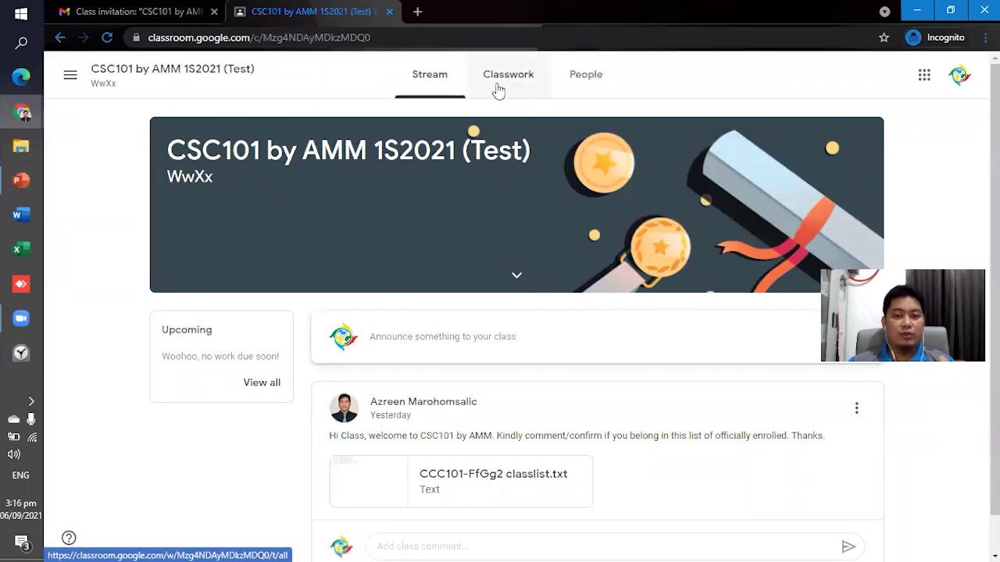
click(435, 84)
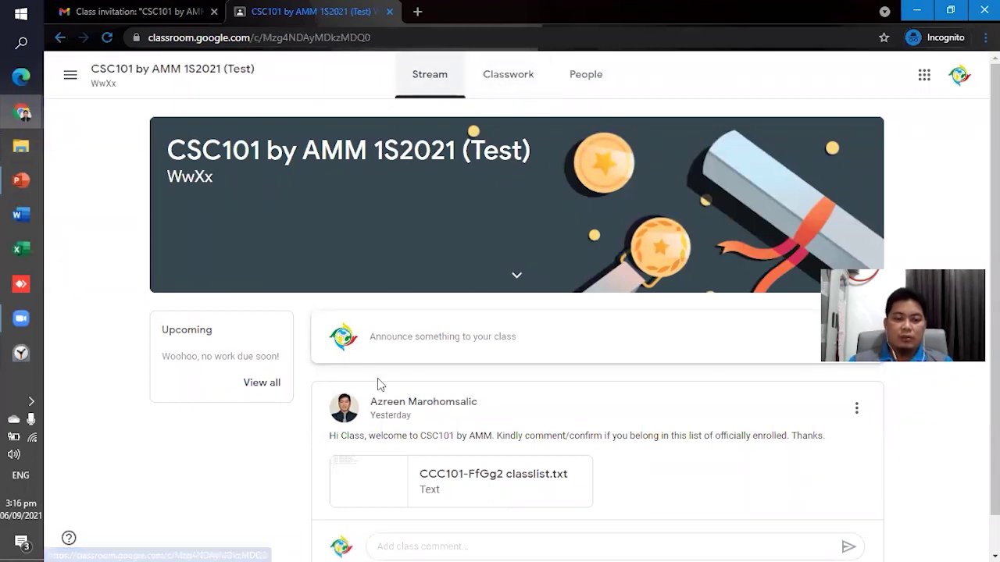
scroll(468, 406, down, 1)
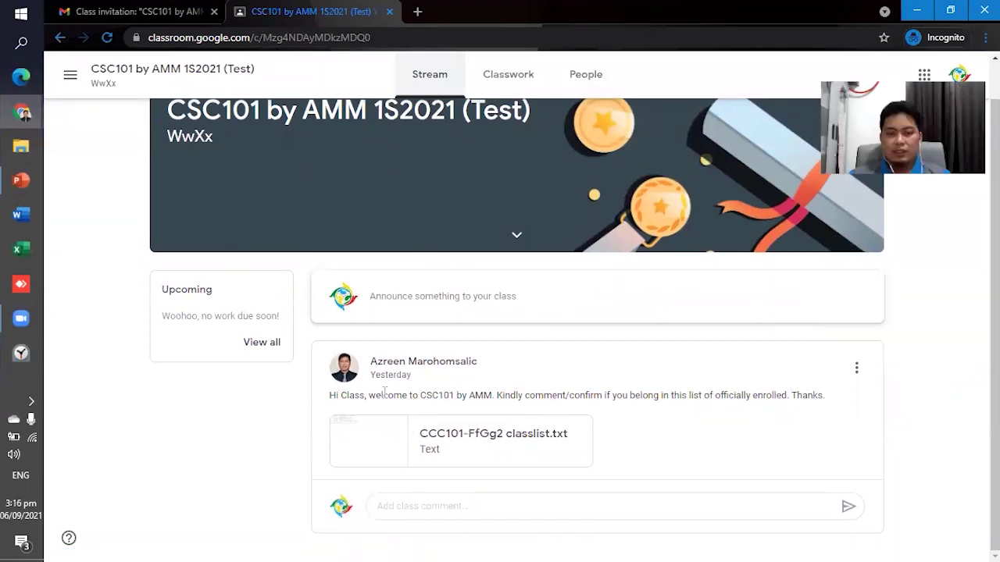
Post the class comment 'Copy sir!' under the teacher's classlist announcement.
click(566, 307)
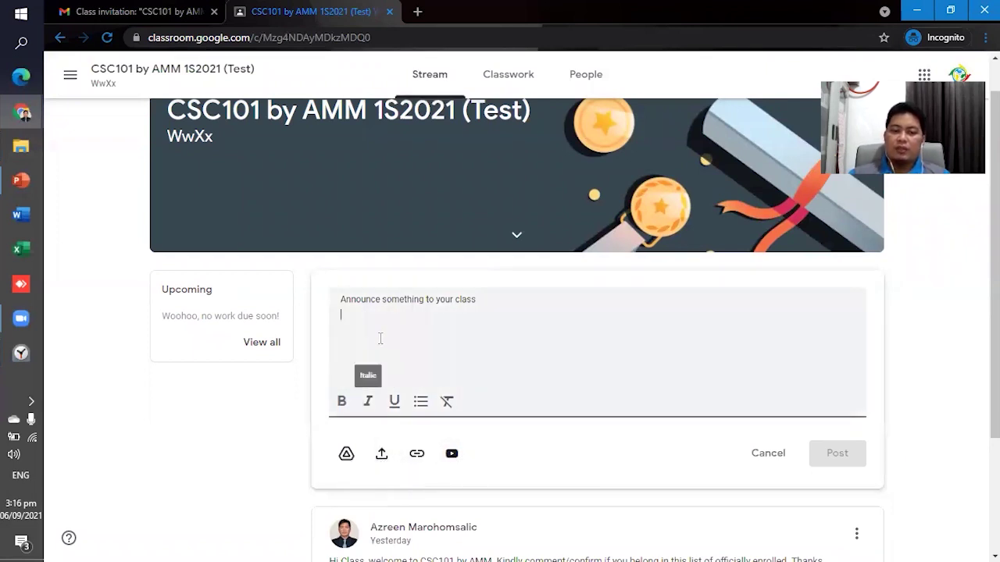
click(362, 486)
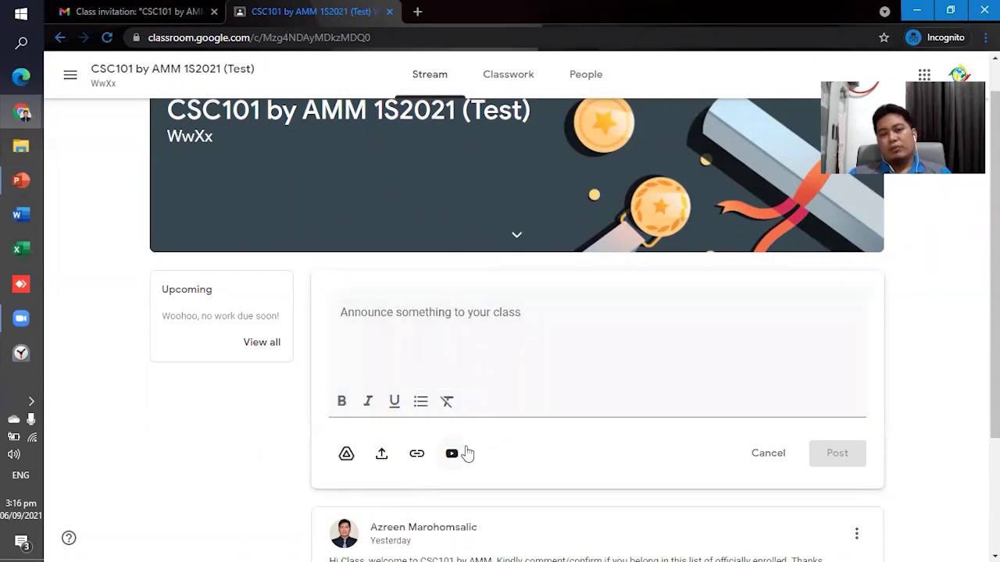
scroll(390, 446, down, 2)
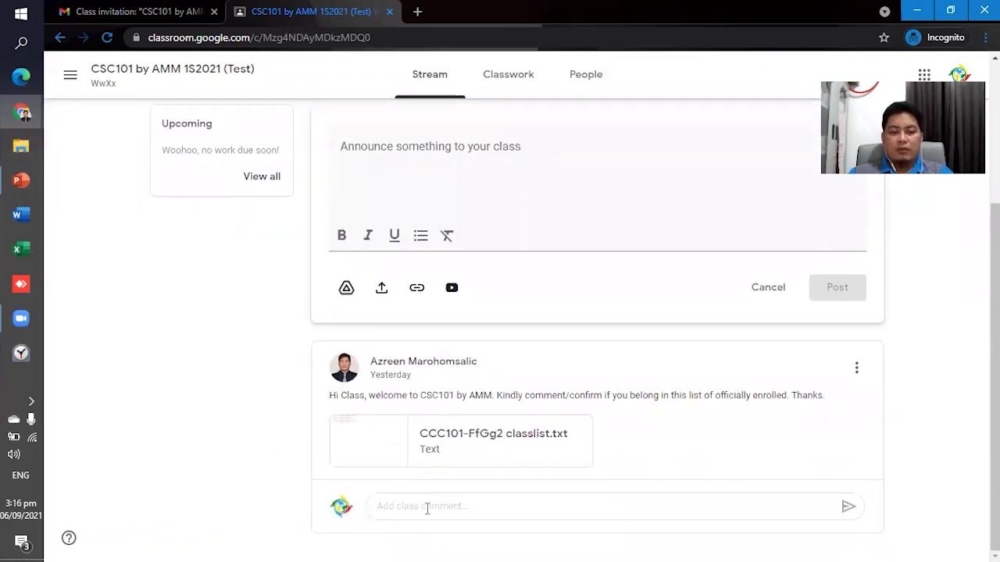
click(428, 508)
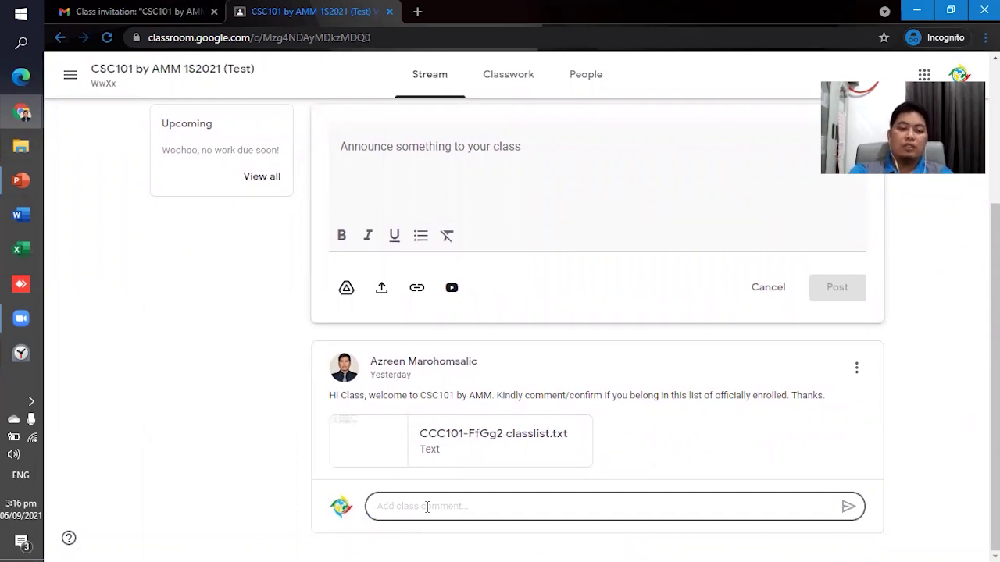
text(co)
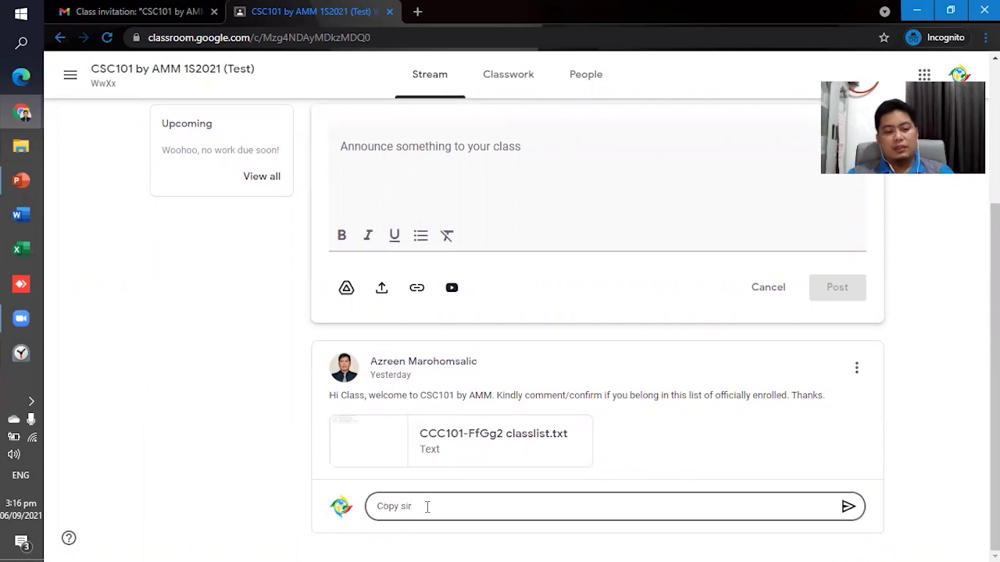
click(848, 506)
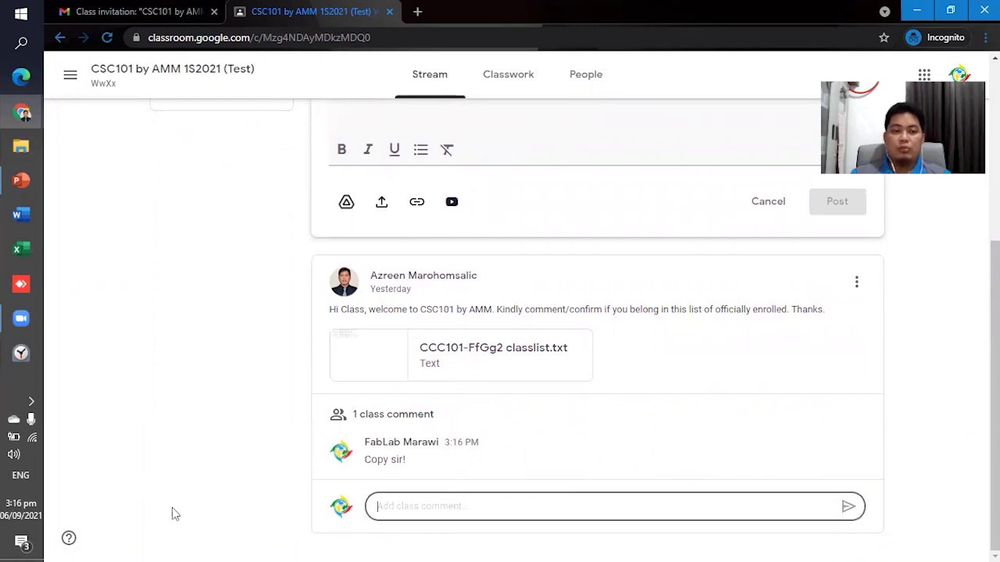
scroll(264, 441, up, 4)
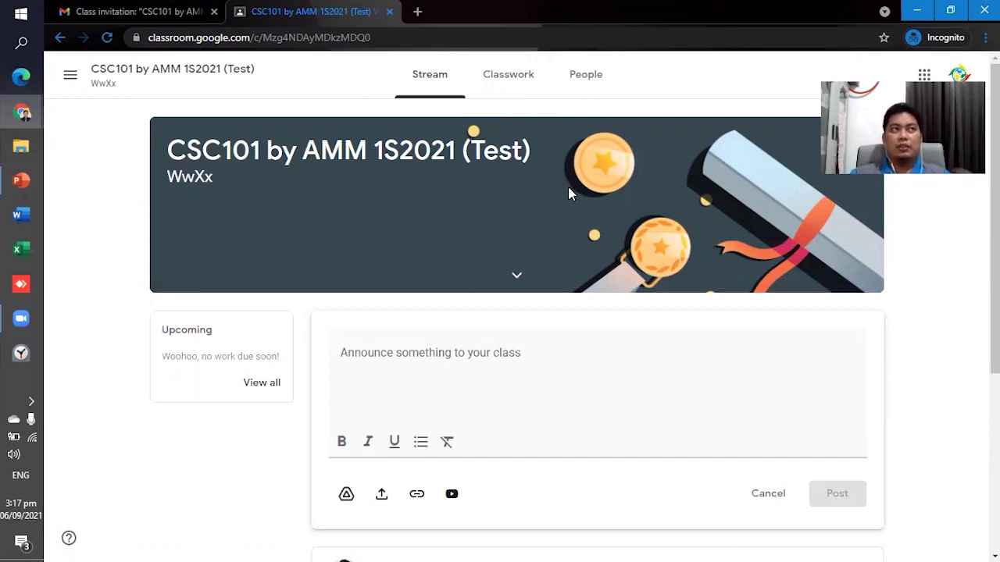
Discard the unfinished announcement draft and refresh the student's Classwork page.
click(515, 87)
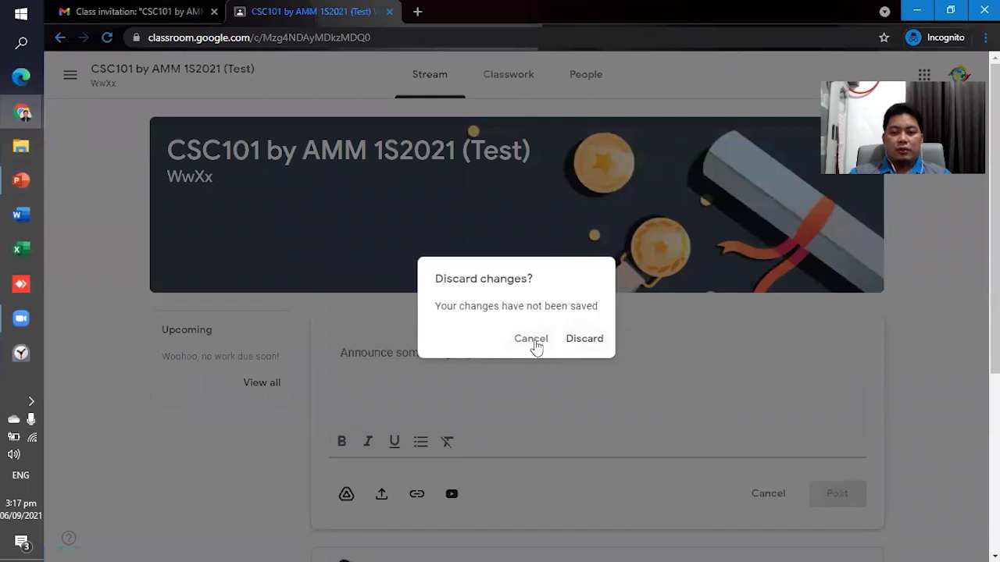
click(577, 343)
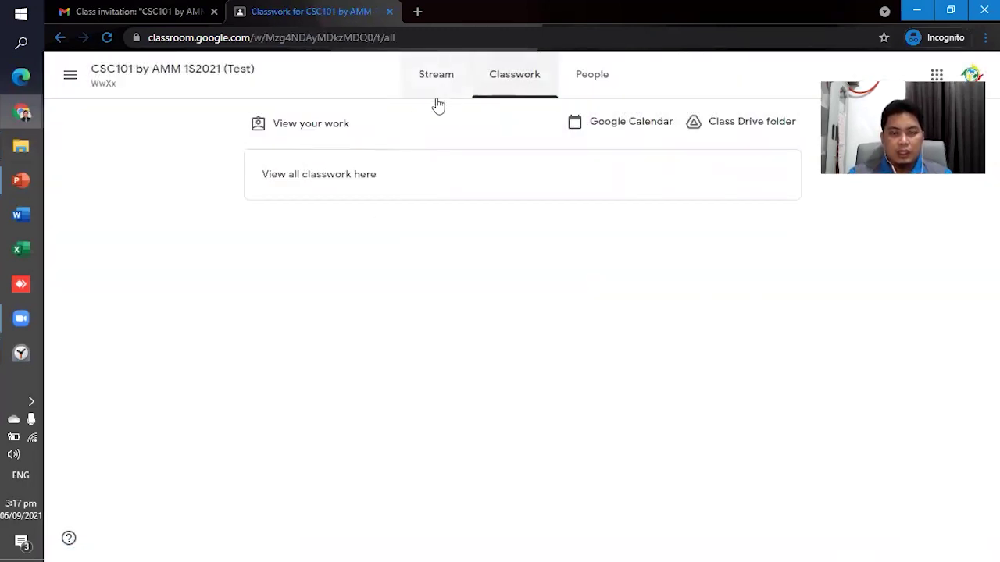
click(436, 77)
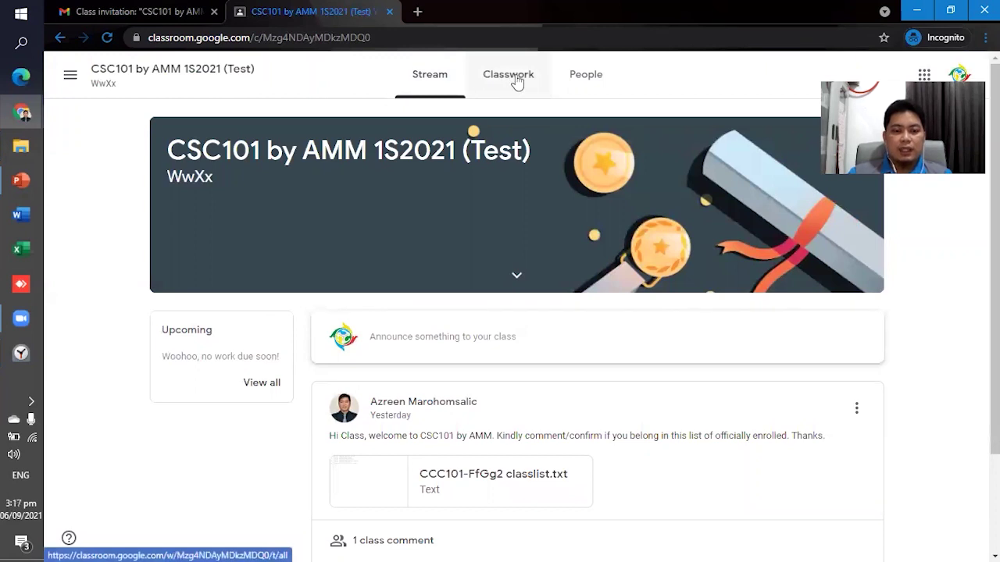
click(492, 86)
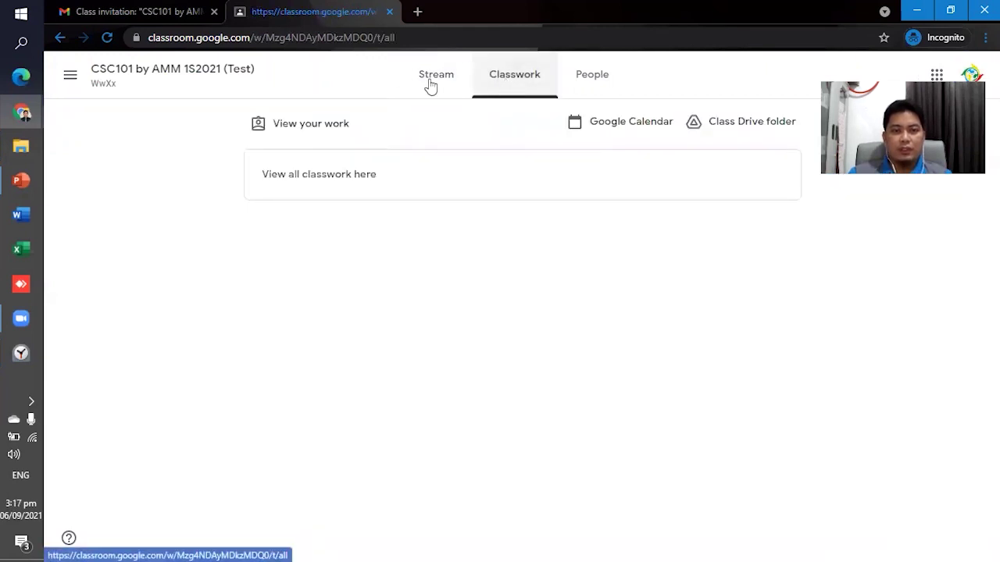
click(430, 82)
click(509, 84)
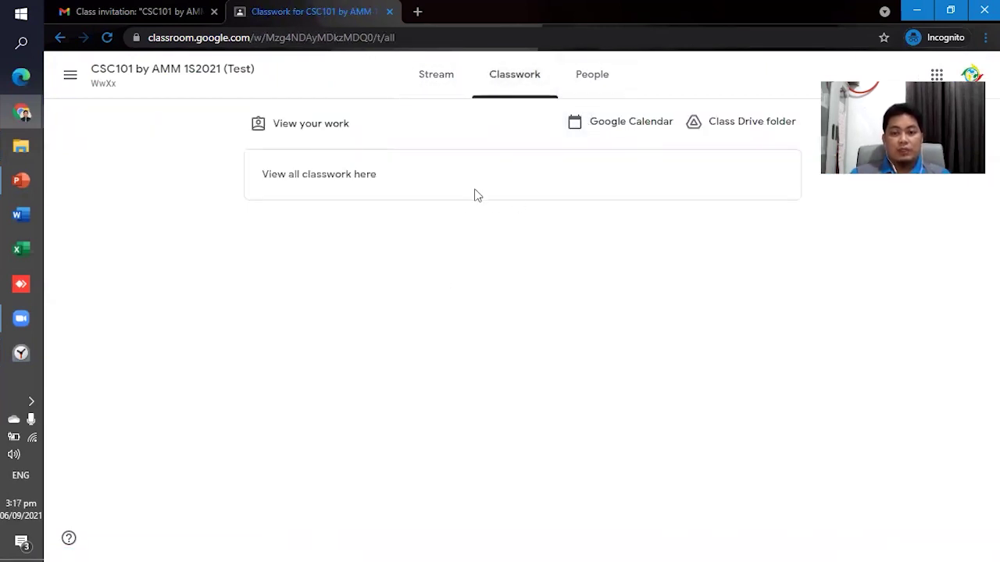
In the teacher window, expand the First Quiz draft and open its 1st Quiz Sample form.
key(alt+Tab)
key(alt+Tab)
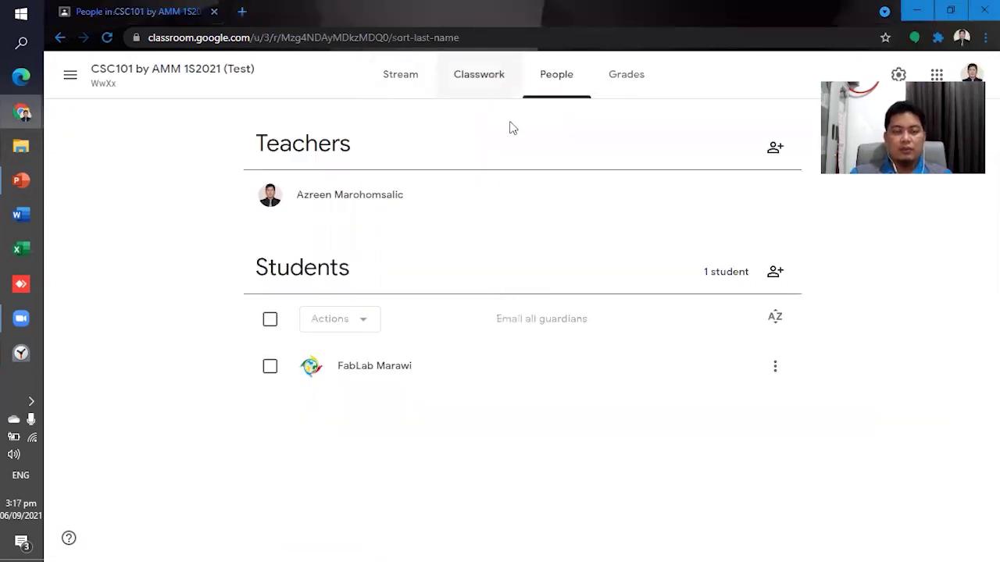
click(481, 85)
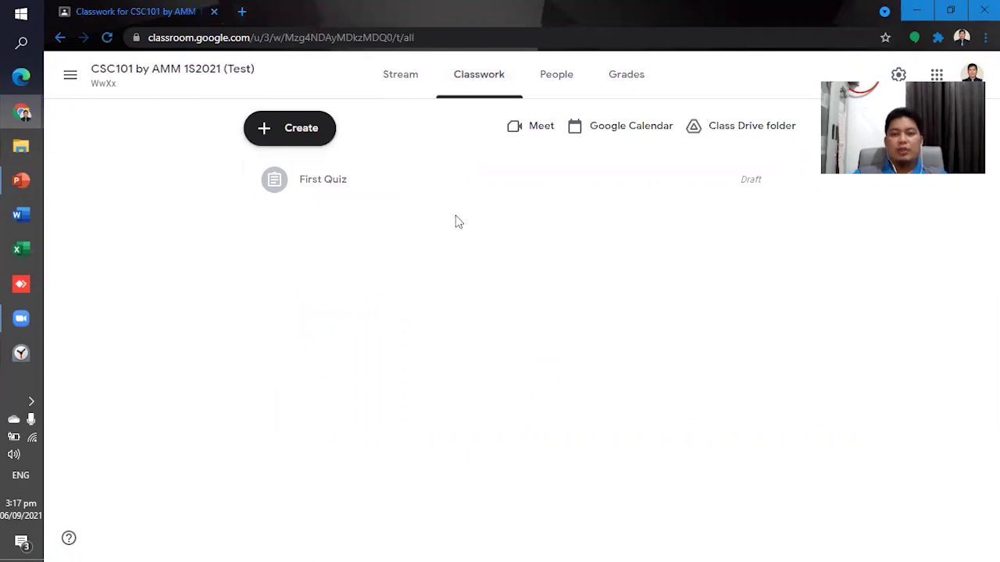
click(371, 188)
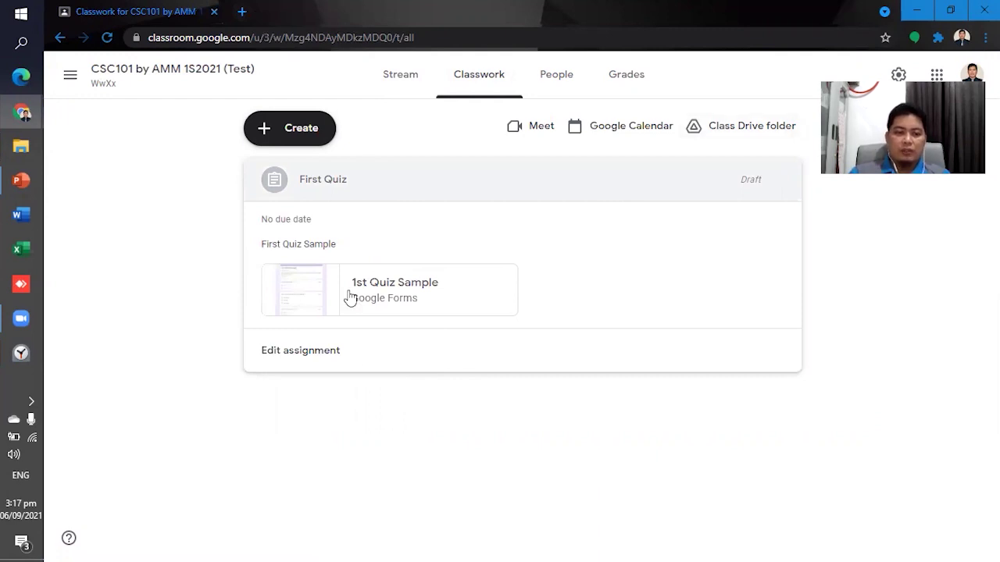
click(307, 297)
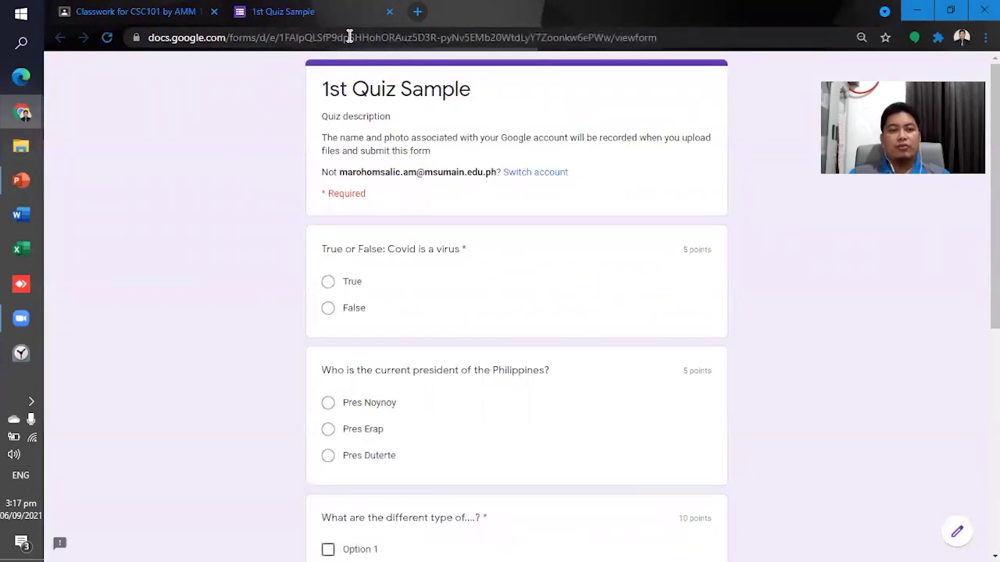
scroll(378, 225, down, 5)
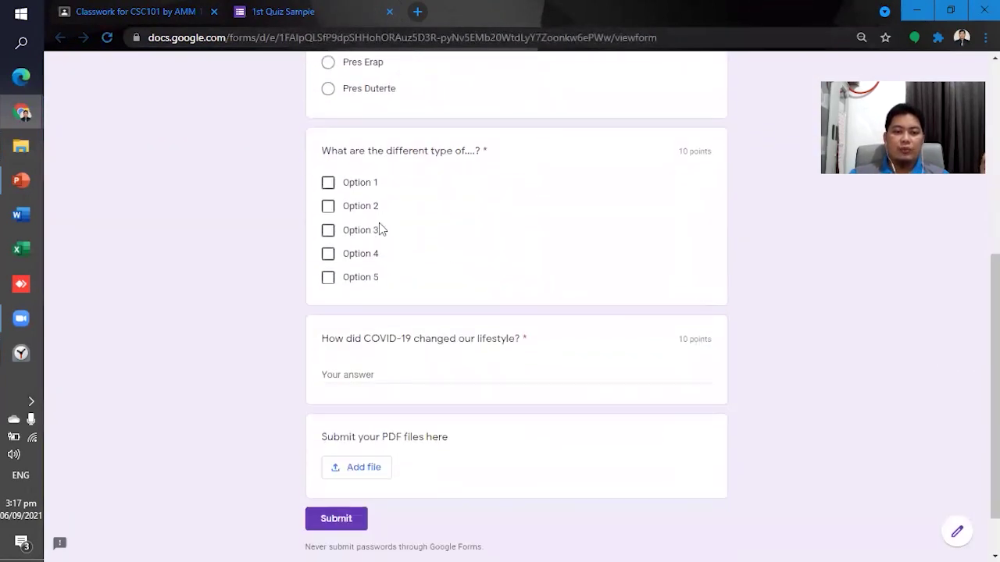
scroll(384, 302, up, 4)
scroll(373, 226, up, 1)
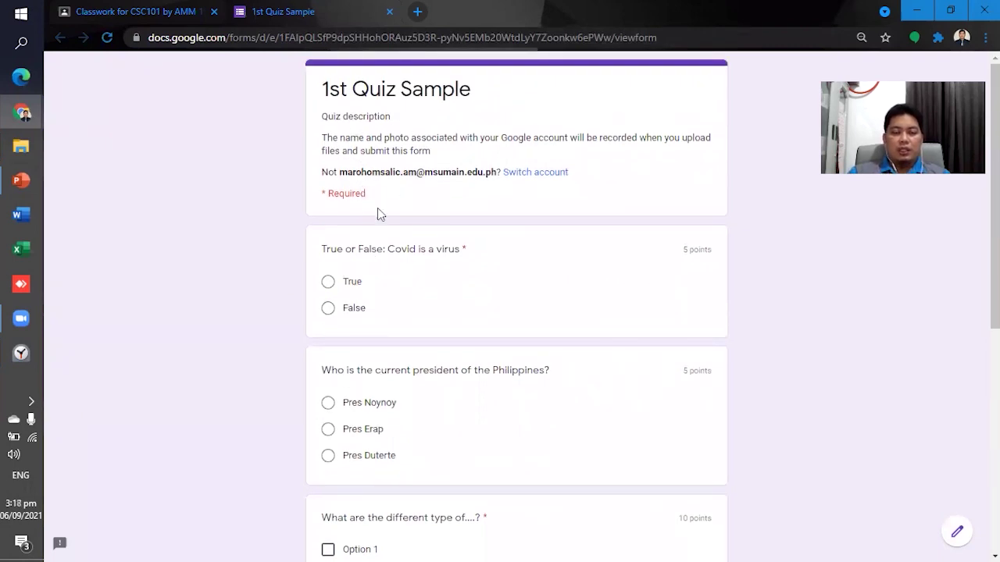
scroll(388, 276, down, 1)
scroll(701, 295, down, 2)
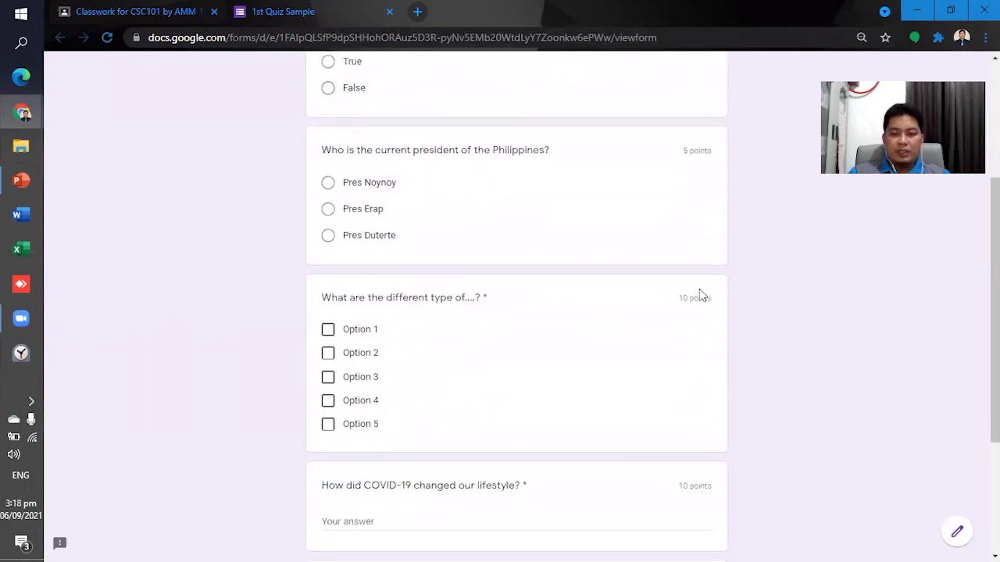
scroll(687, 299, down, 2)
scroll(547, 304, up, 5)
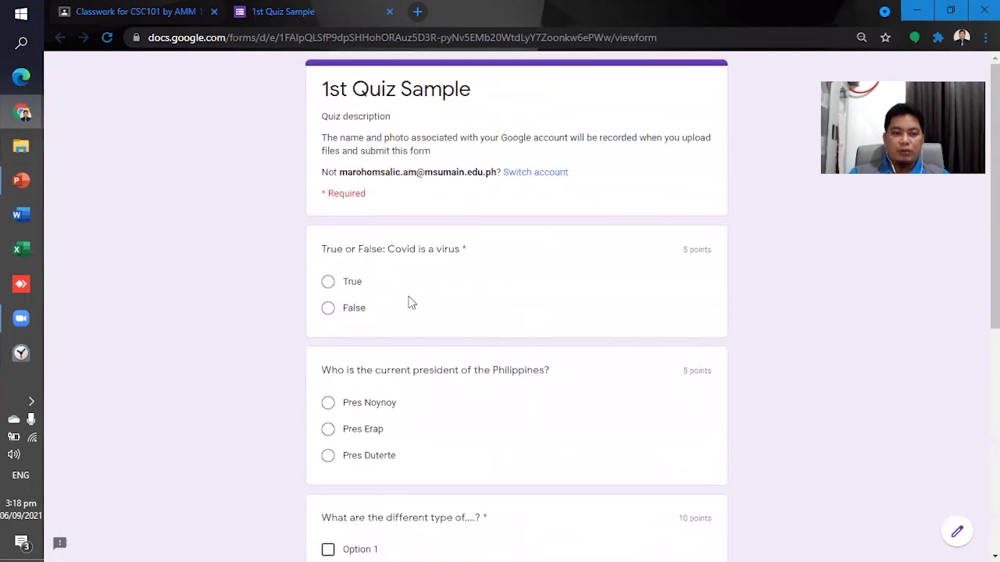
scroll(412, 303, down, 4)
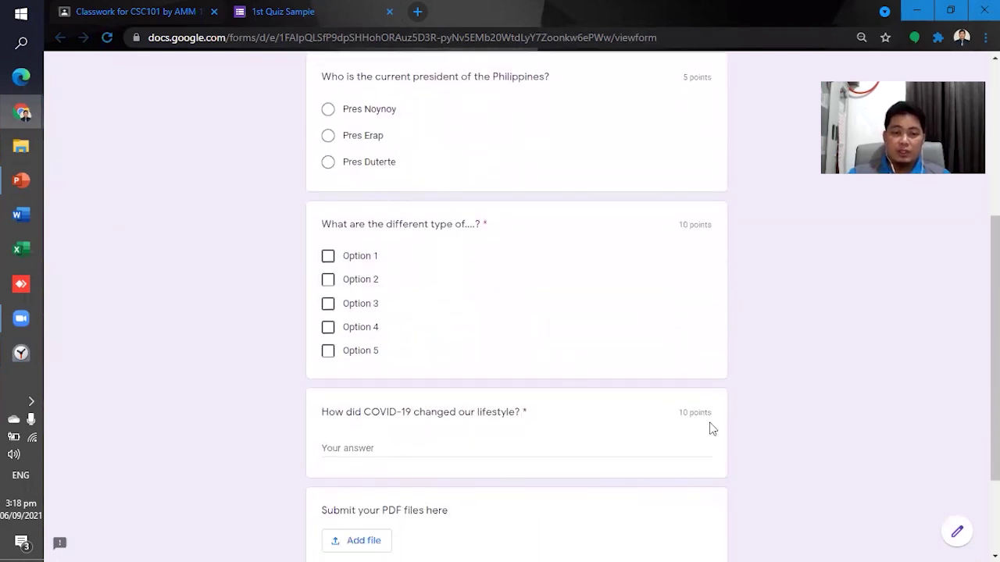
scroll(418, 320, down, 1)
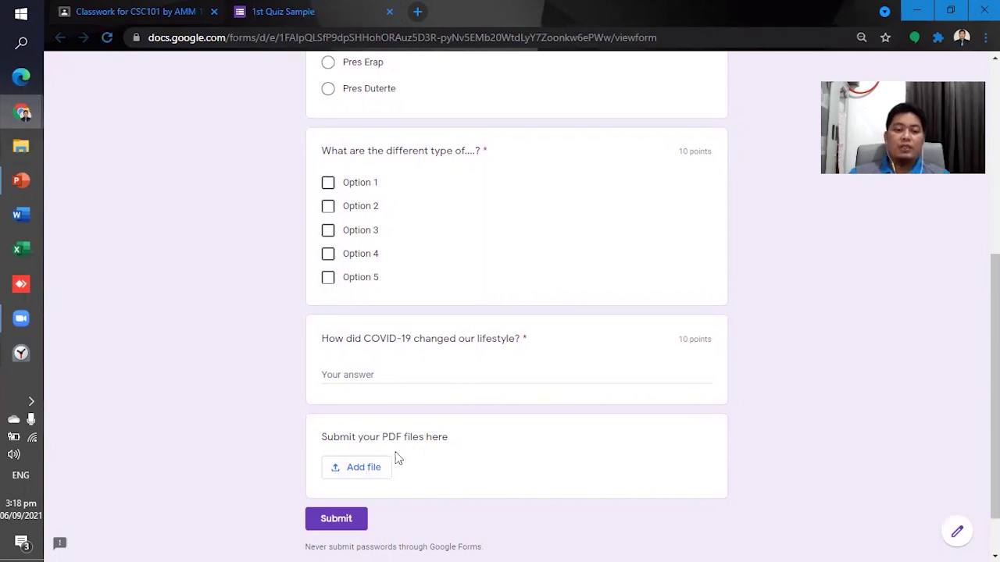
scroll(277, 369, up, 3)
Assign the First Quiz draft to All students and confirm in the Assign dialog.
scroll(278, 368, up, 2)
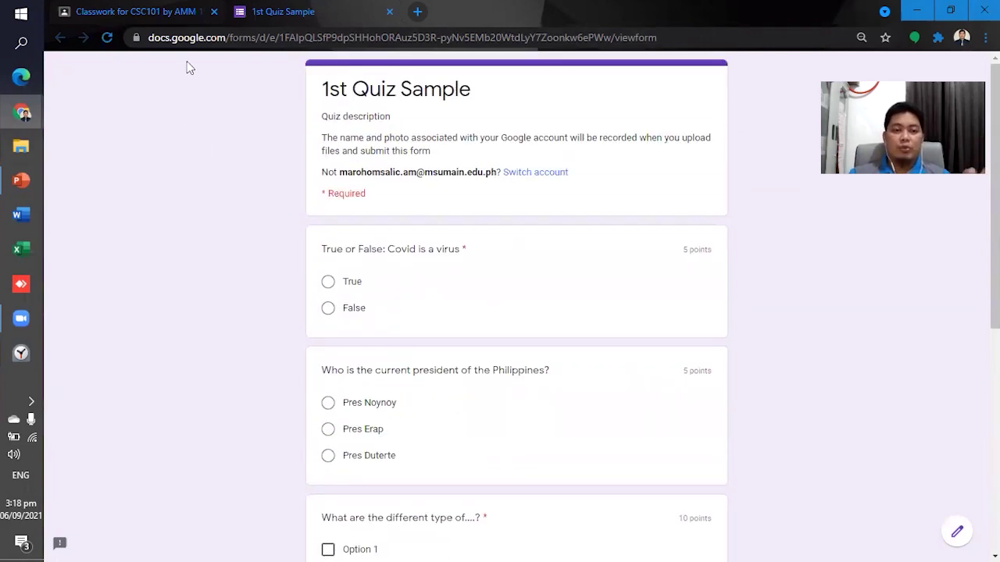
click(154, 12)
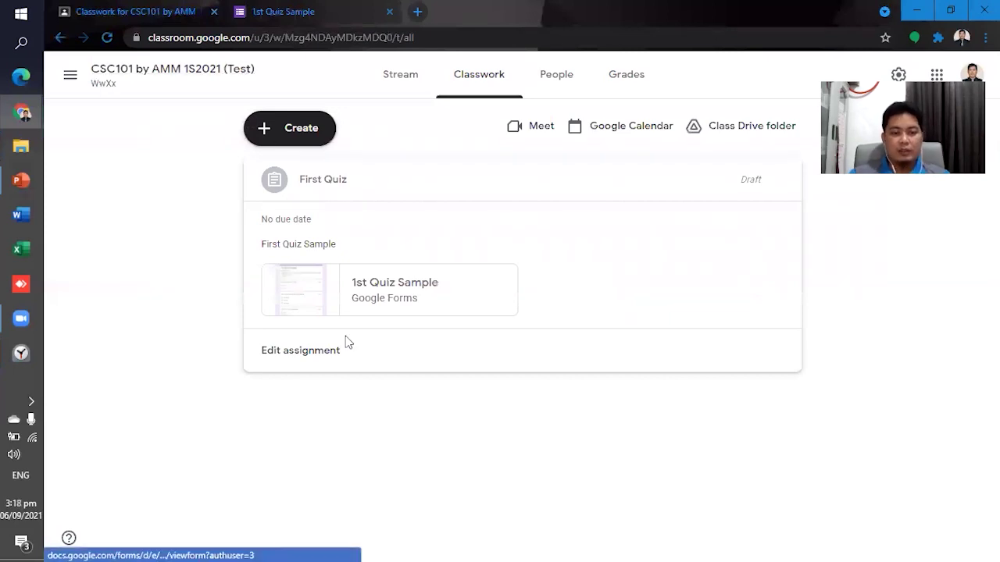
click(307, 361)
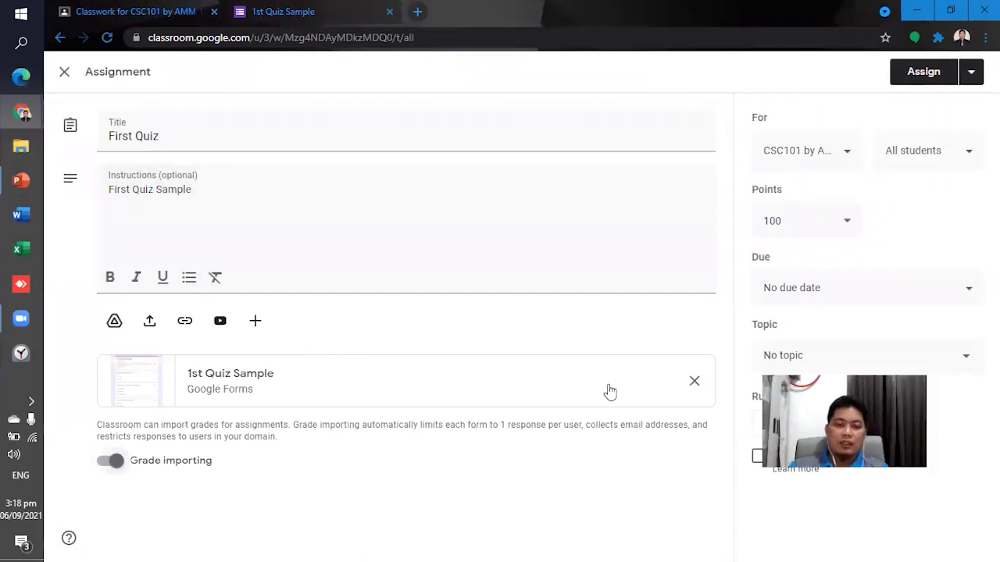
click(952, 156)
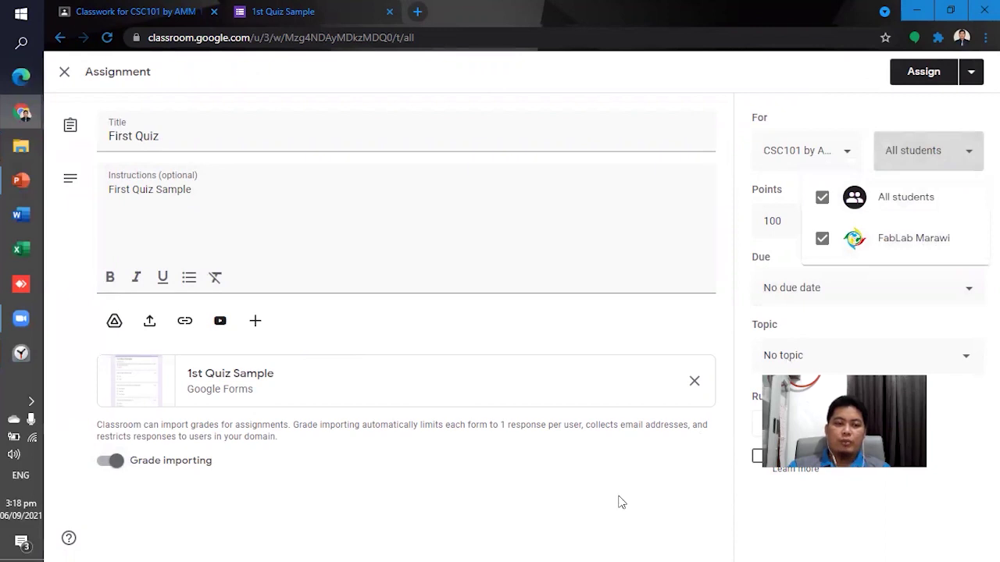
click(362, 241)
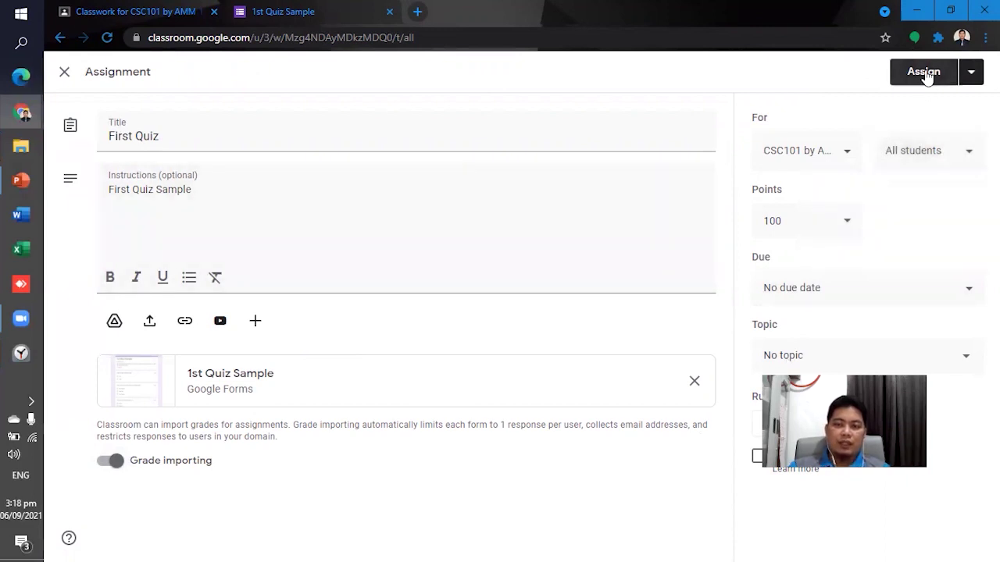
click(926, 72)
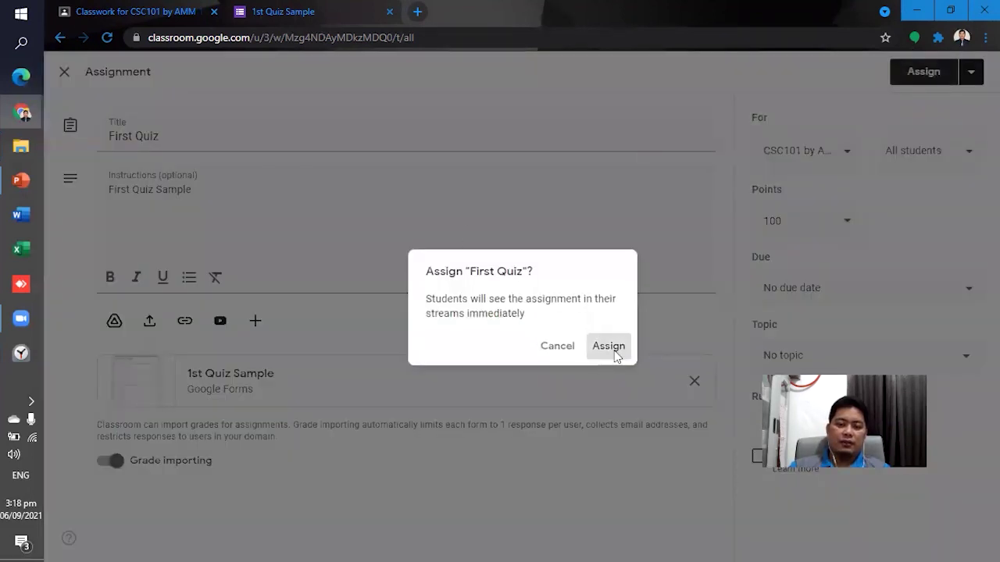
click(611, 347)
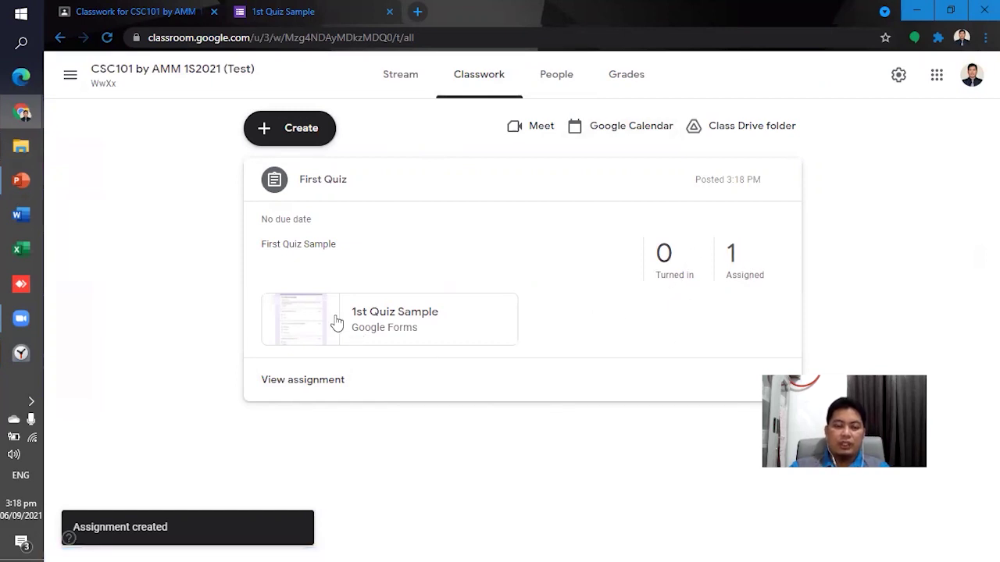
click(341, 341)
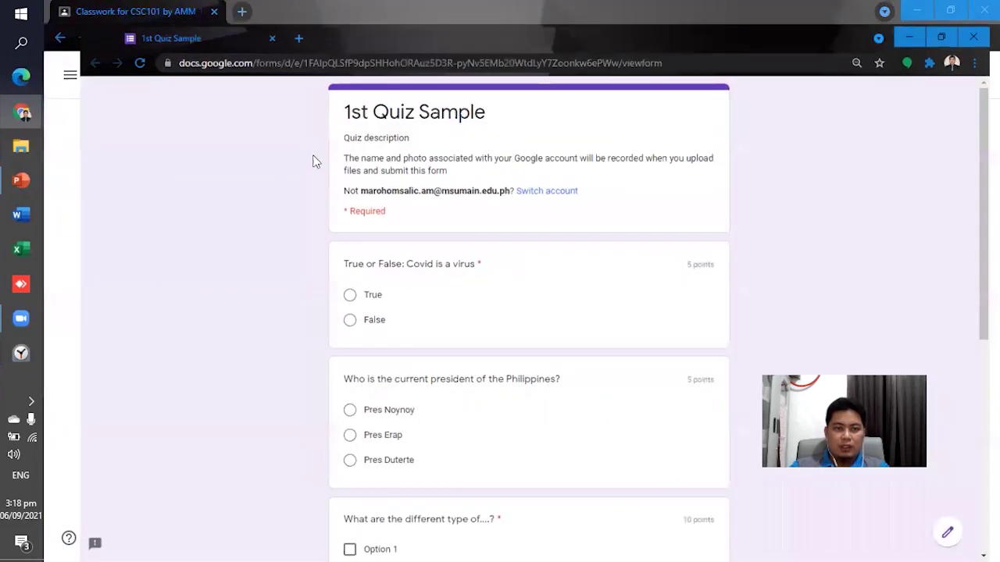
Close the quiz form and bring the student's browser window forward.
click(213, 11)
click(213, 11)
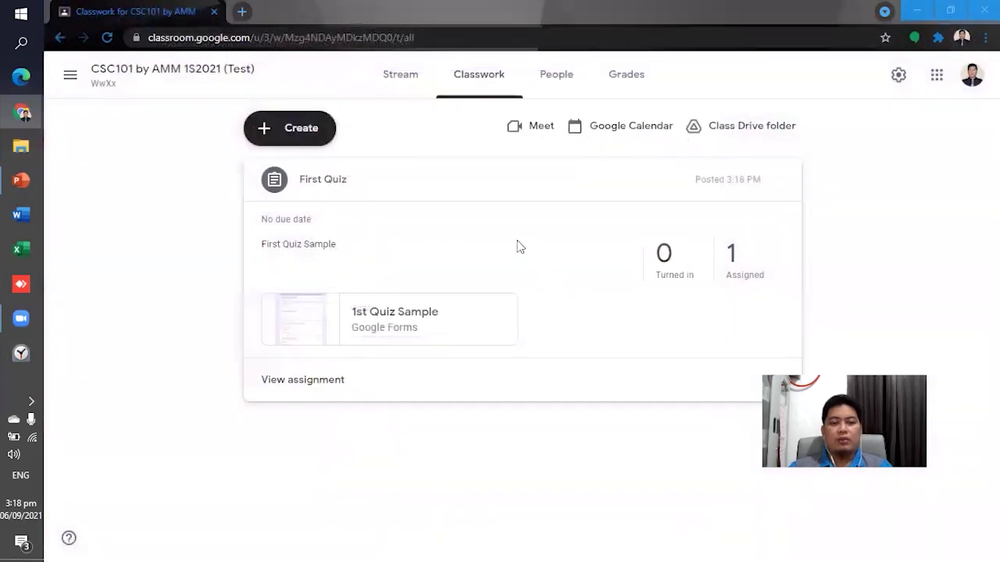
key(alt+Tab)
click(525, 249)
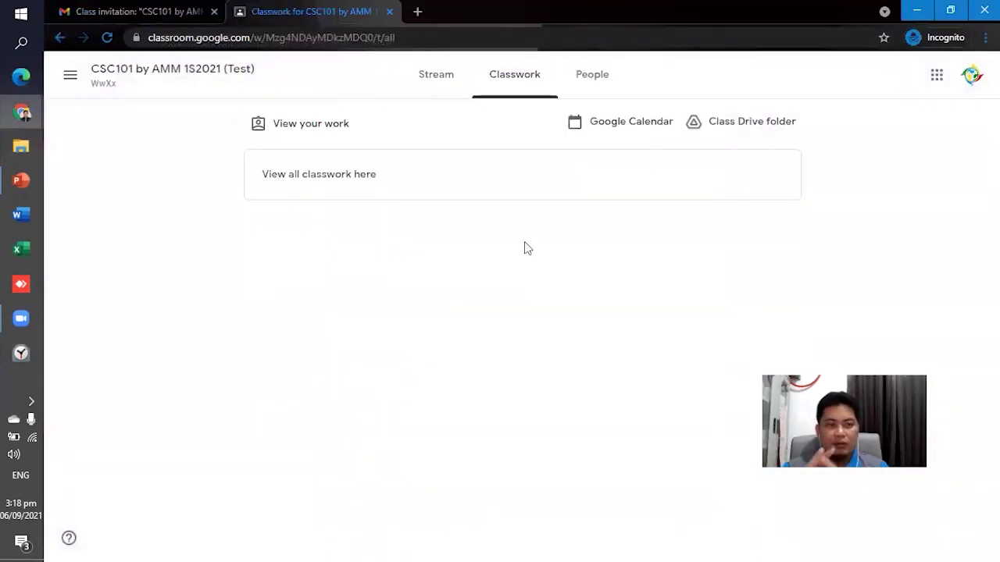
click(148, 9)
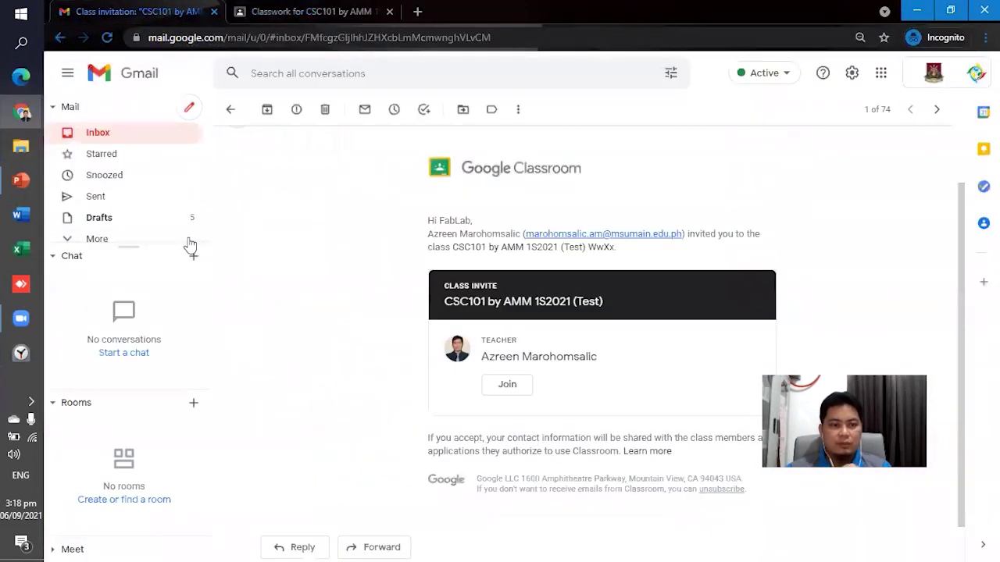
click(134, 139)
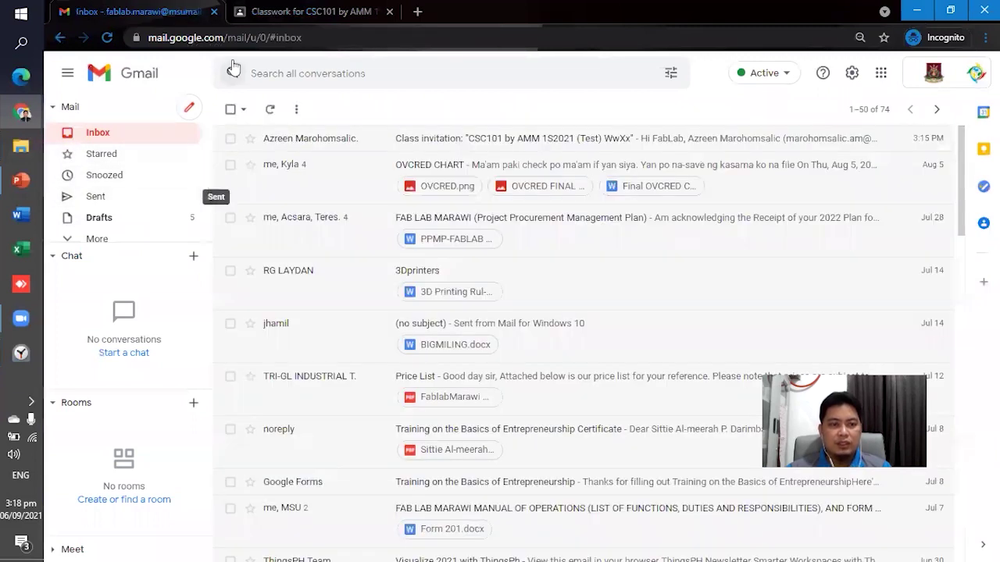
Toggle Stream and Classwork to refresh until First Quiz shows as Assigned.
click(263, 19)
click(438, 78)
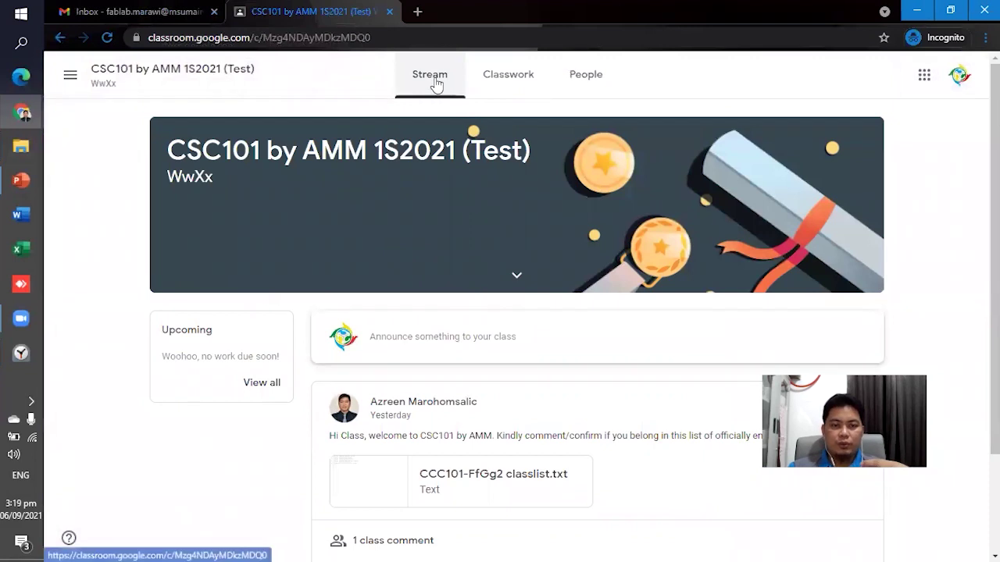
click(510, 85)
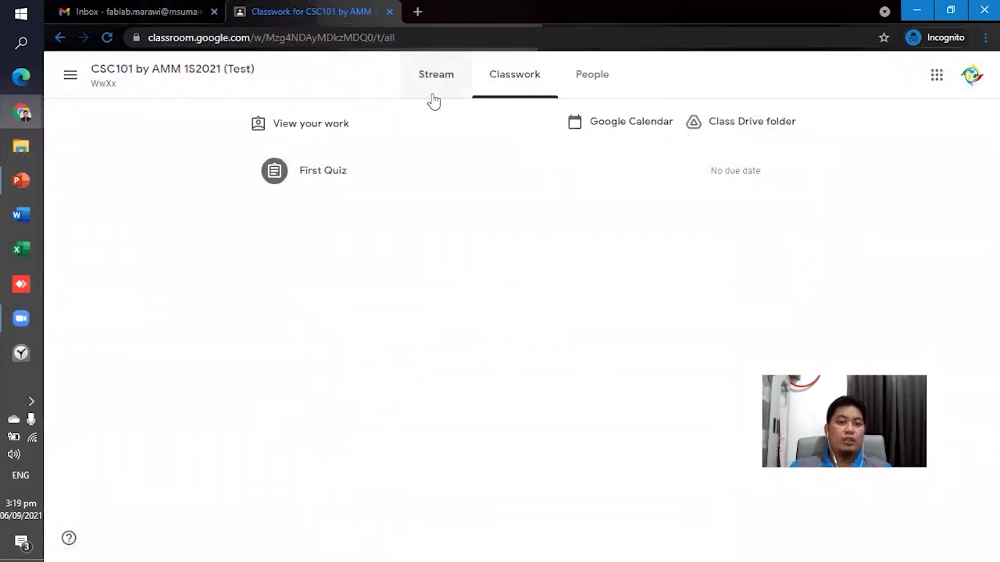
click(434, 84)
click(500, 80)
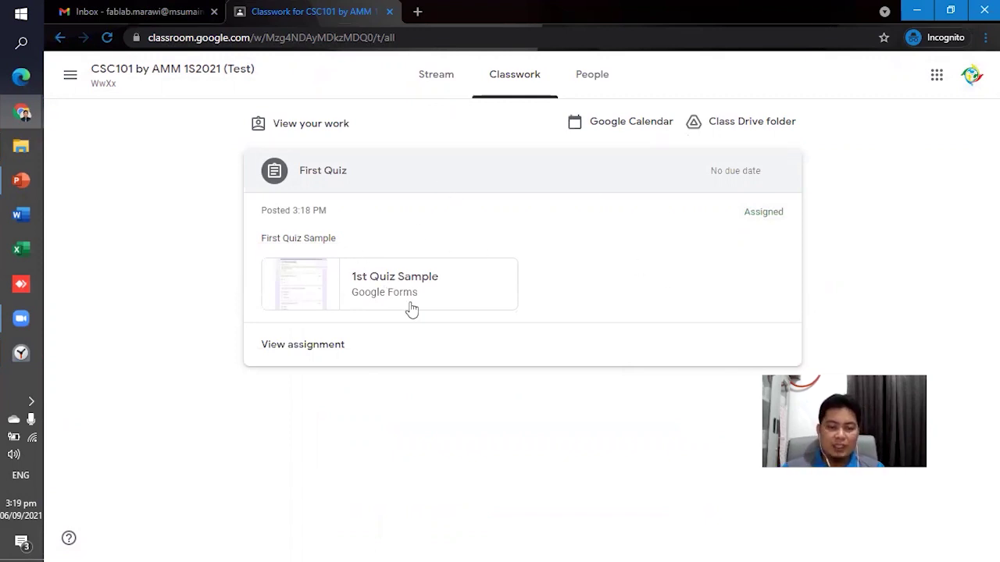
Open the 1st Quiz Sample form and answer True and Pres Duterte.
click(313, 292)
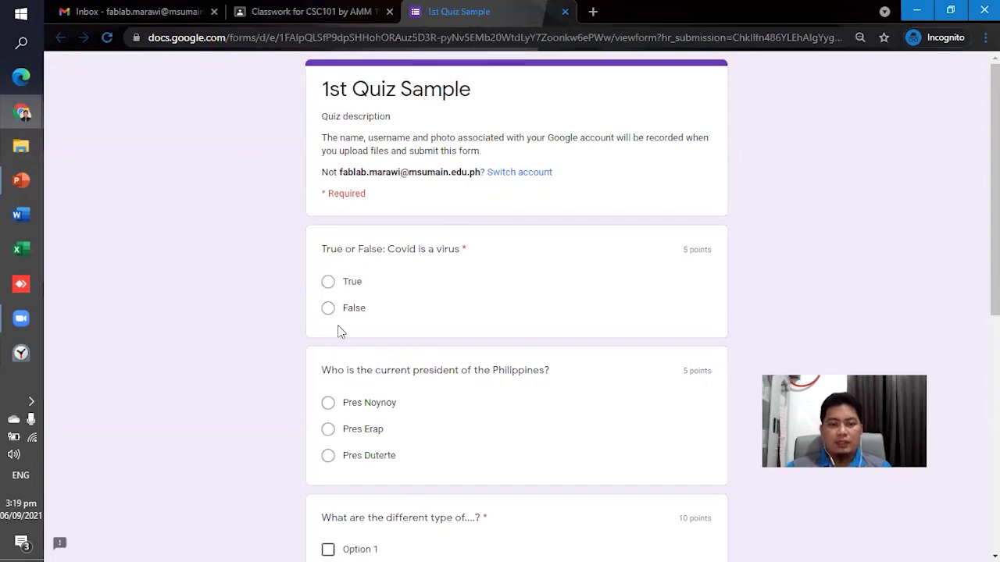
click(328, 282)
scroll(416, 217, down, 3)
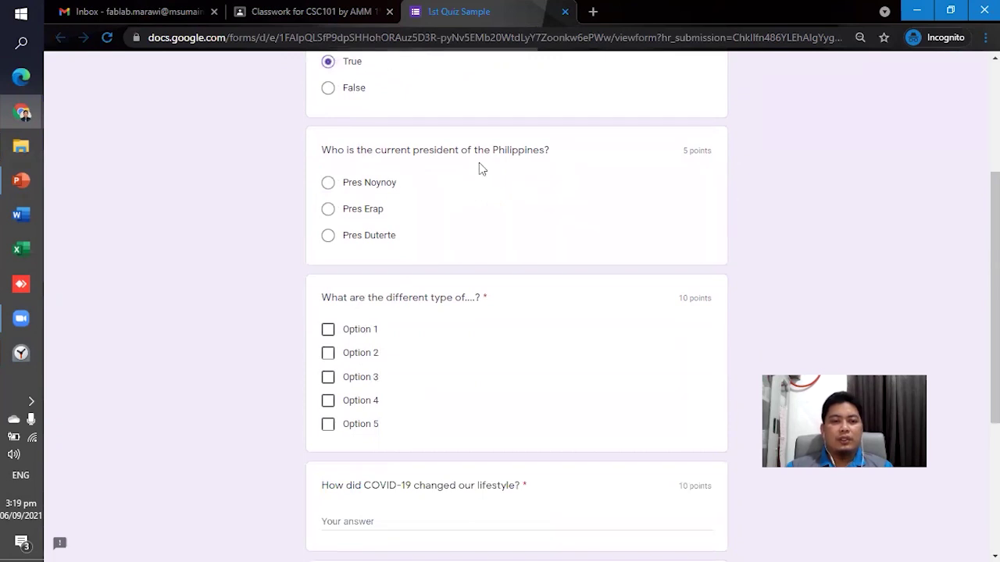
click(328, 236)
scroll(400, 377, down, 1)
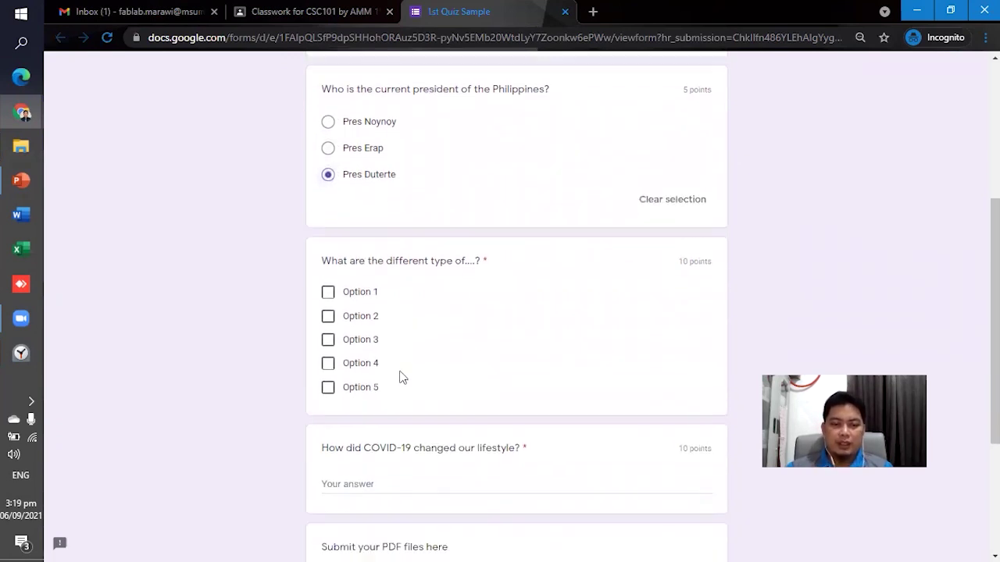
scroll(401, 377, down, 1)
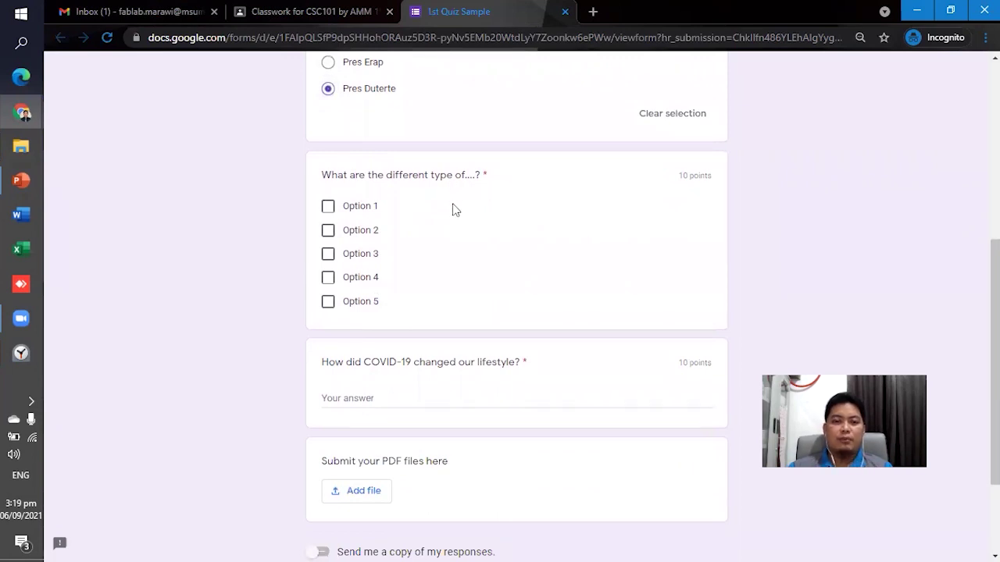
Tick Options 2, 3 and 4 and answer the COVID-19 lifestyle question with 'Blah blah'.
click(335, 234)
click(328, 255)
click(328, 278)
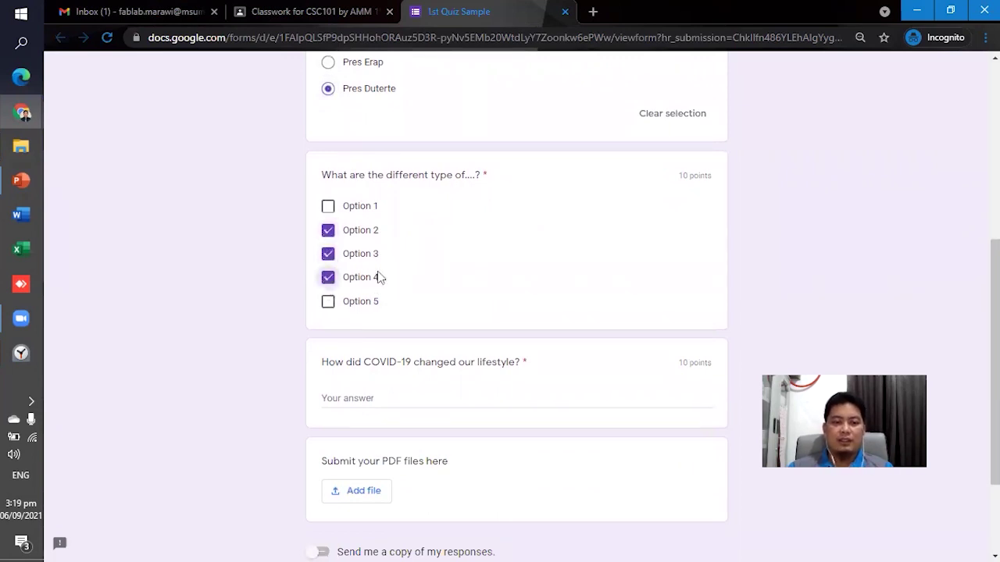
scroll(375, 289, down, 2)
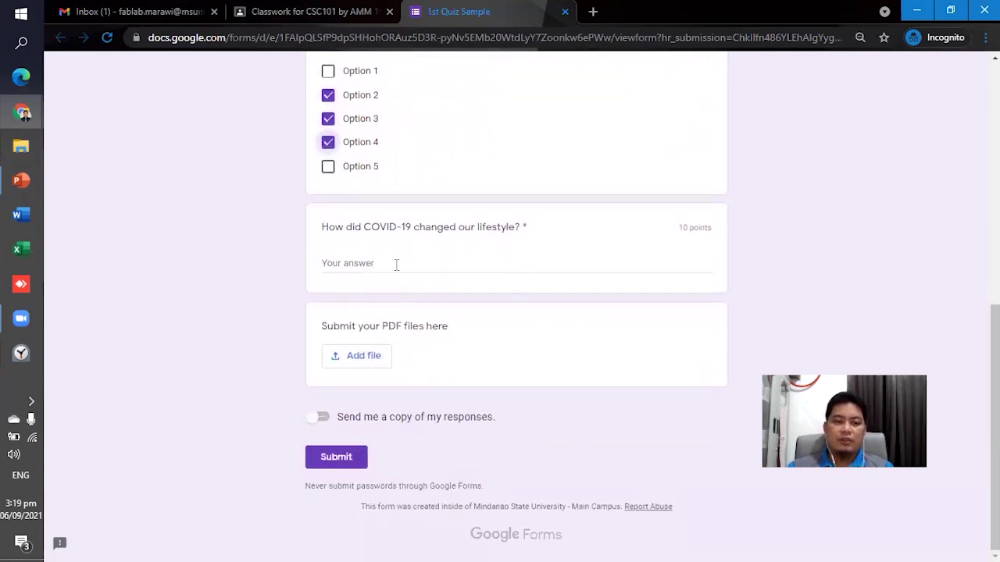
click(398, 259)
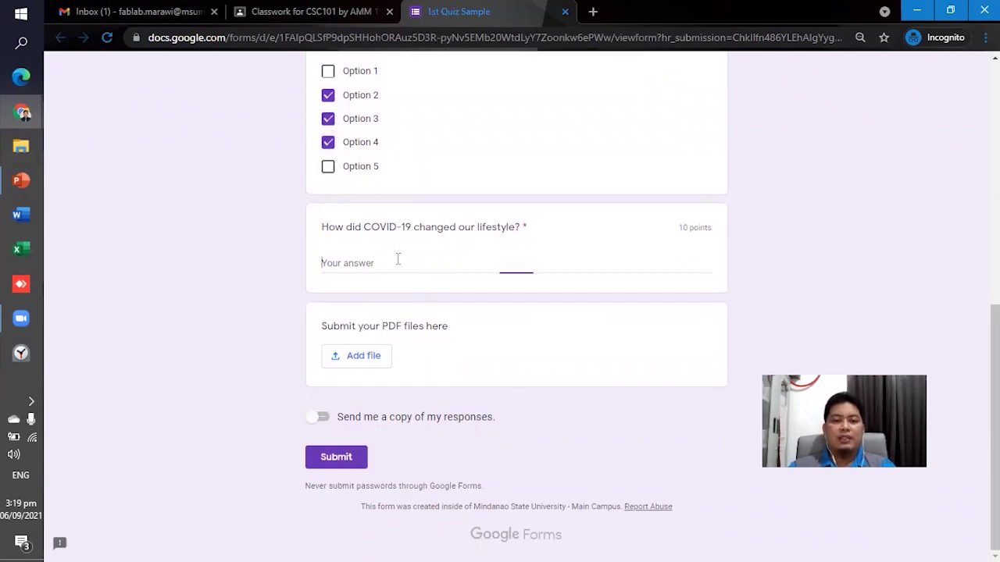
text(Blah)
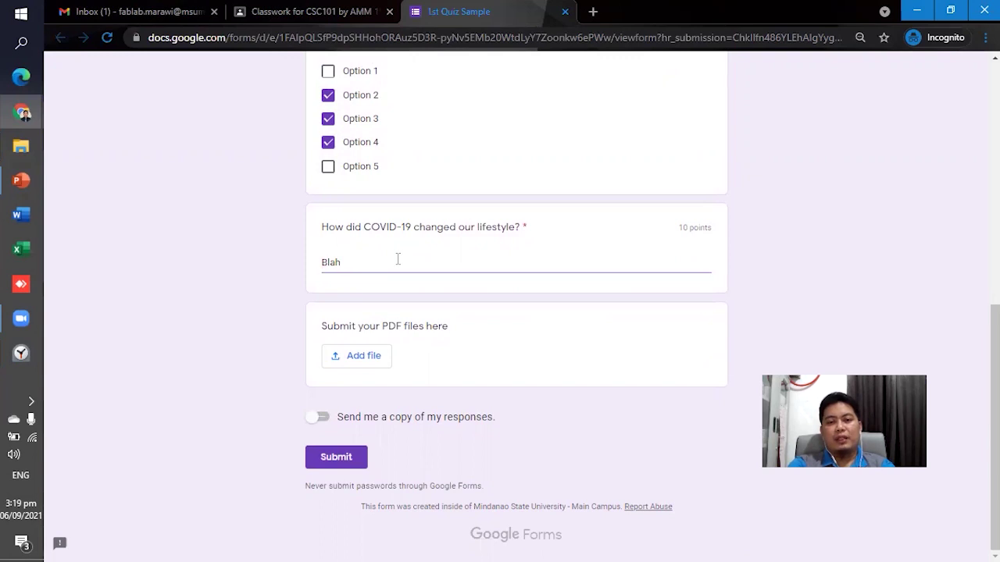
text( blaha alblab)
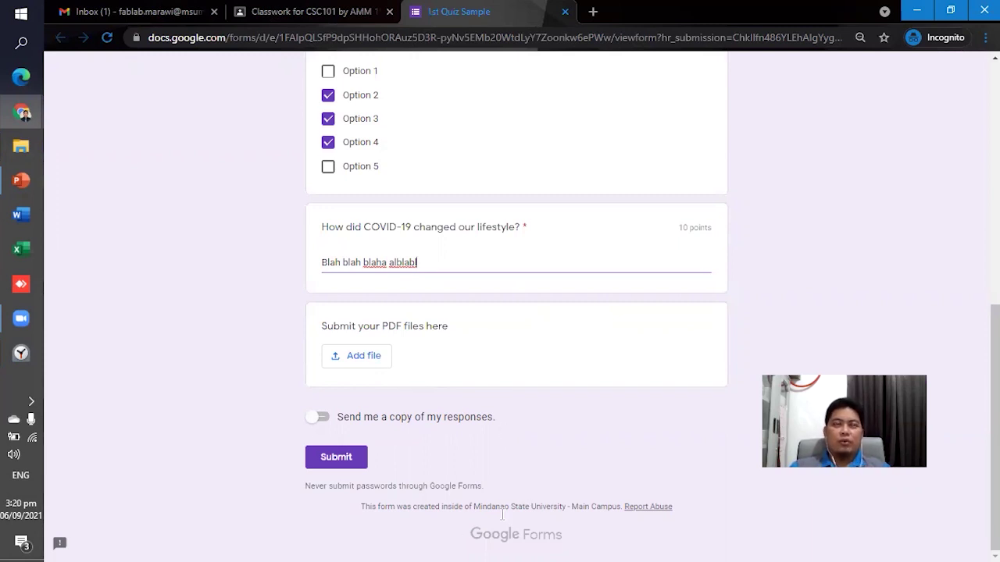
Start attaching a file to the PDF question, then cancel without attaching anything.
click(369, 361)
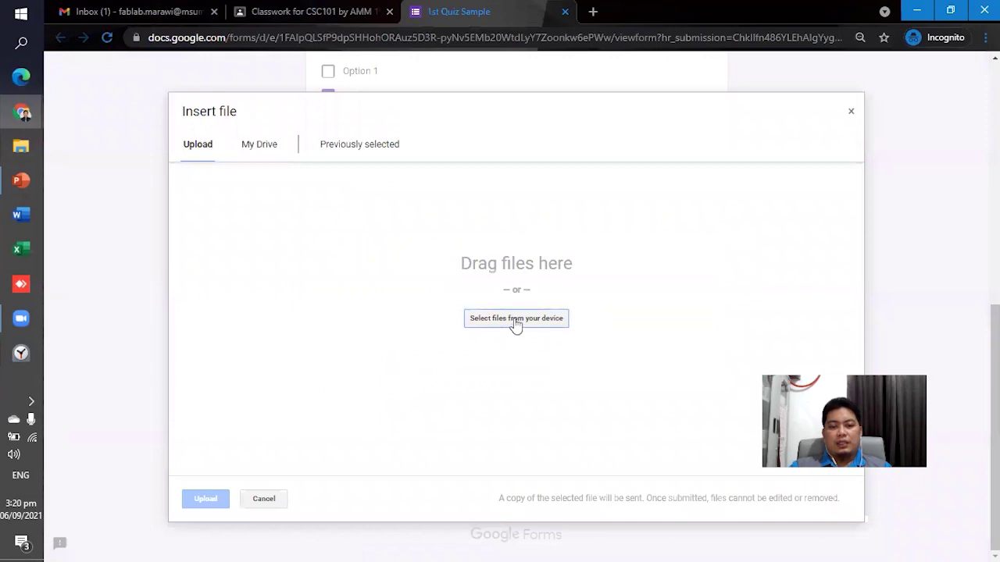
click(516, 319)
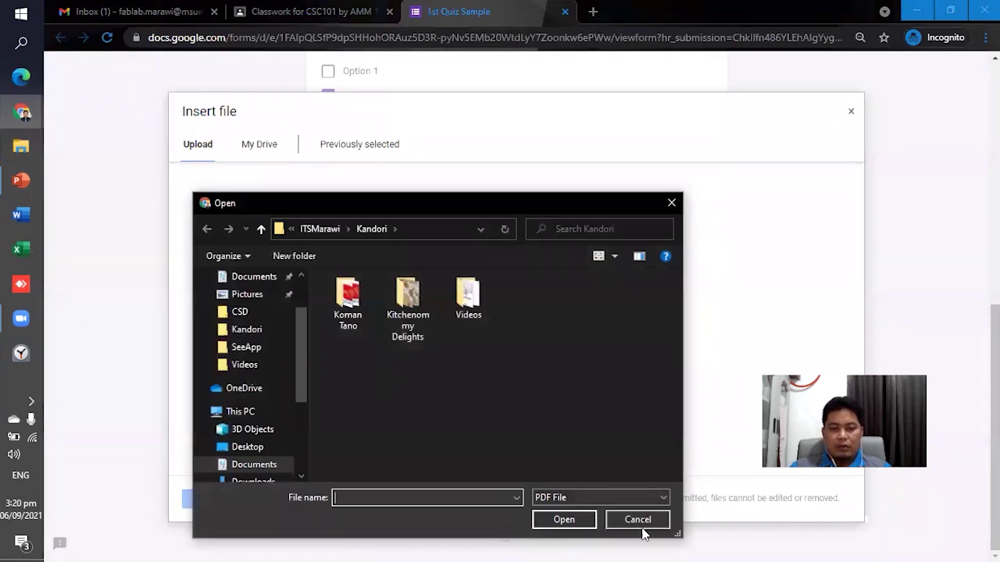
click(643, 528)
click(264, 145)
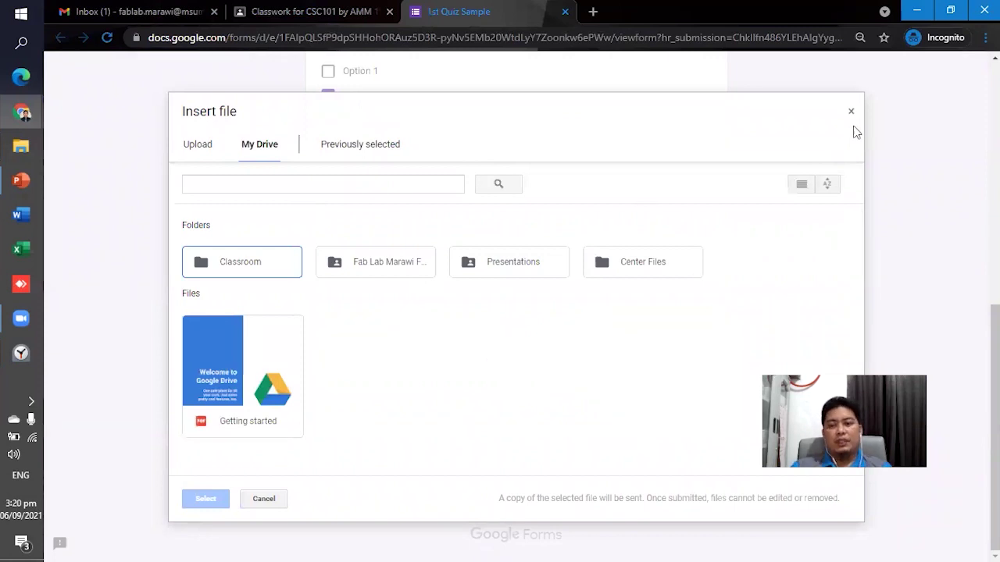
click(850, 112)
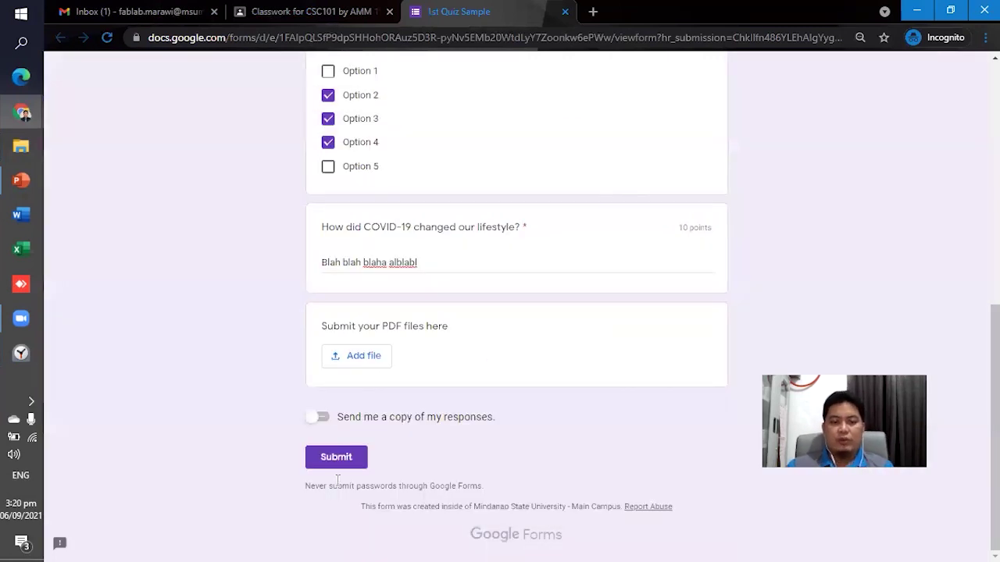
Submit the 1st Quiz Sample response with no PDF attached.
scroll(445, 312, up, 2)
scroll(344, 265, up, 5)
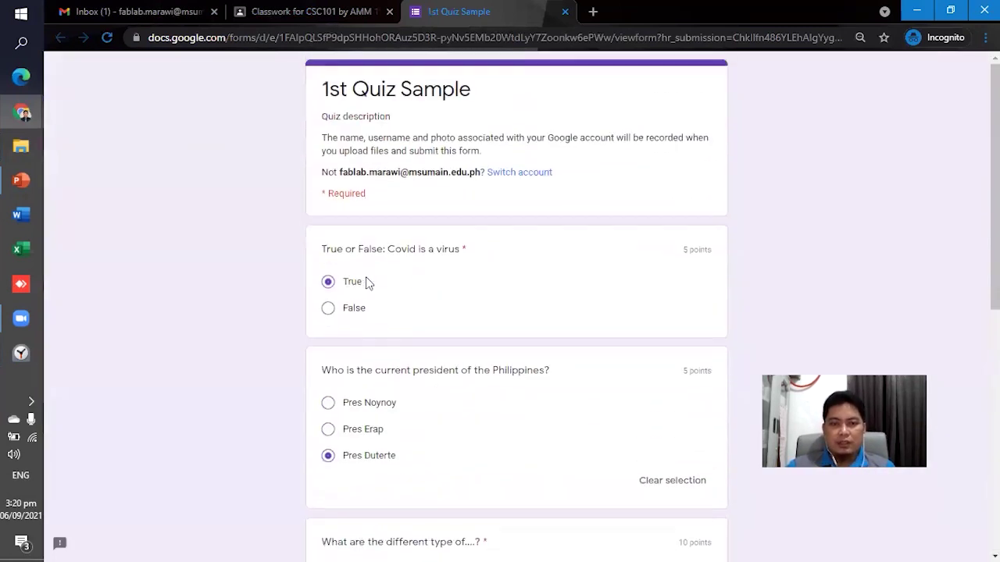
scroll(397, 270, down, 10)
click(359, 464)
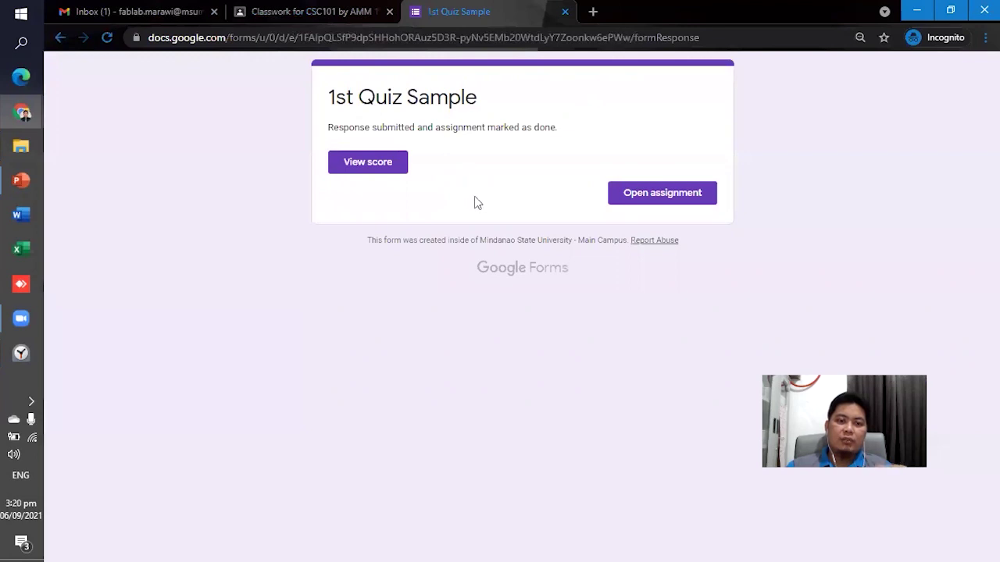
View the quiz score of 10/30 and review which answers were right or wrong.
click(386, 167)
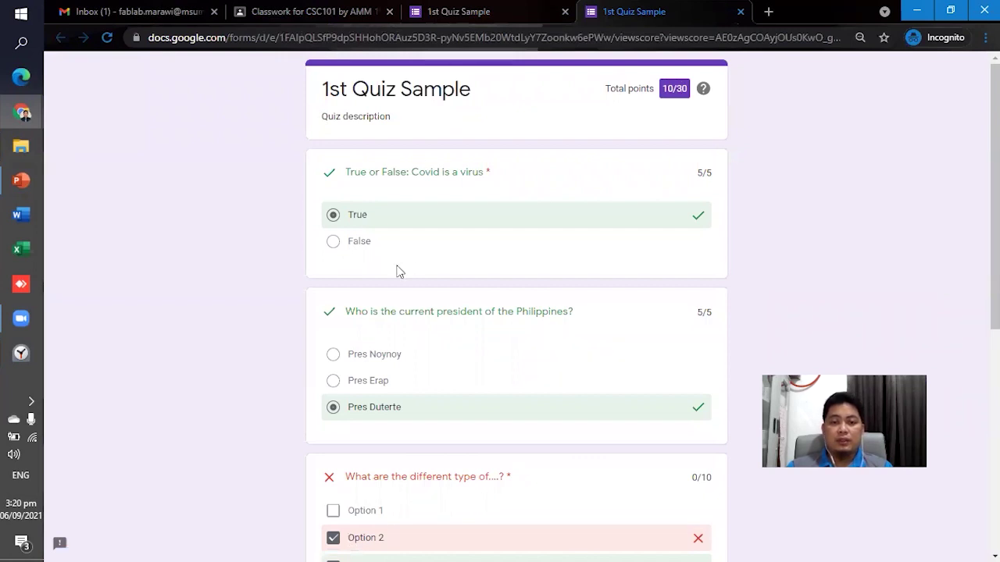
scroll(698, 212, down, 2)
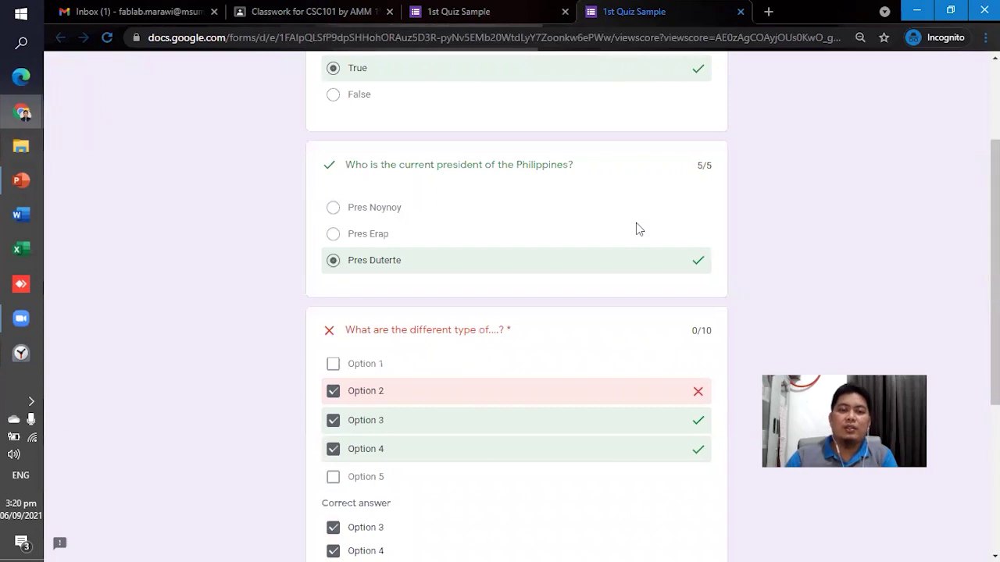
scroll(446, 346, up, 2)
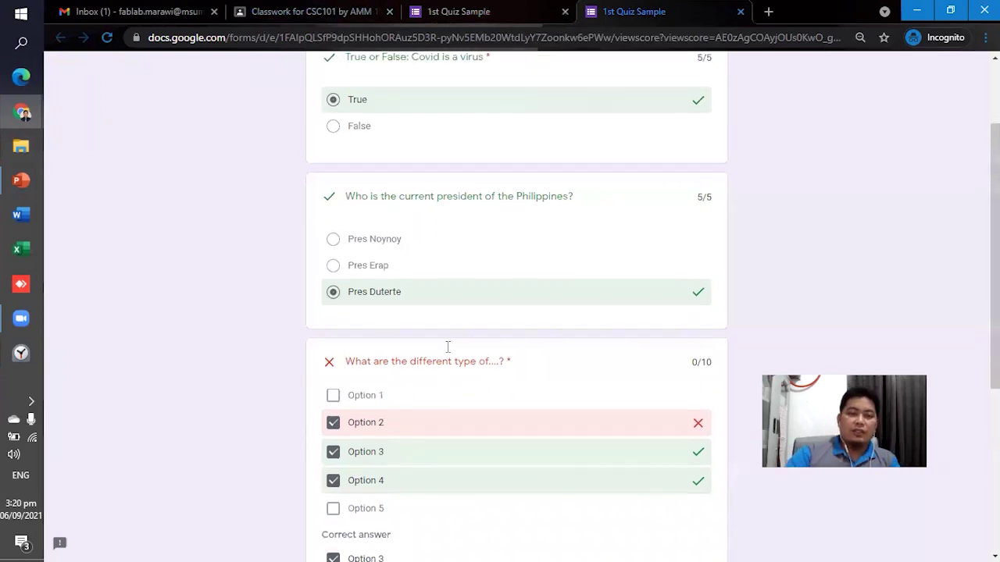
scroll(445, 239, down, 15)
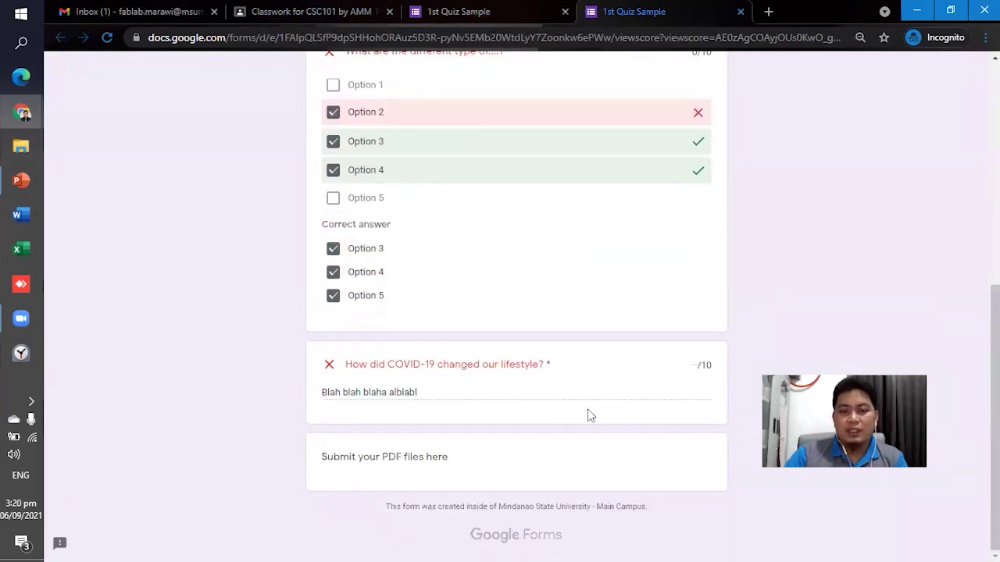
scroll(571, 286, up, 15)
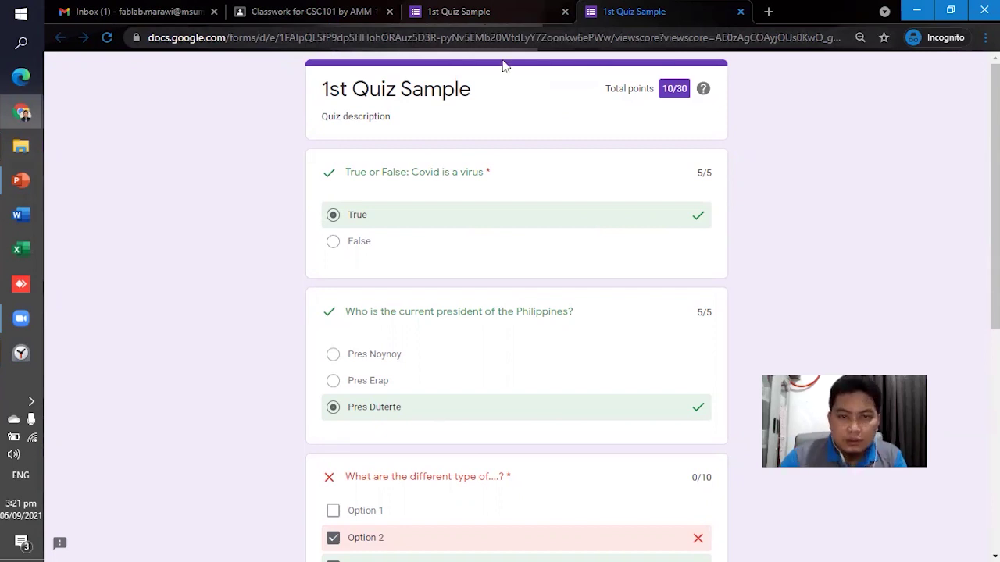
Open the quiz assignment in Classroom, then switch to the teacher's window.
click(473, 12)
click(659, 195)
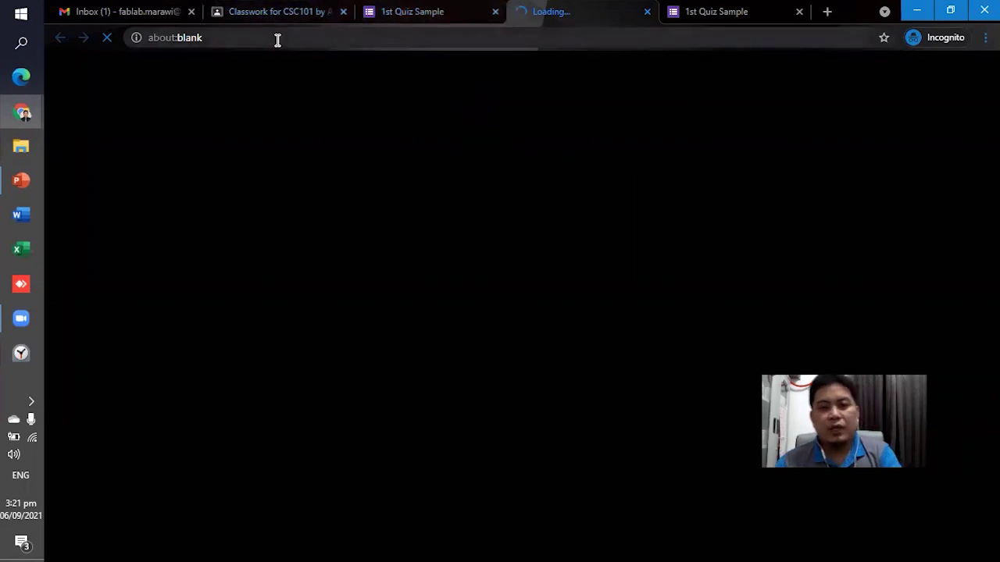
key(alt+Tab)
key(alt+Tab)
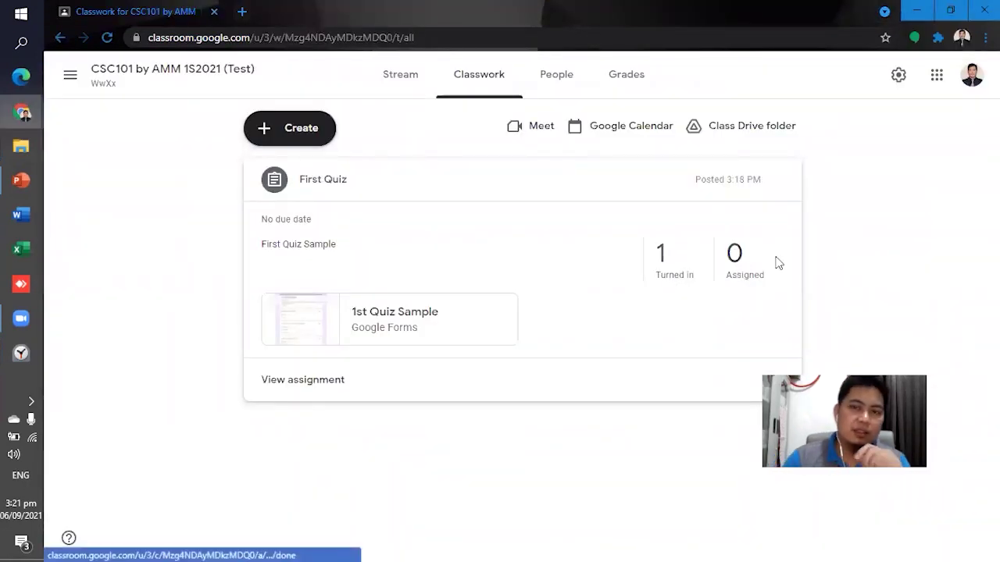
Open the First Quiz student work page and bring up the import-grades confirmation.
click(972, 76)
click(596, 361)
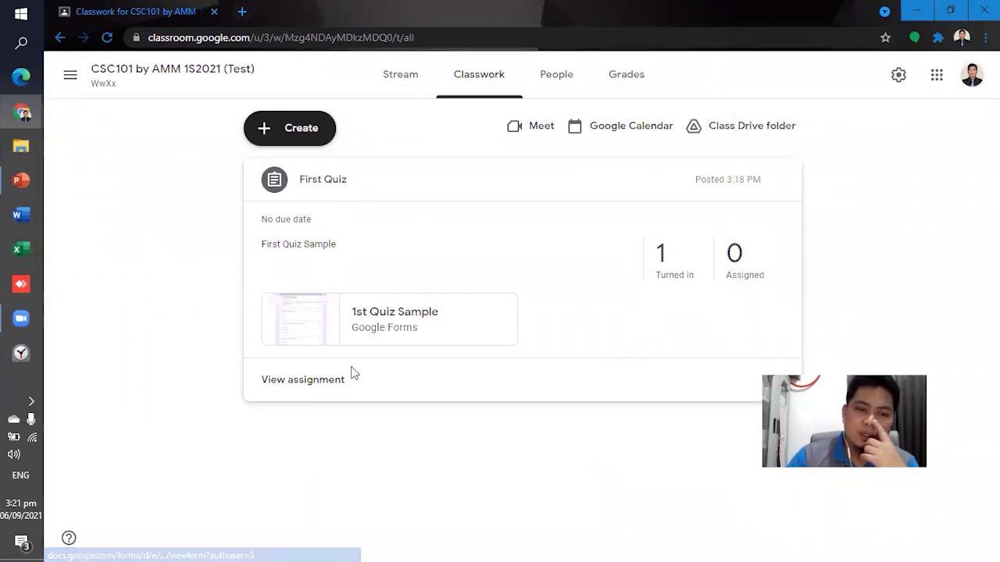
click(314, 383)
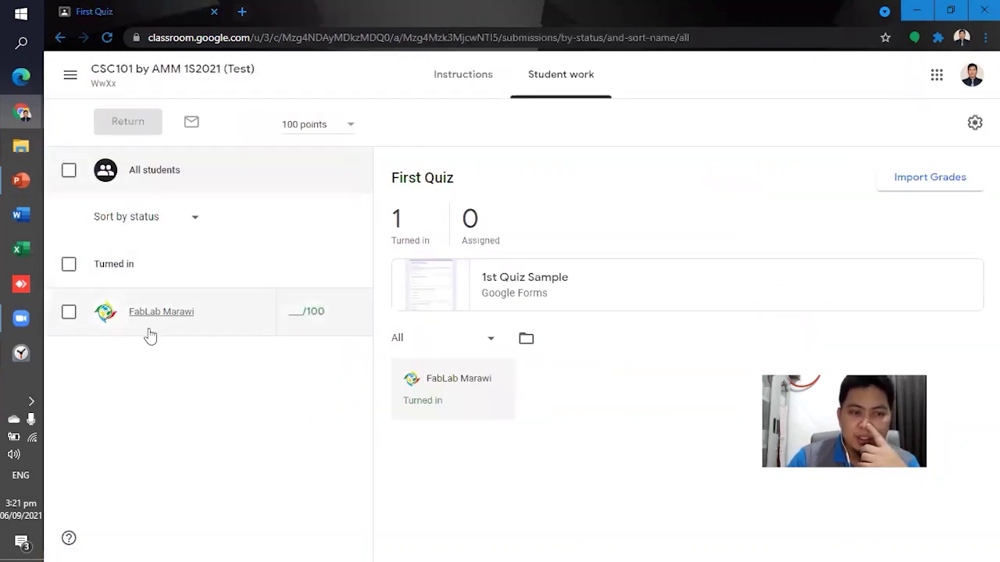
click(963, 187)
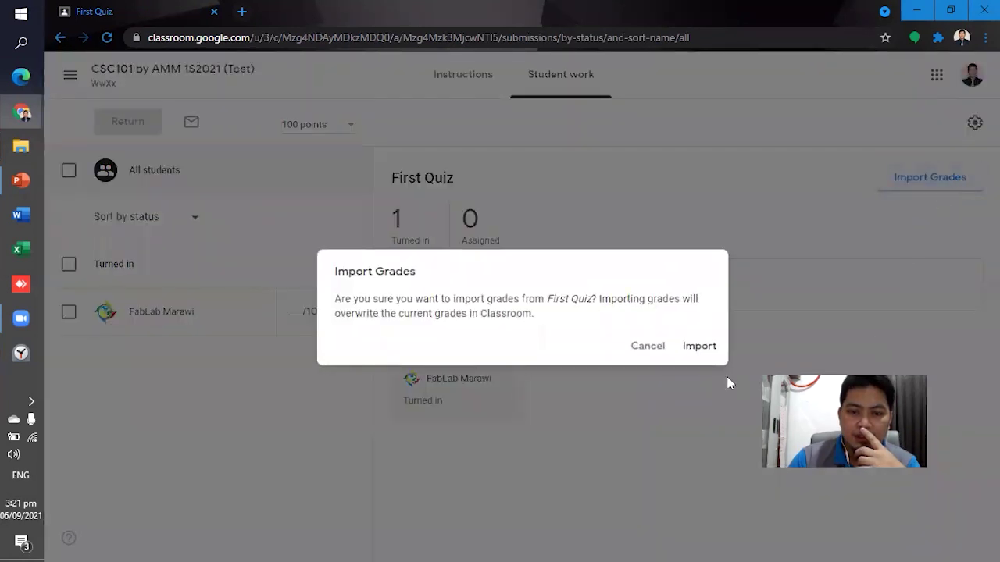
Import the Forms grades, making First Quiz worth 30 points, and select the student's submission.
click(702, 348)
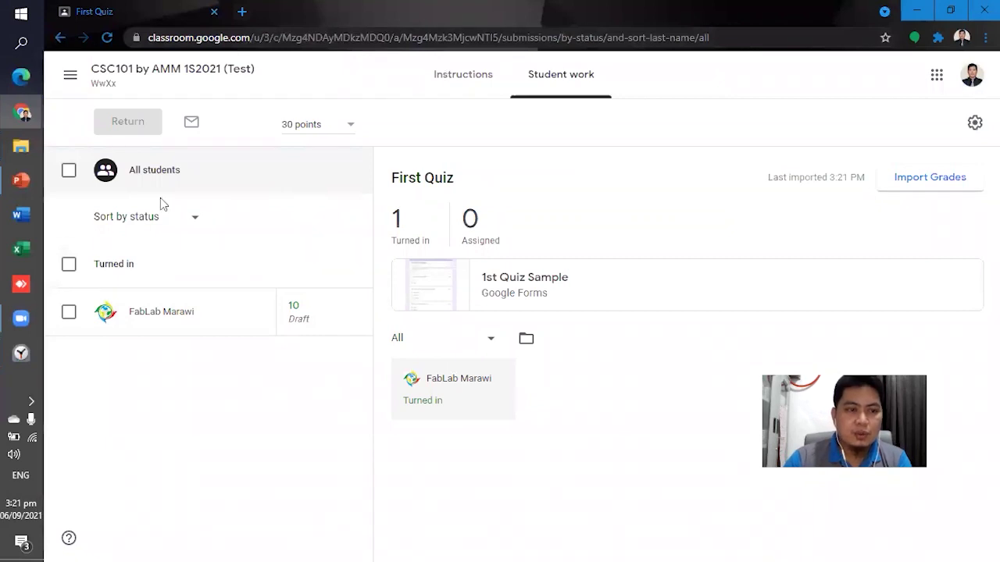
click(69, 312)
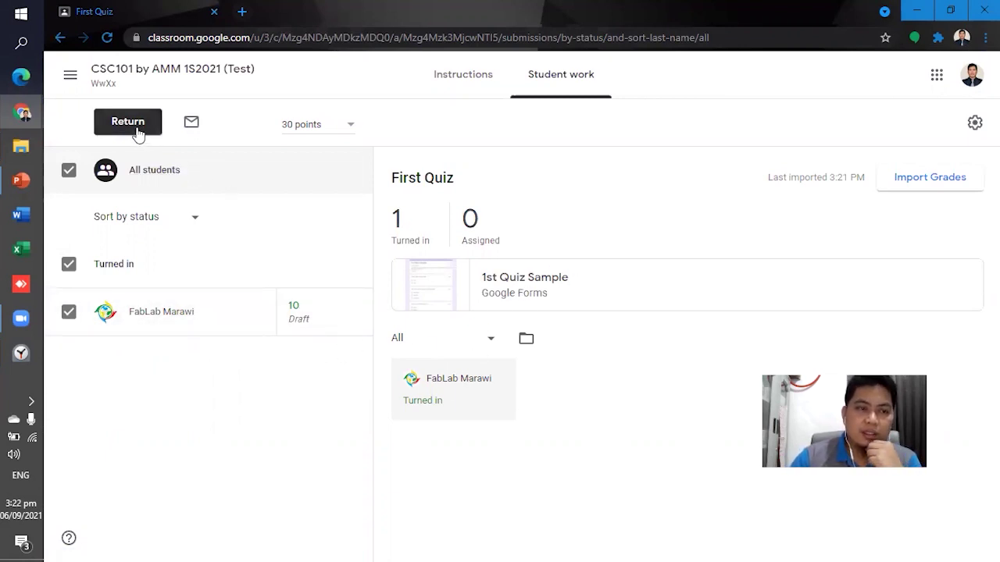
Navigate to CSC101 Classwork and open the First Quiz assignment details.
key(alt+Tab)
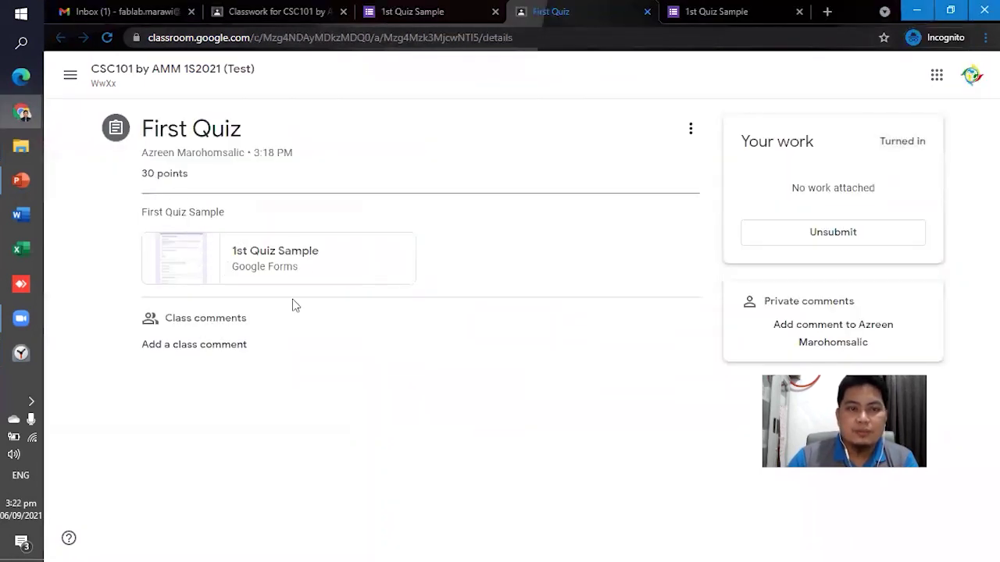
click(71, 78)
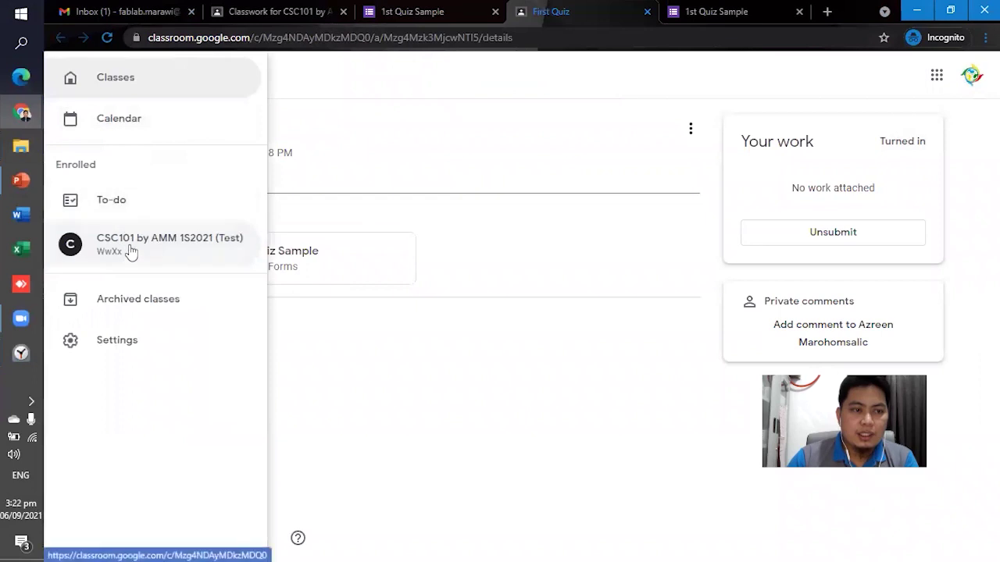
click(128, 249)
click(499, 86)
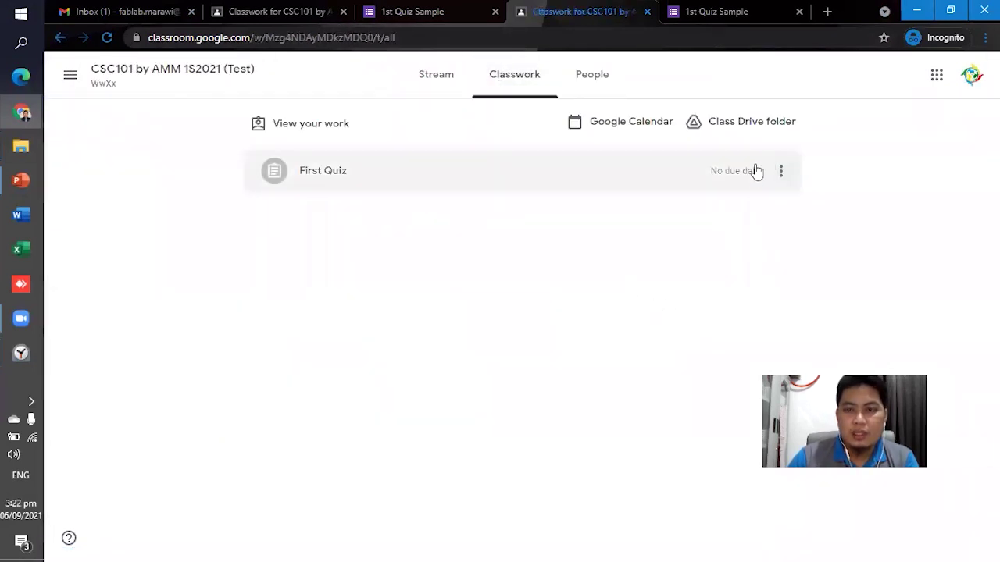
click(396, 185)
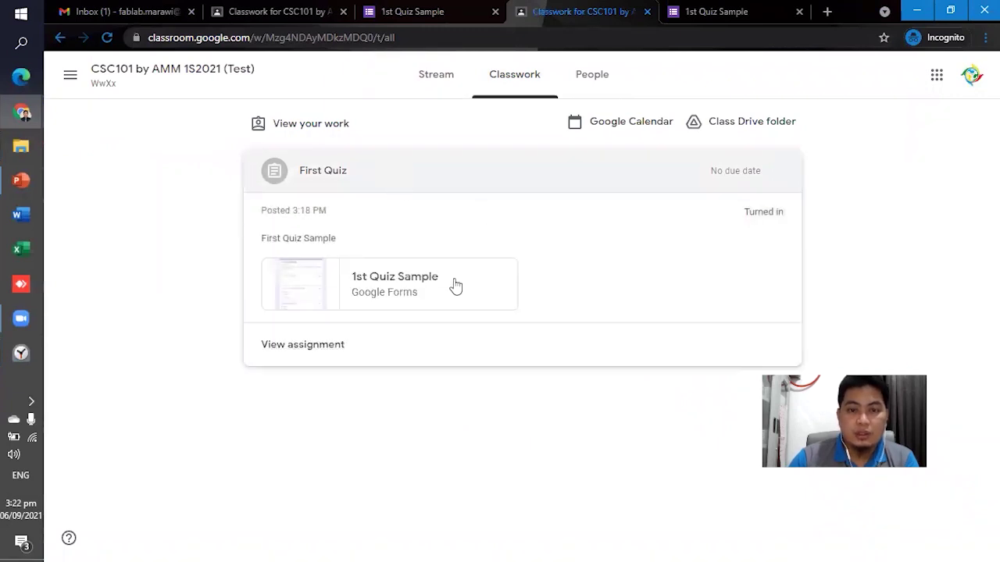
click(303, 349)
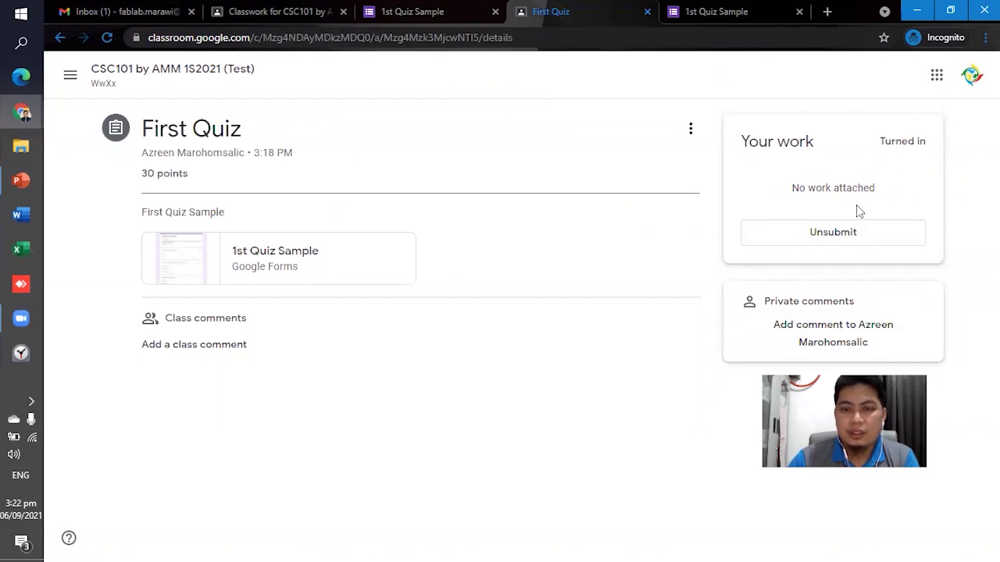
click(71, 76)
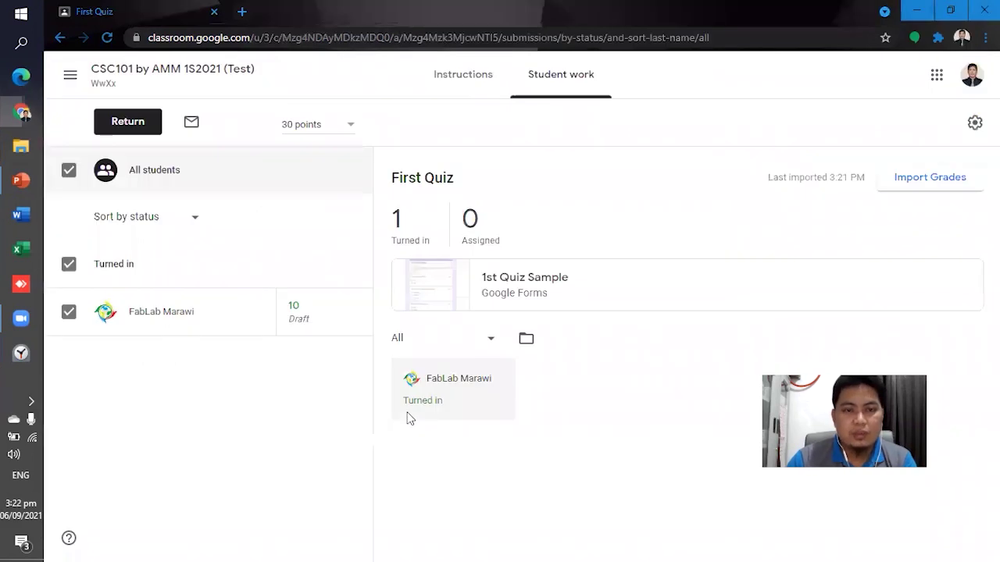
Return the First Quiz grade of 10 with private comment 'Better luck next time'.
click(137, 130)
click(508, 350)
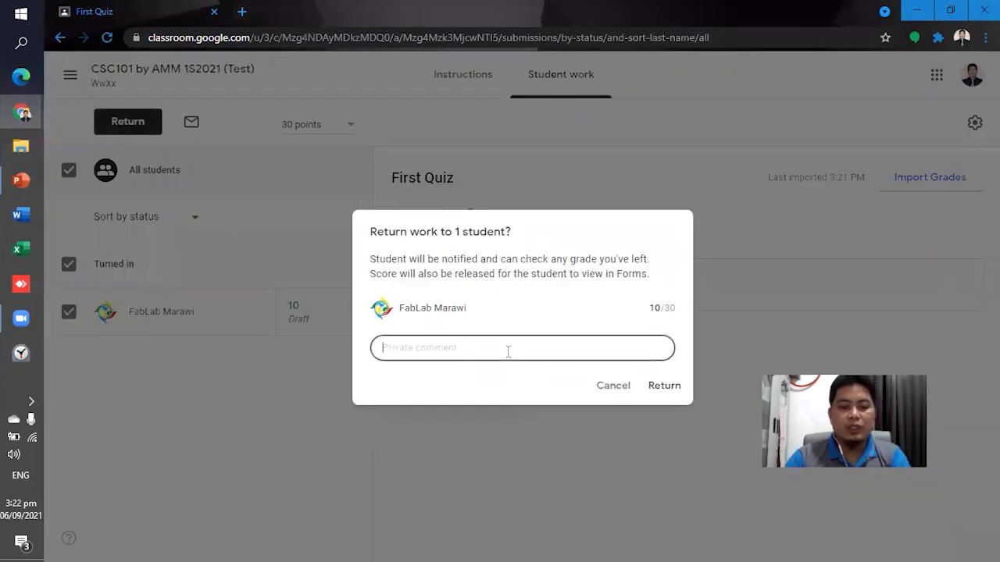
text(B)
key(BackSpace)
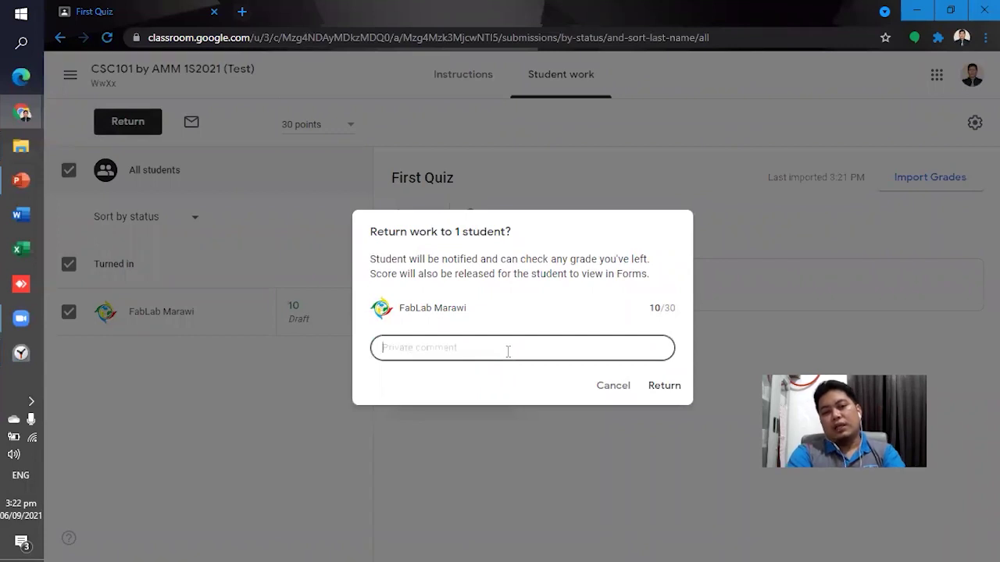
text(Better luck nextime)
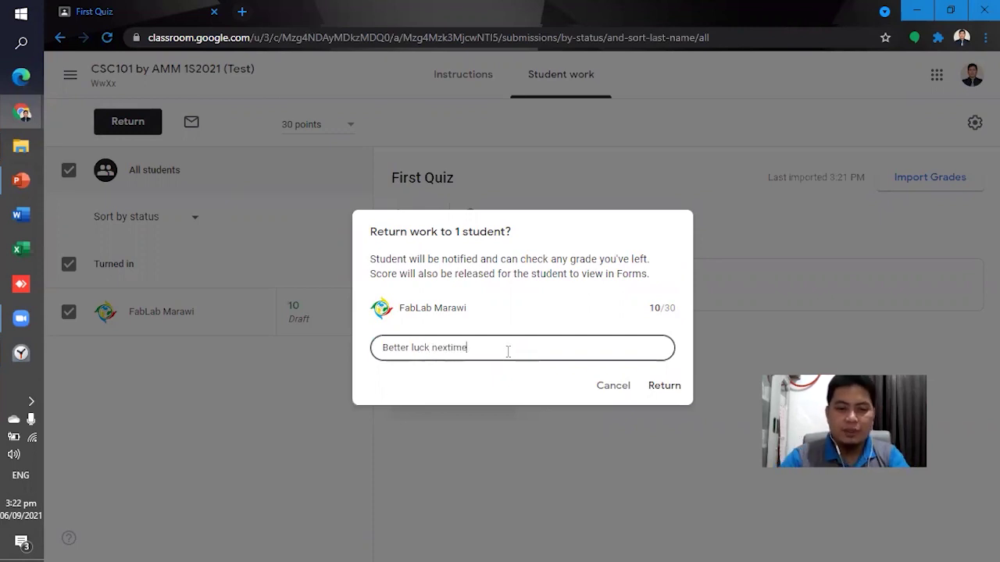
click(666, 388)
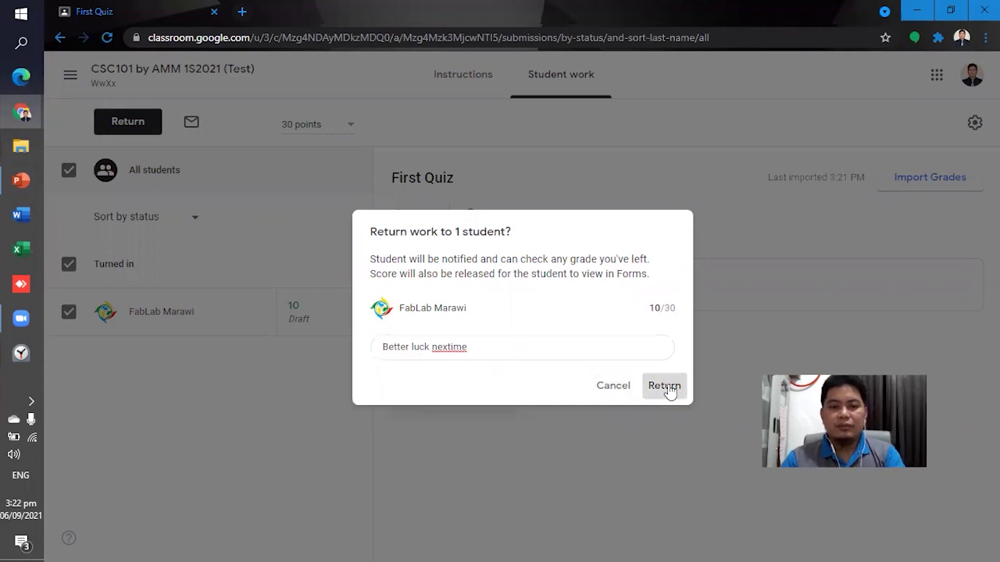
click(449, 347)
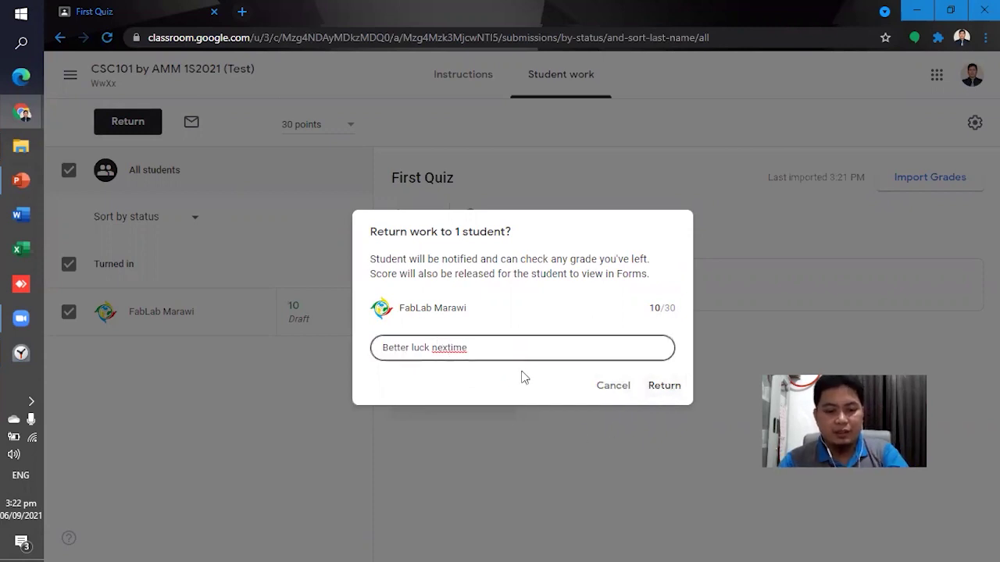
text(t)
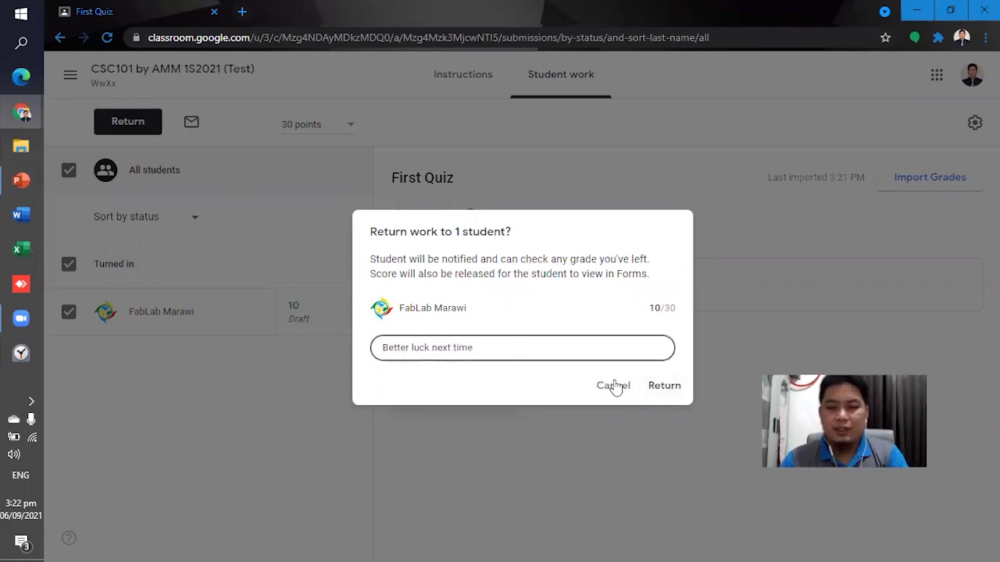
click(662, 387)
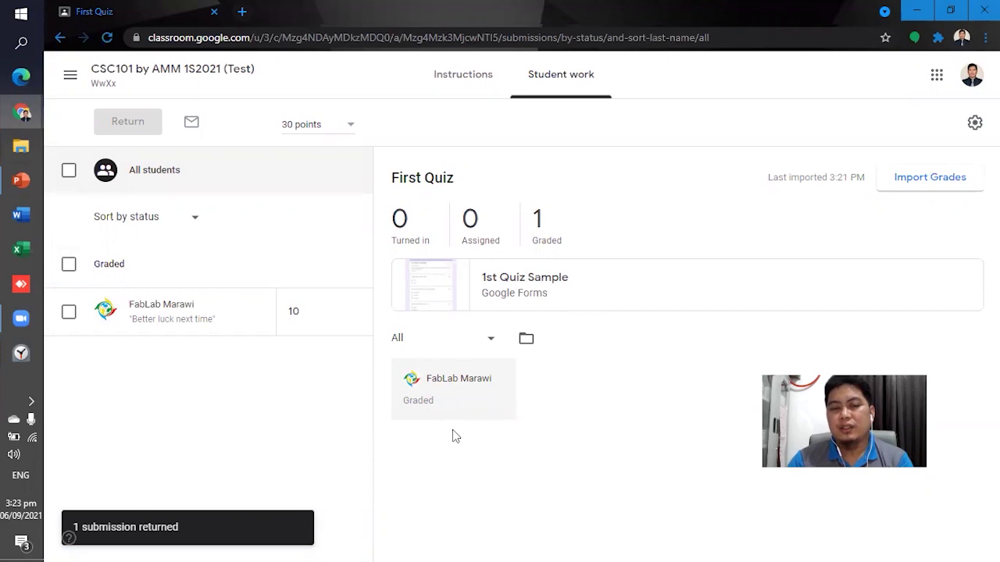
key(alt+Tab)
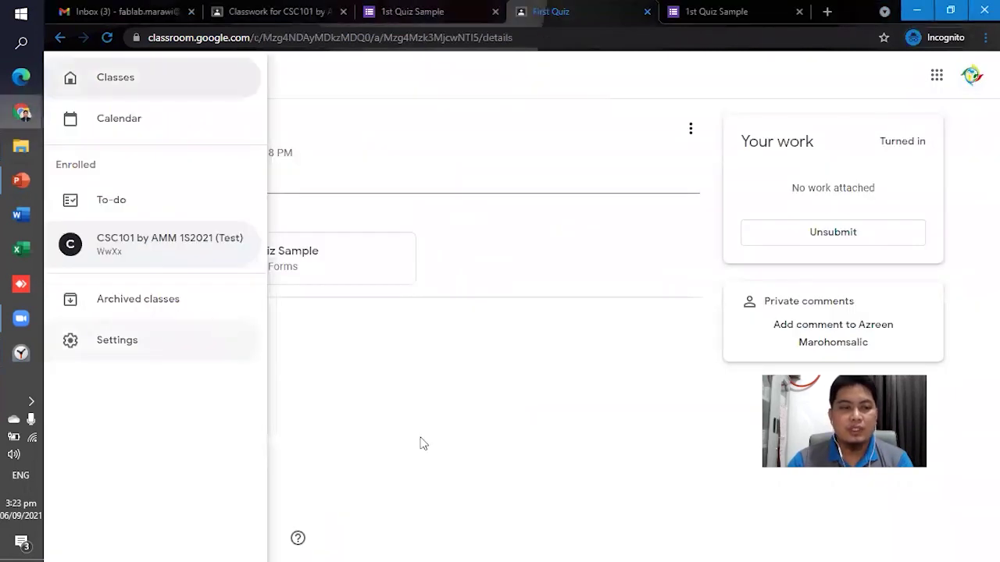
As the student, open CSC101's View your work and expand First Quiz showing 10/30.
click(343, 388)
click(74, 78)
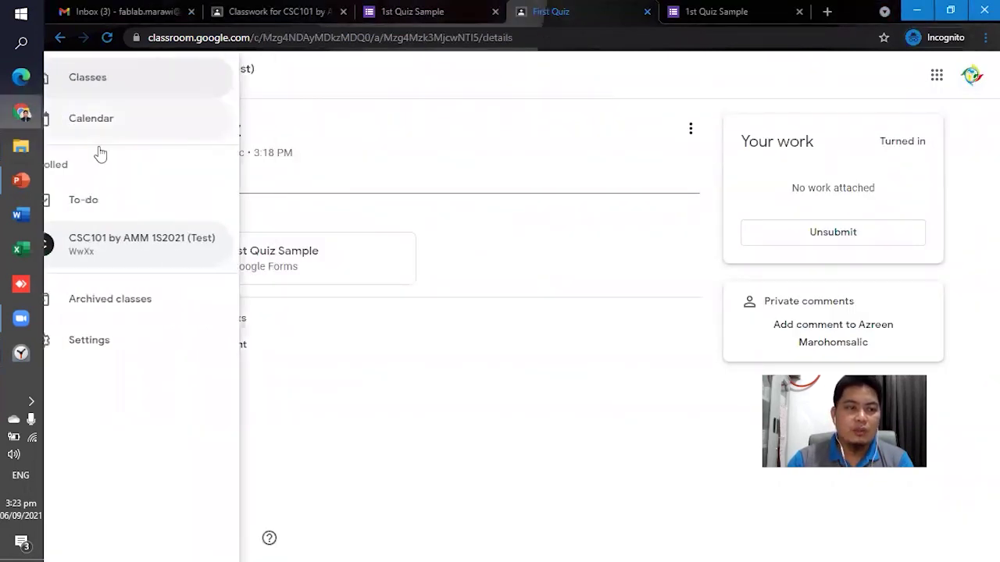
click(118, 246)
click(485, 92)
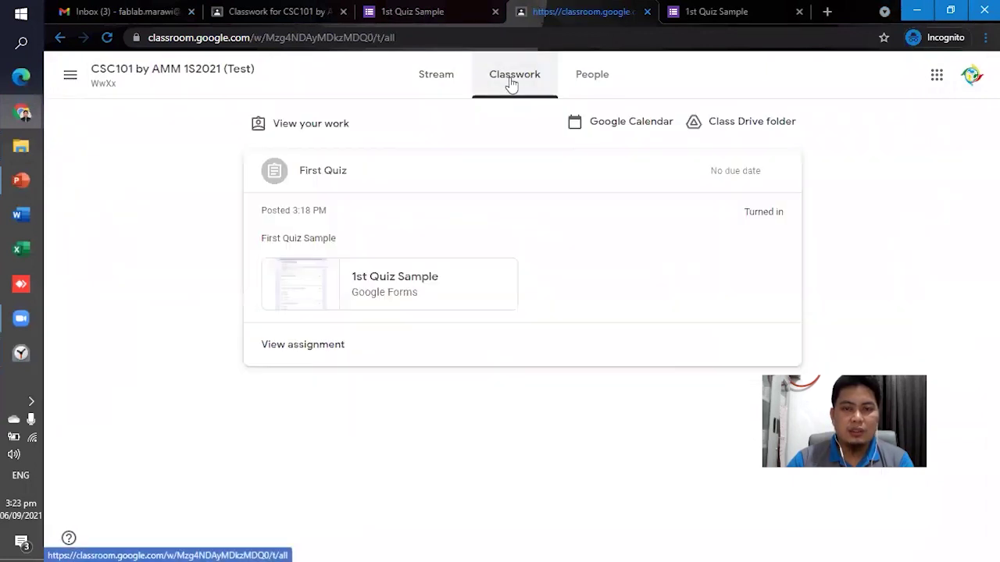
click(322, 130)
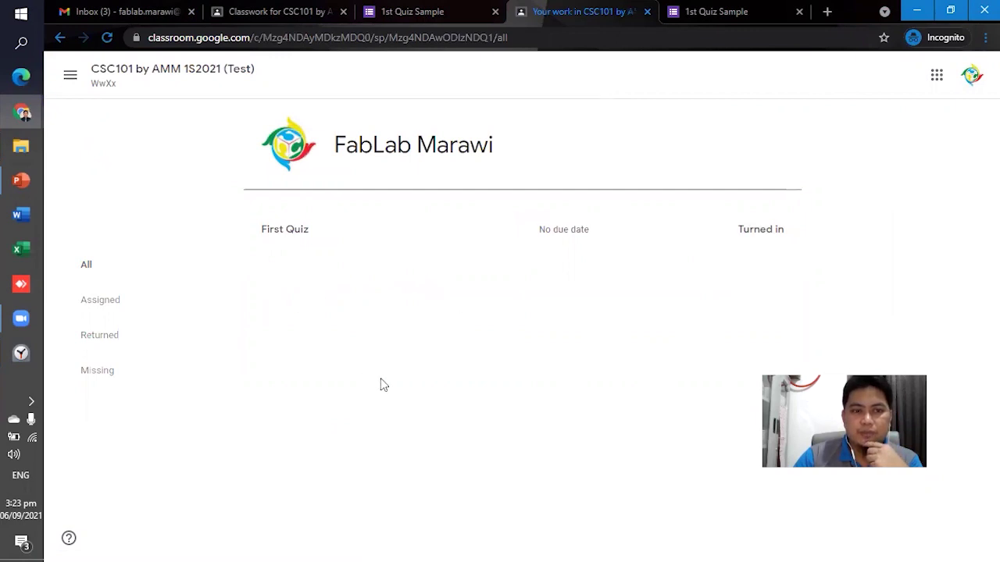
click(106, 305)
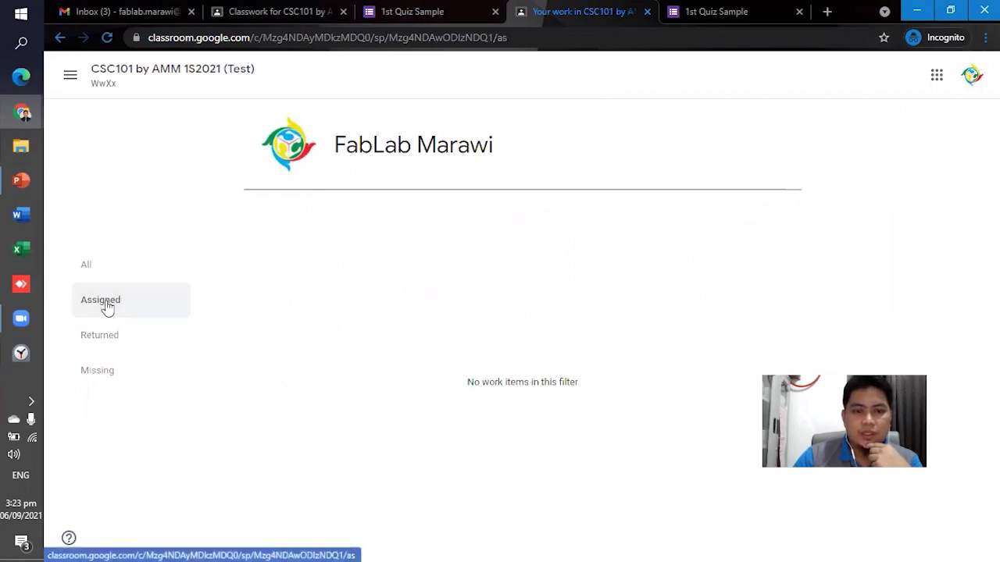
click(84, 268)
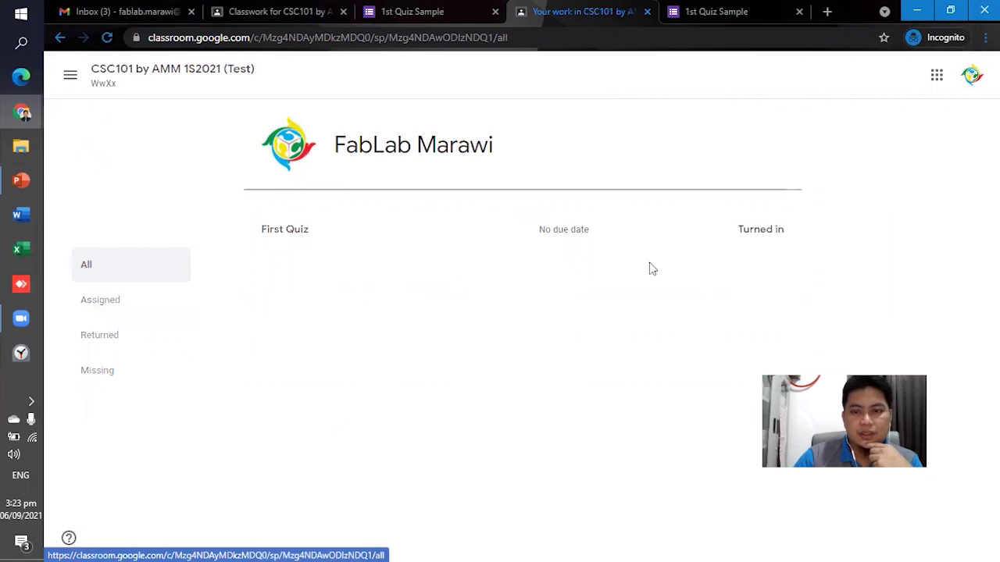
click(303, 239)
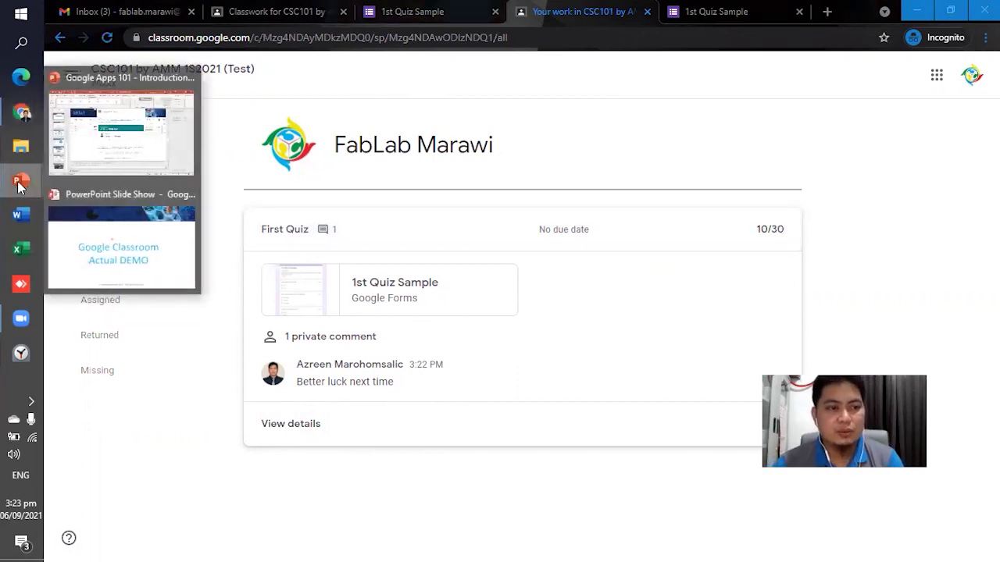
Check the presentation timer, close Alarms & Clock, and return to the teacher's window.
click(27, 360)
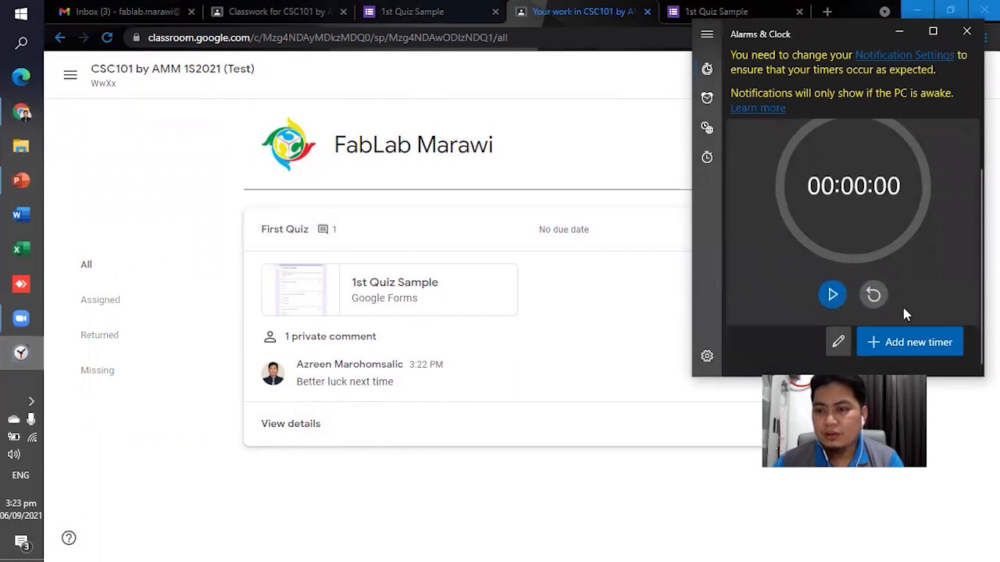
click(966, 31)
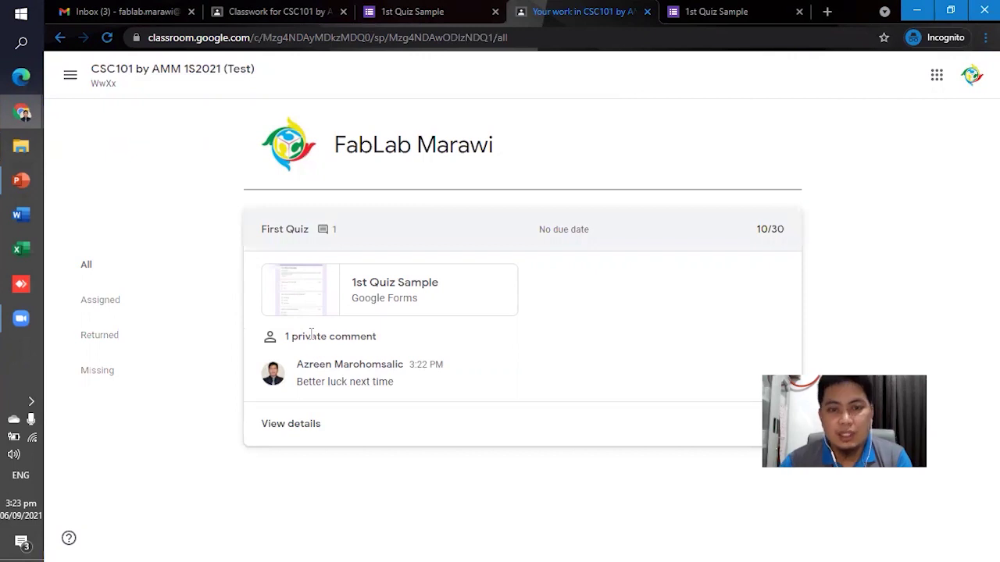
key(alt+Tab)
key(alt+Tab)
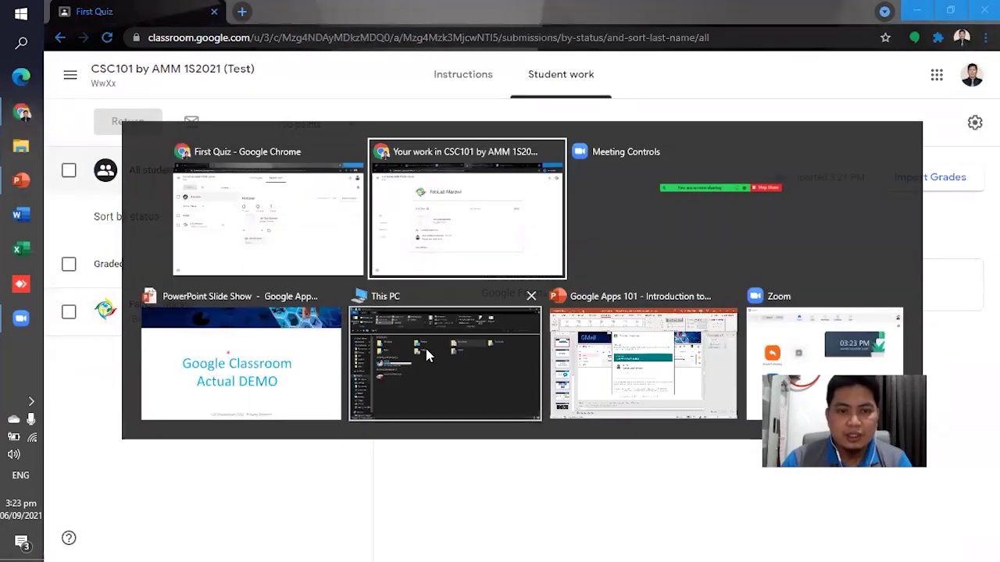
key(alt+Tab)
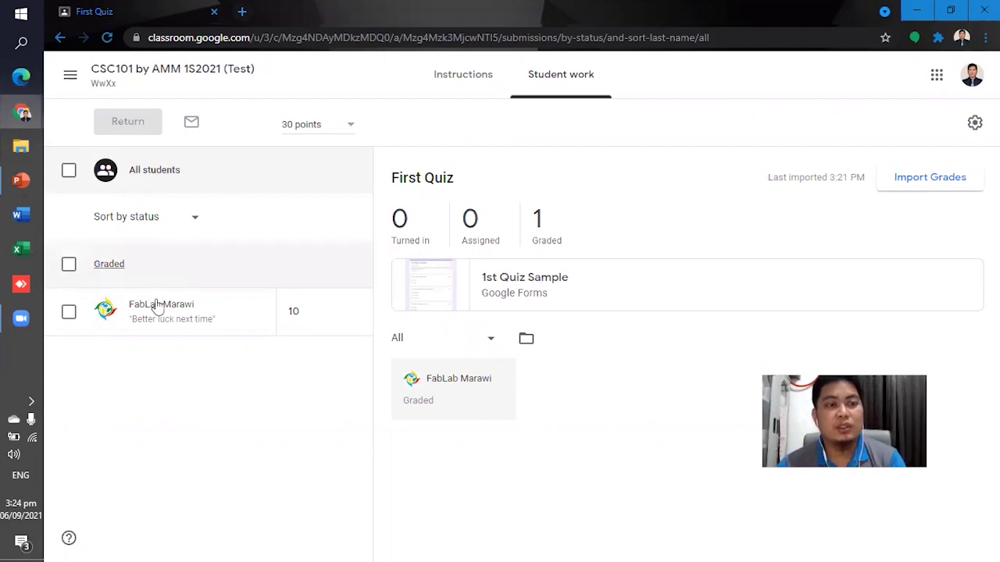
Open the CSC101 Grades tab showing First Quiz at 10 out of 30.
click(971, 75)
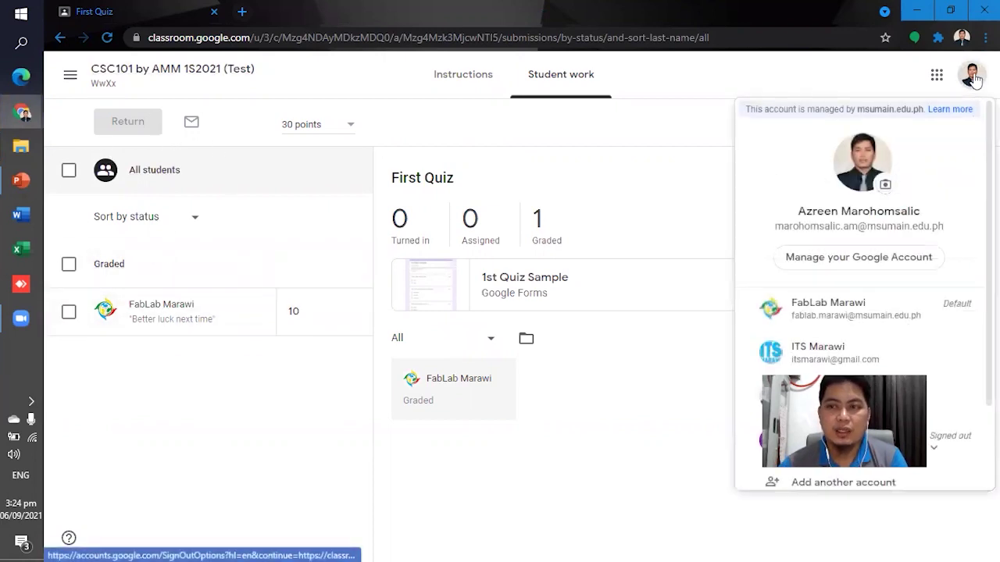
key(Escape)
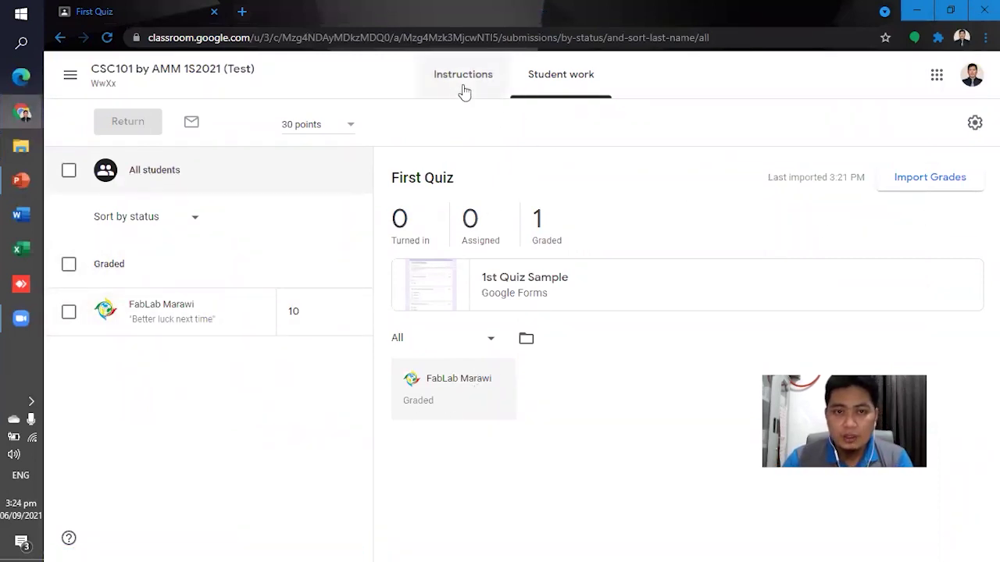
click(70, 78)
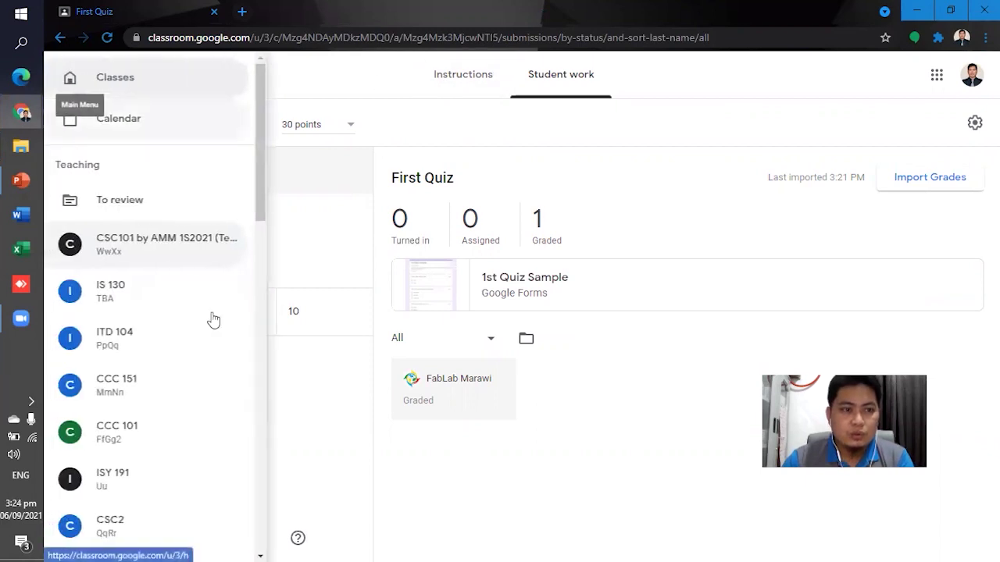
click(193, 254)
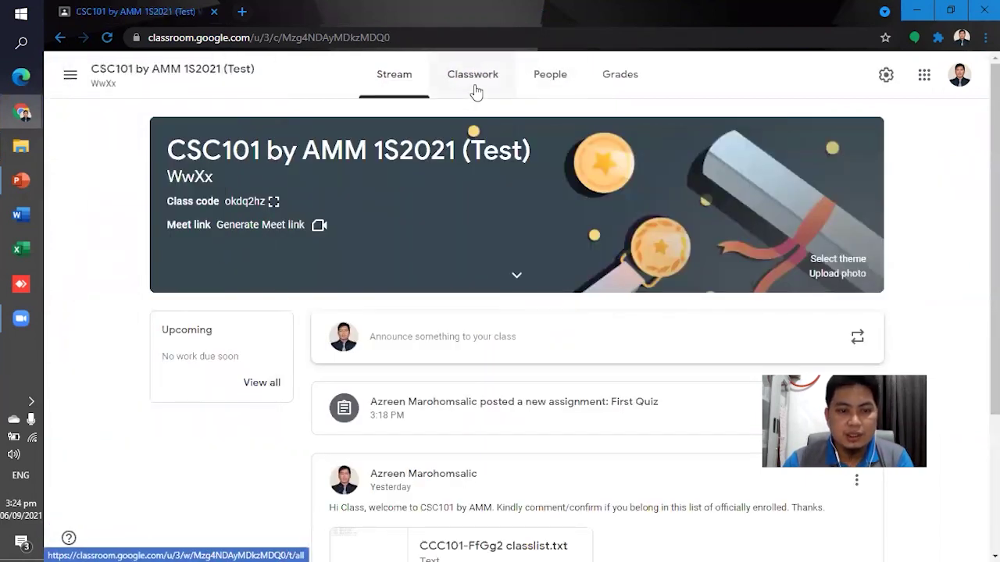
click(627, 83)
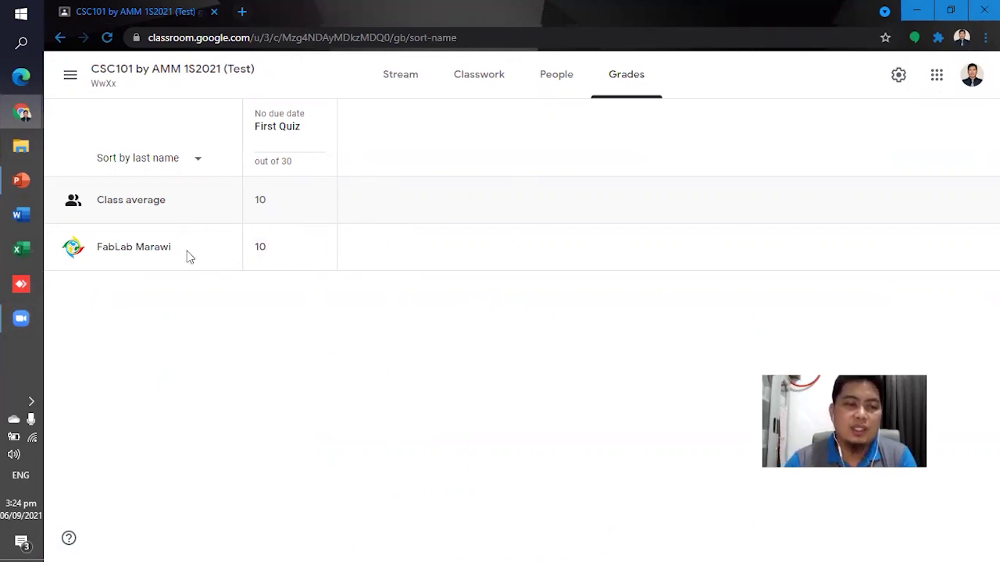
Resume the slide show and advance to the Other Applications slide.
mouse_move(21, 112)
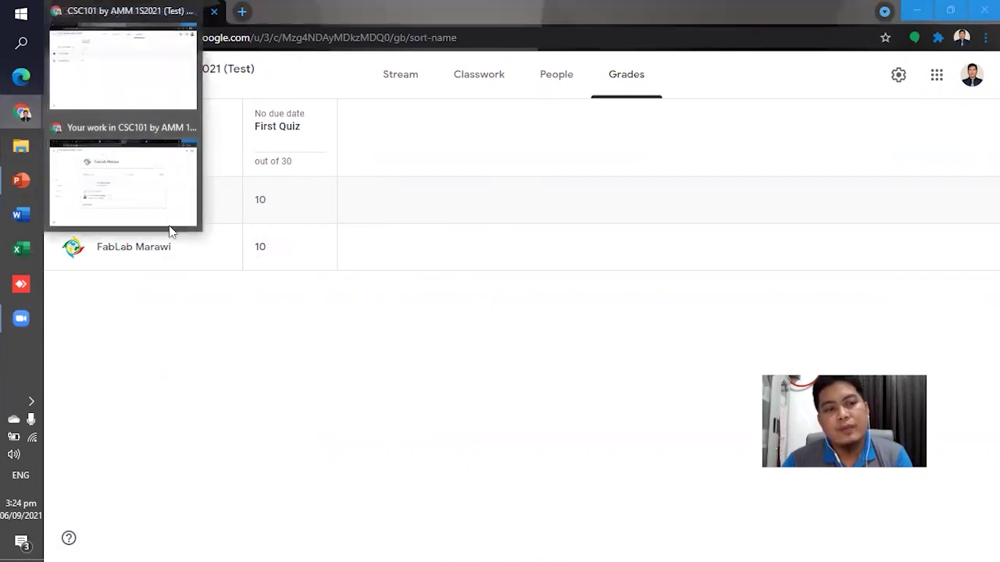
mouse_move(21, 181)
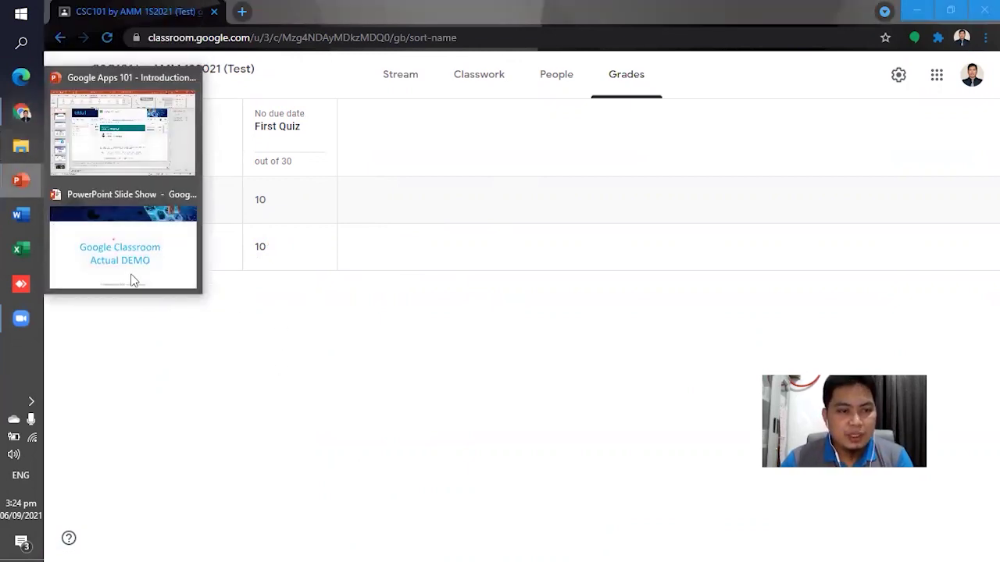
click(133, 281)
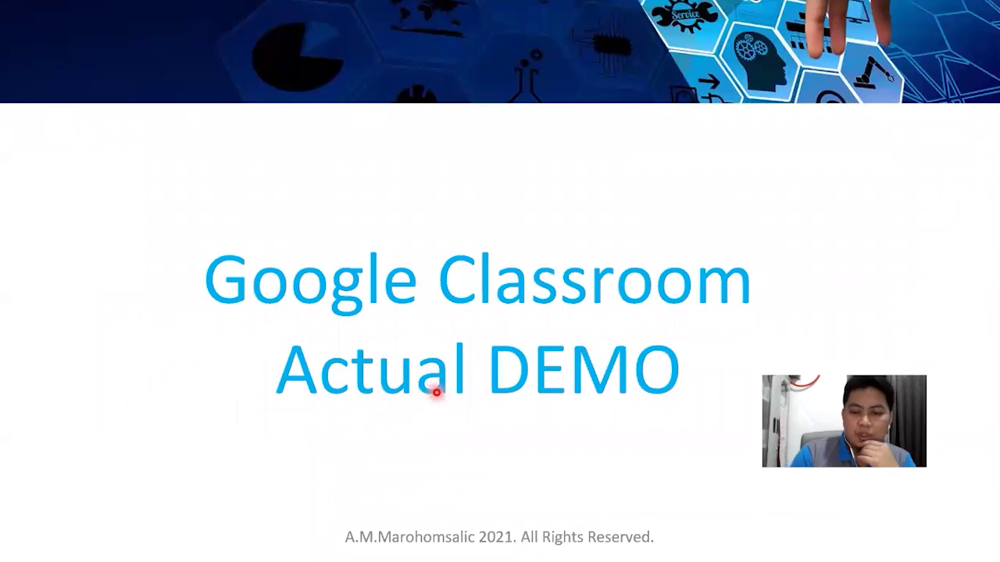
key(Right)
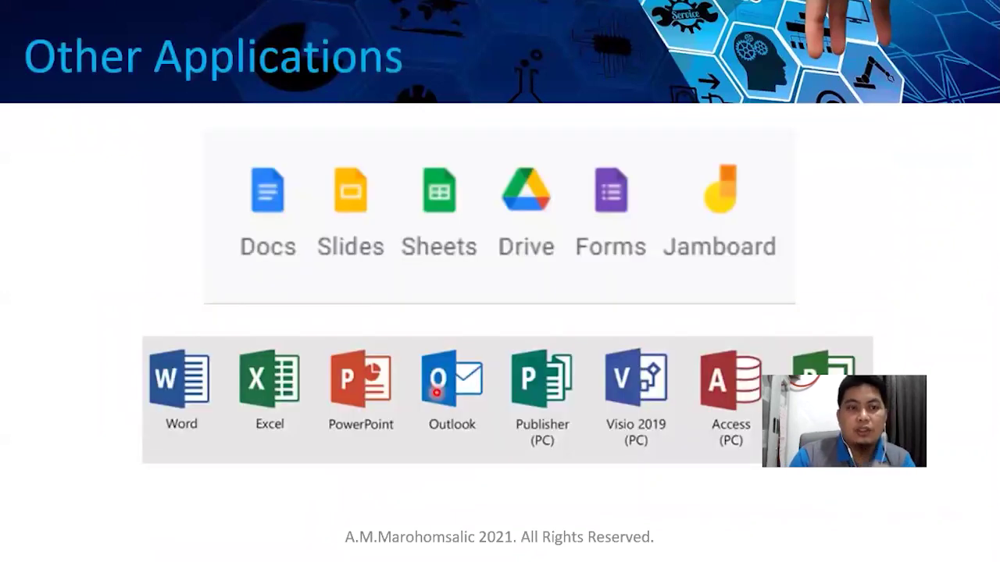
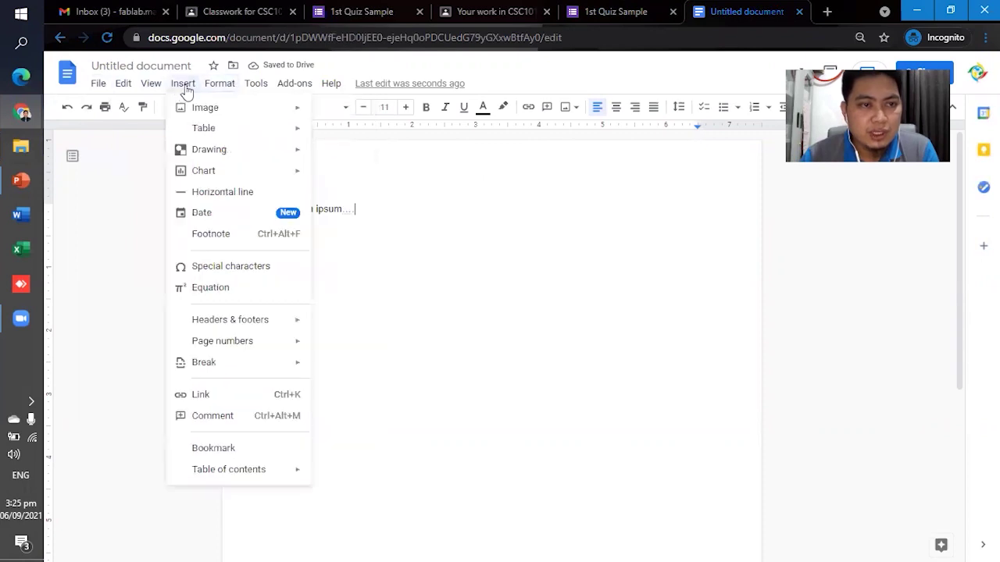
Close the open menu and retitle the untitled document 'Sample Google Docs'.
mouse_move(125, 84)
click(425, 224)
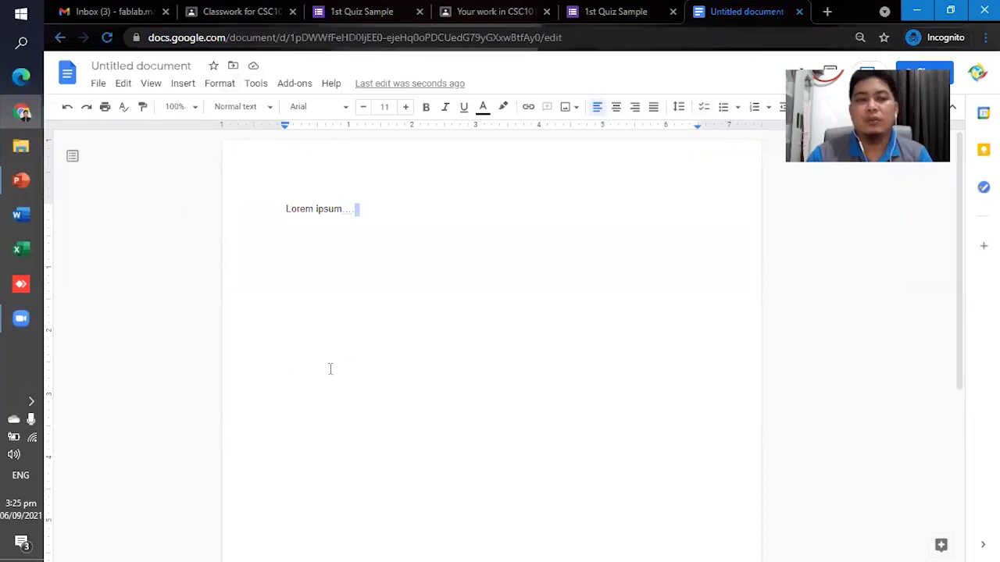
click(177, 64)
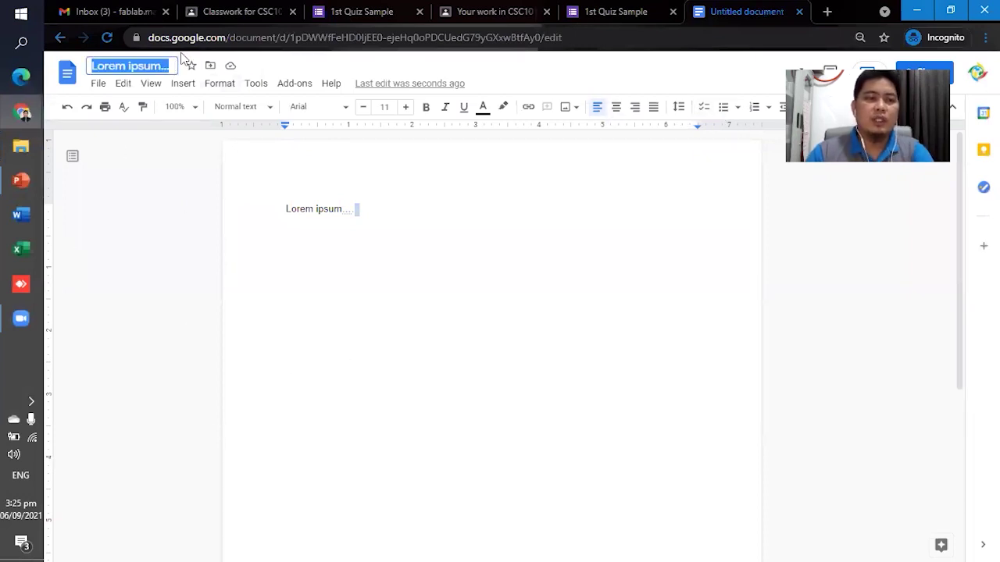
text(Sample )
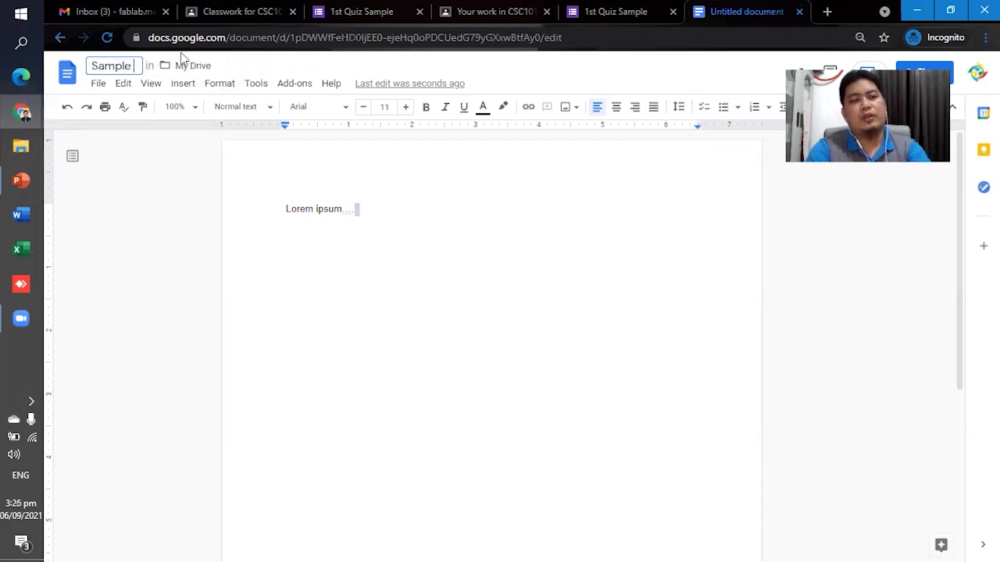
text(Doc)
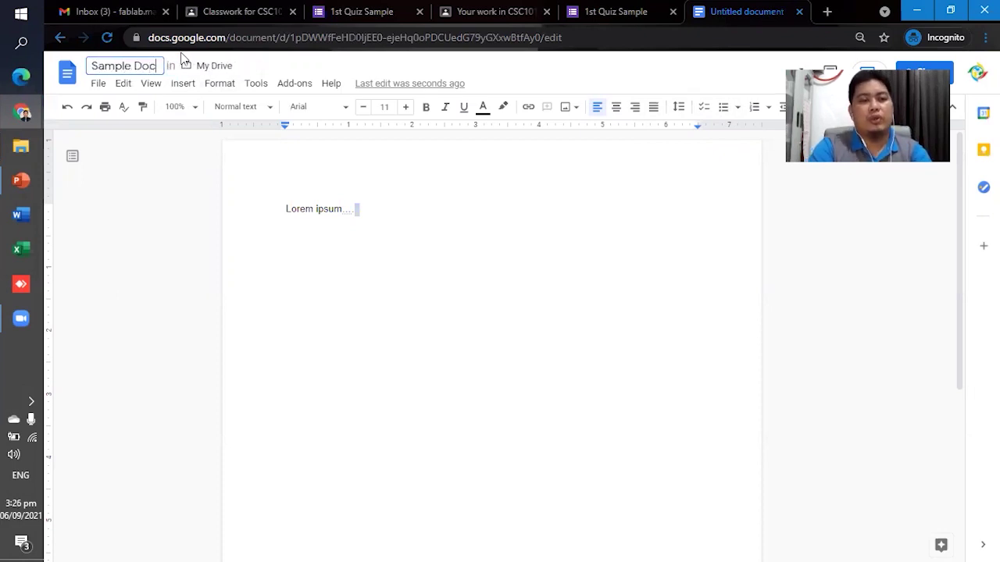
key(BackSpace)
key(BackSpace)
key(BackSpace)
key(BackSpace)
text(Gool)
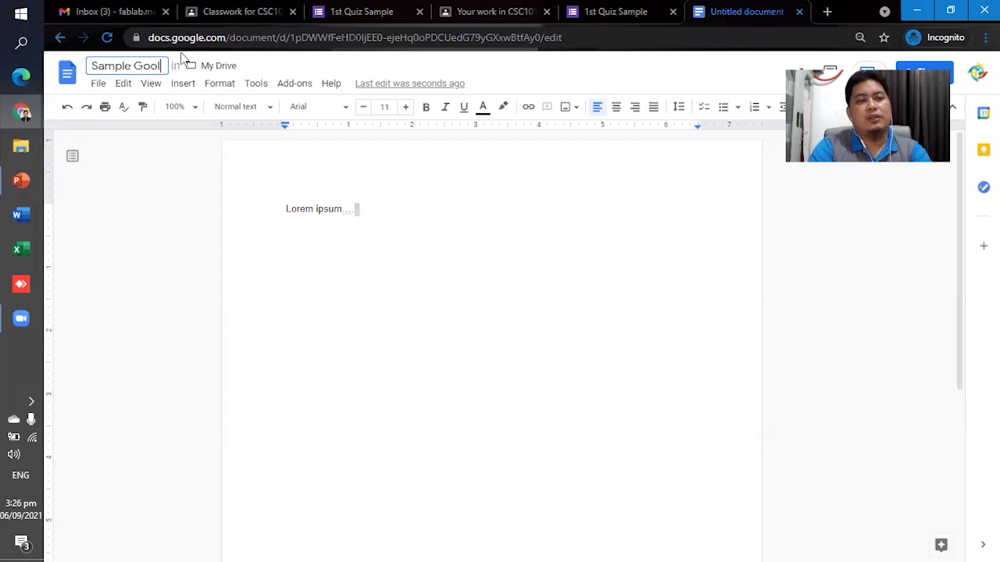
key(BackSpace)
text(gle Docs)
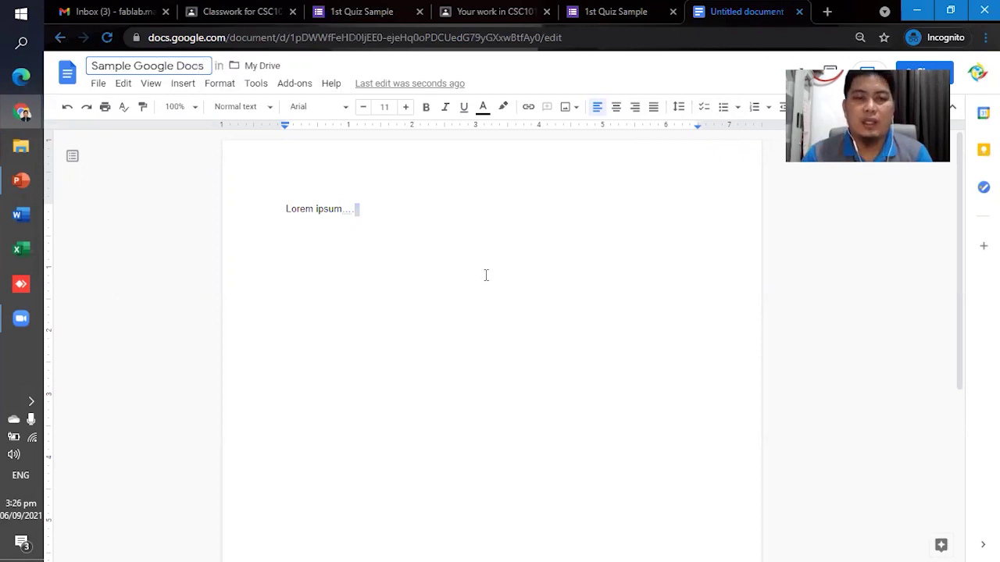
click(485, 275)
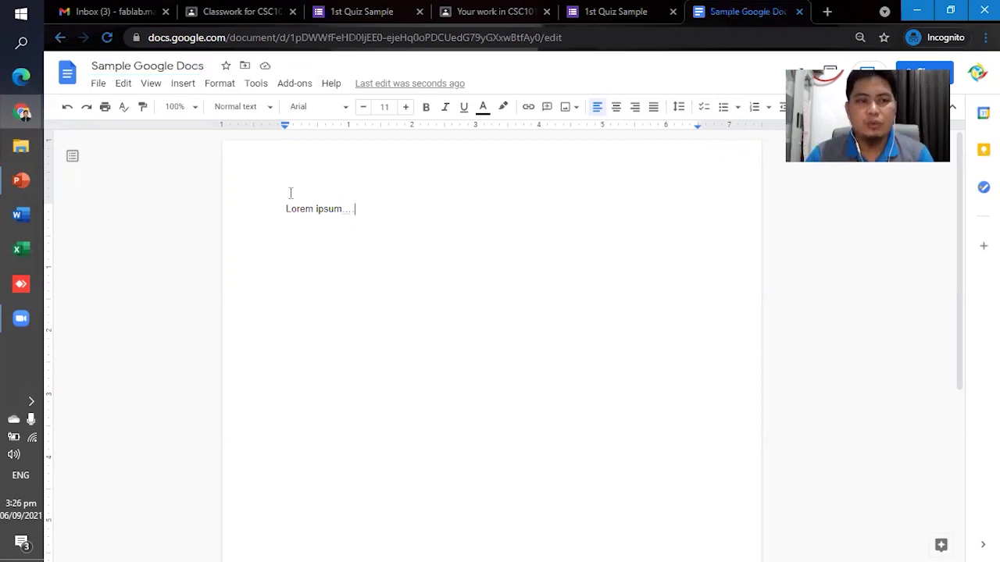
click(828, 13)
Load sheets.google.com and slides.google.com in separate tabs, ending on the Sheets tab.
text(shee)
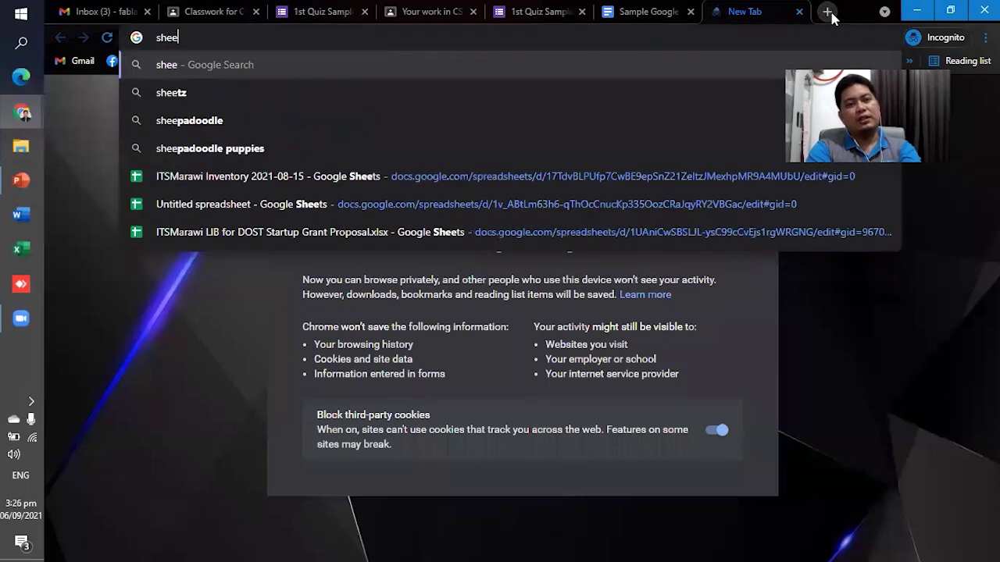
text(ts.)
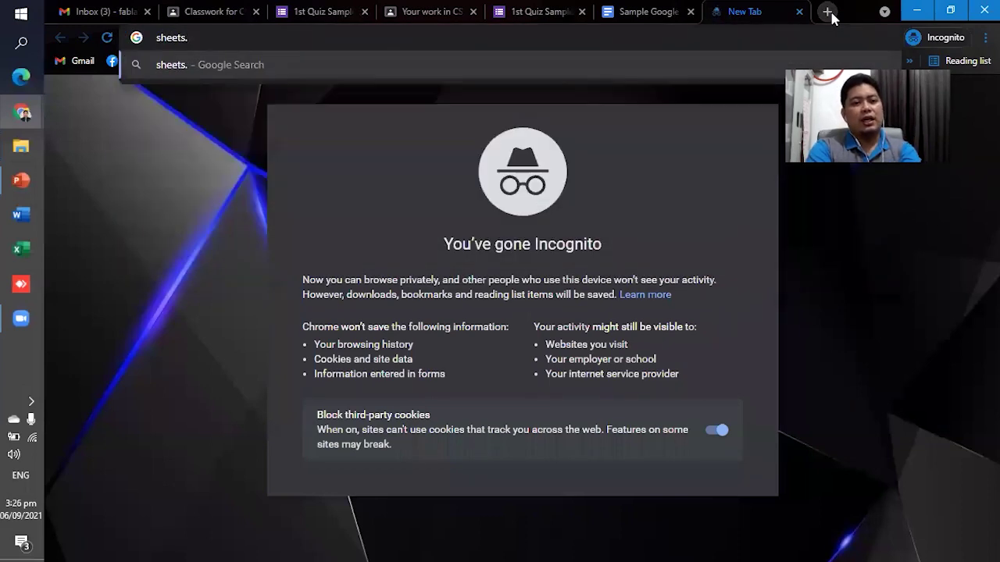
text(google)
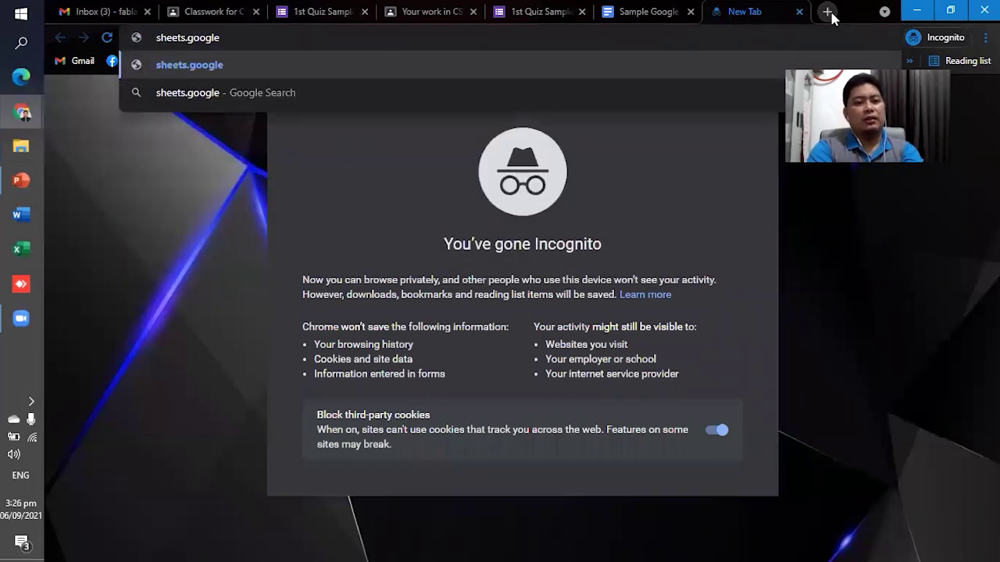
text(.com)
key(Return)
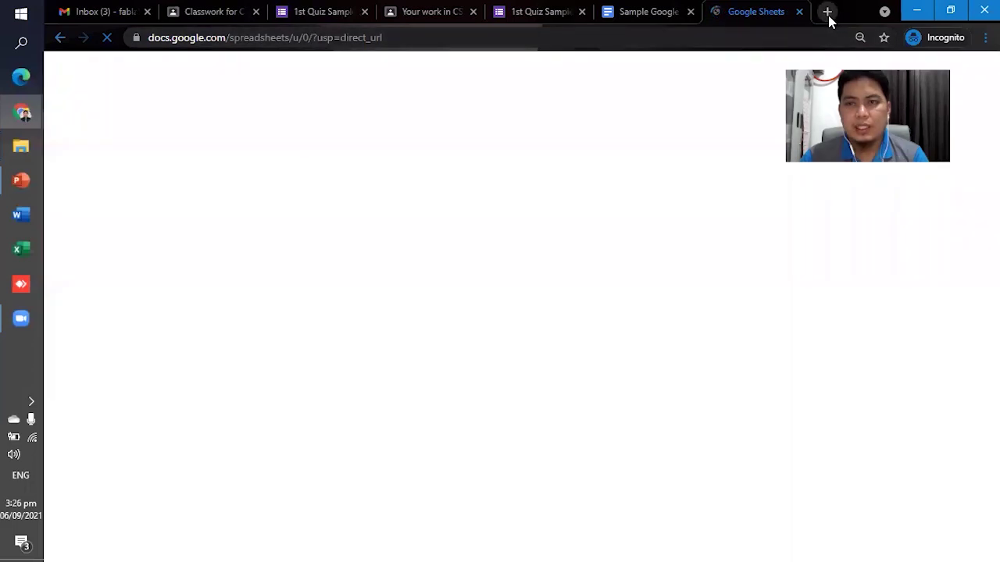
click(827, 12)
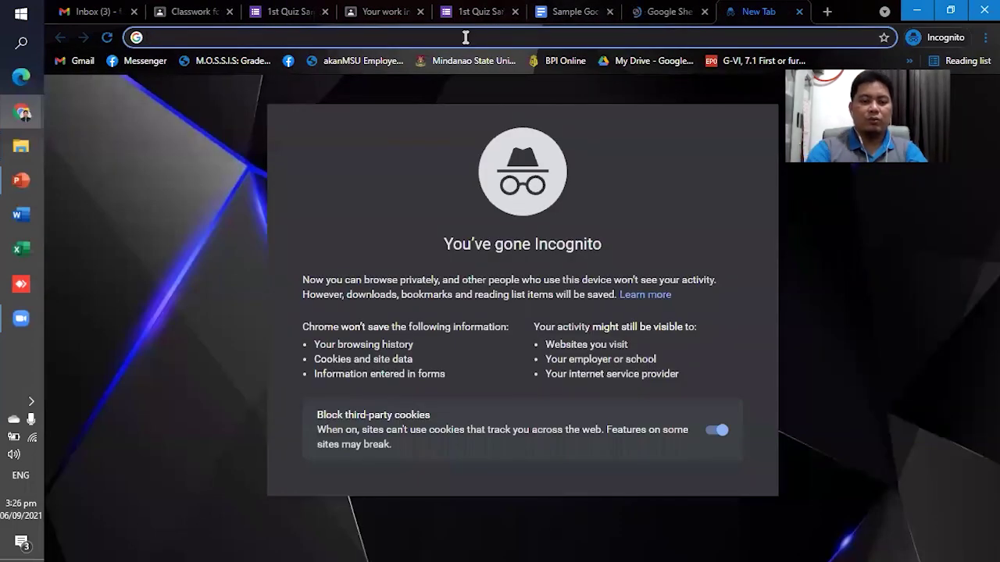
text(slides.)
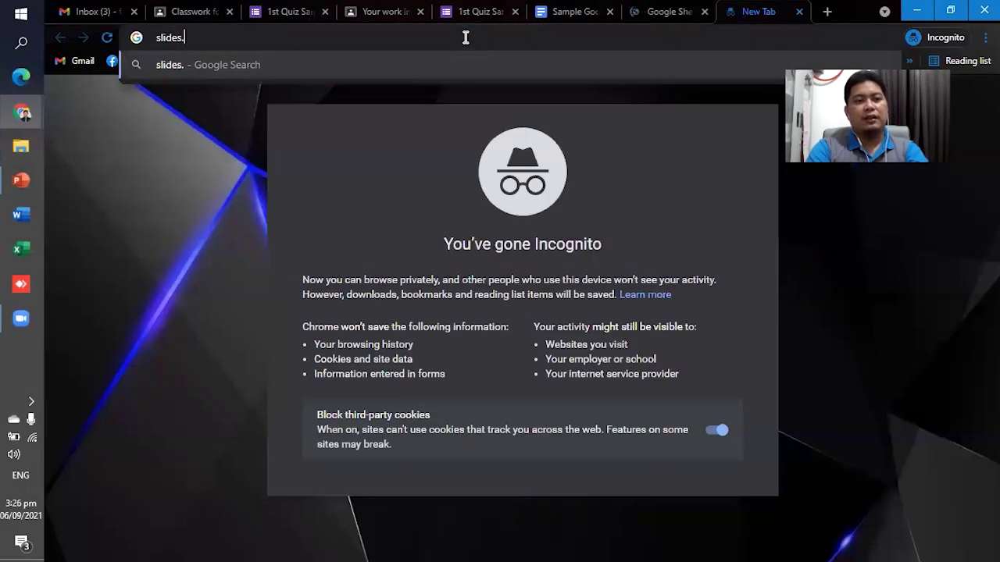
text(google.com)
key(Return)
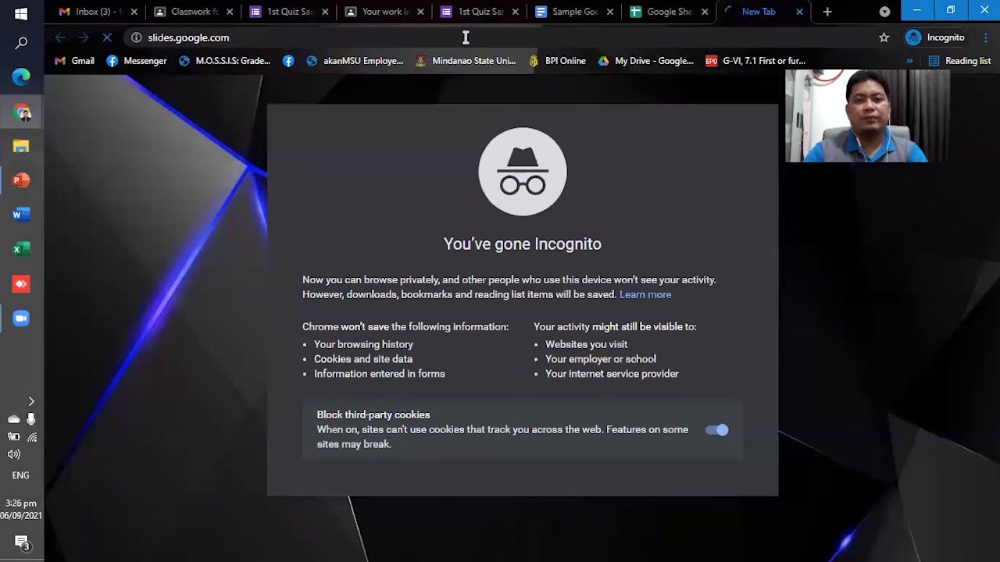
click(673, 12)
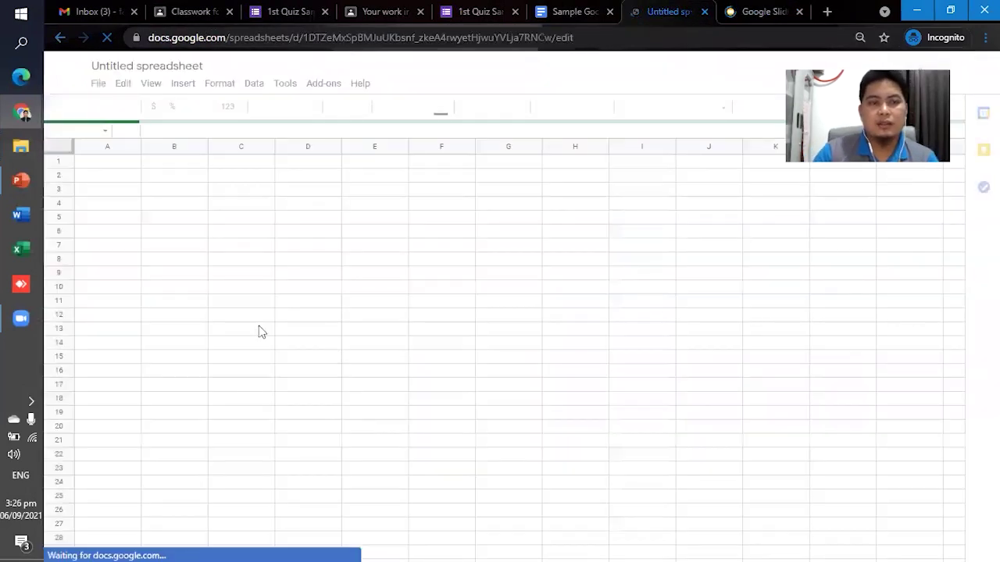
Click through several spots in the new blank spreadsheet.
click(153, 233)
click(118, 203)
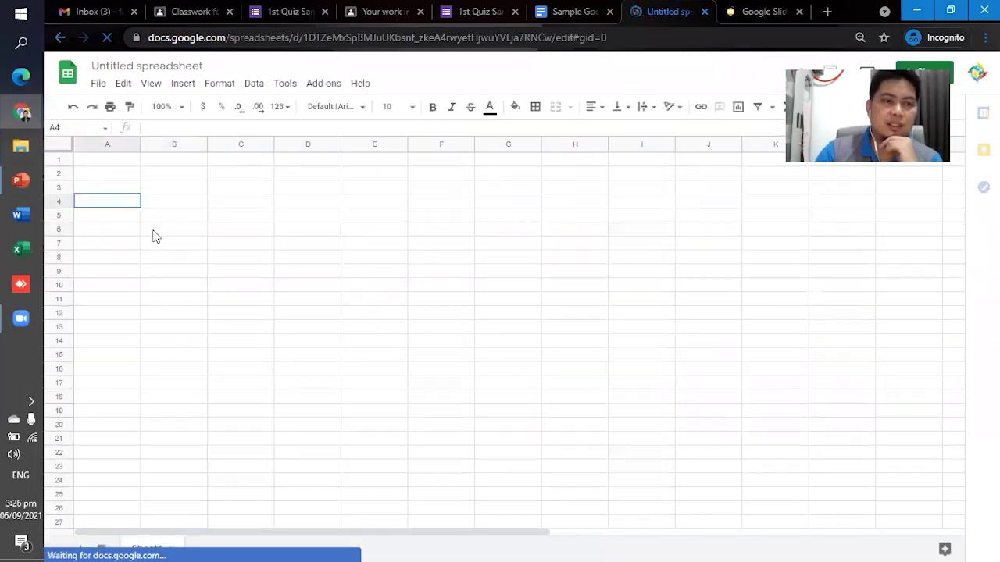
click(372, 301)
click(199, 382)
click(129, 215)
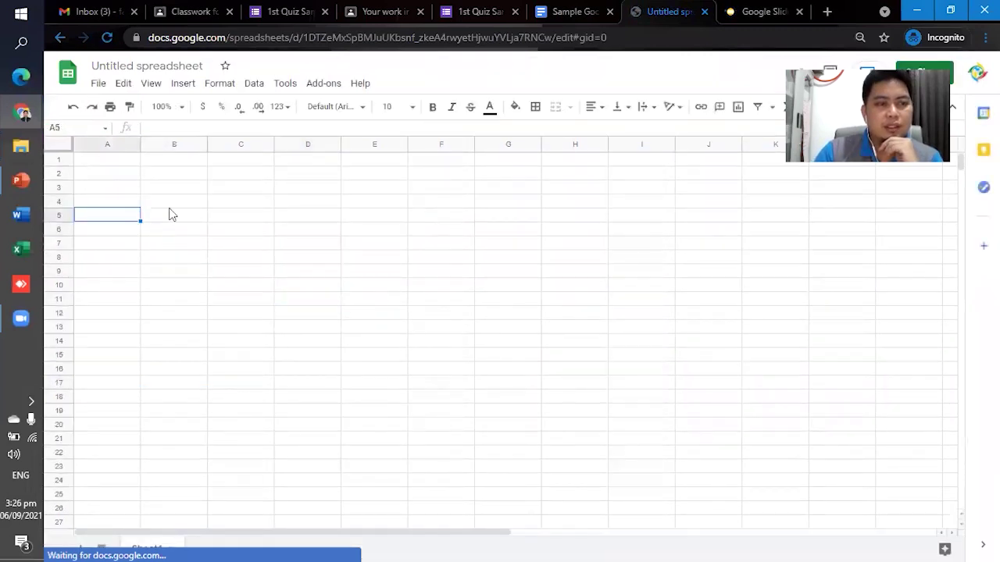
Title the spreadsheet 'Sample Google Sheet' and start a blank Slides presentation.
click(143, 67)
text(Smapl)
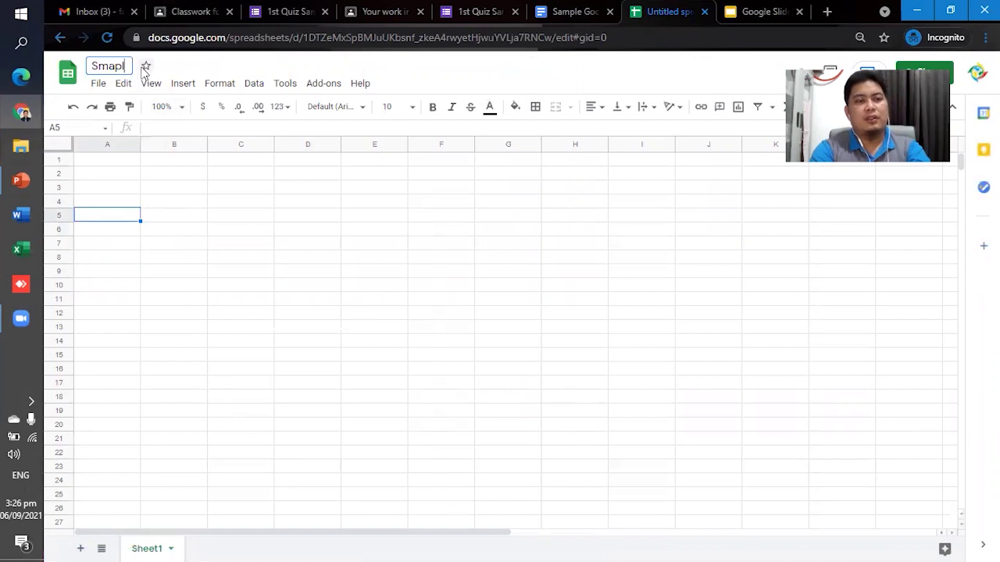
text(ample Google Sheet)
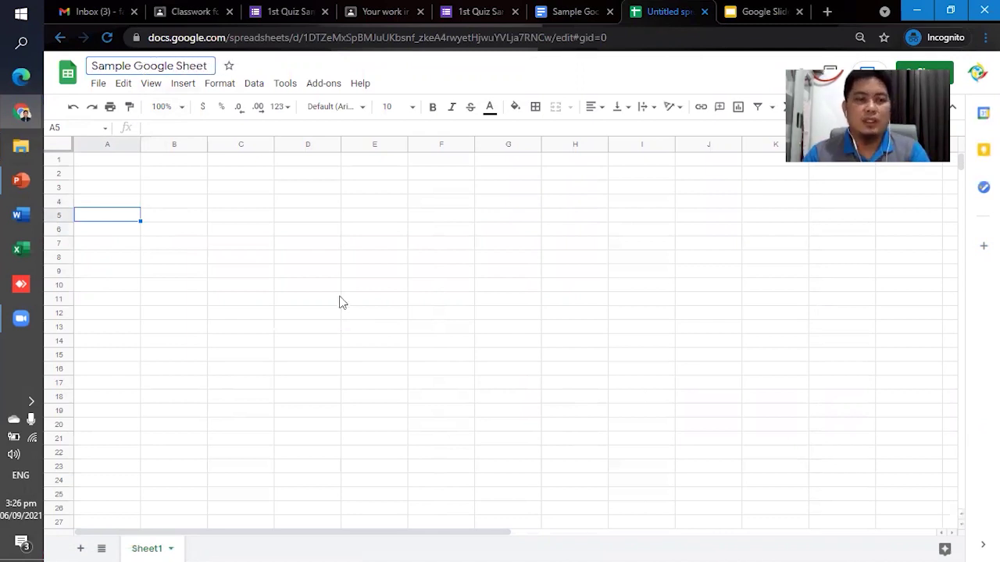
click(340, 300)
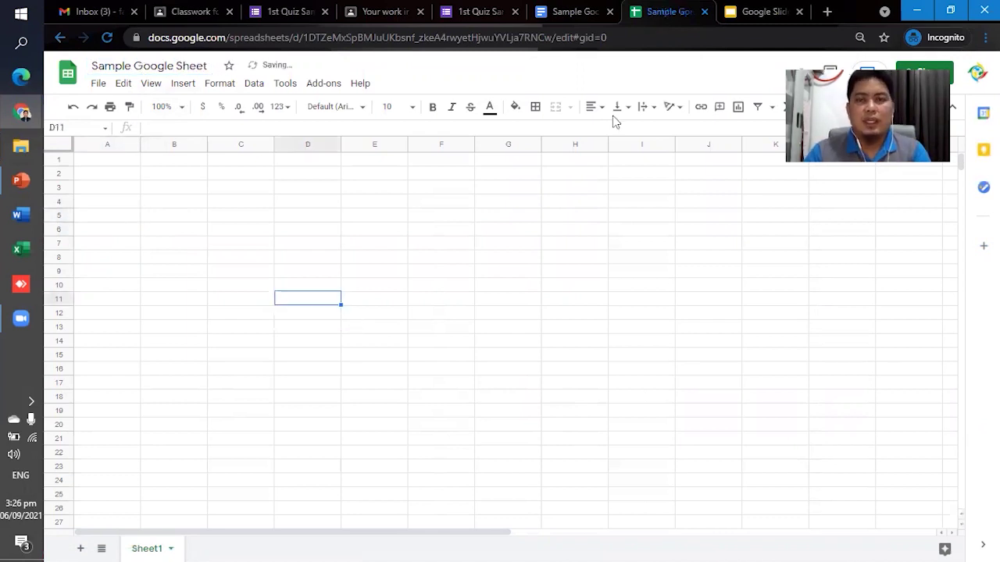
click(766, 14)
click(215, 187)
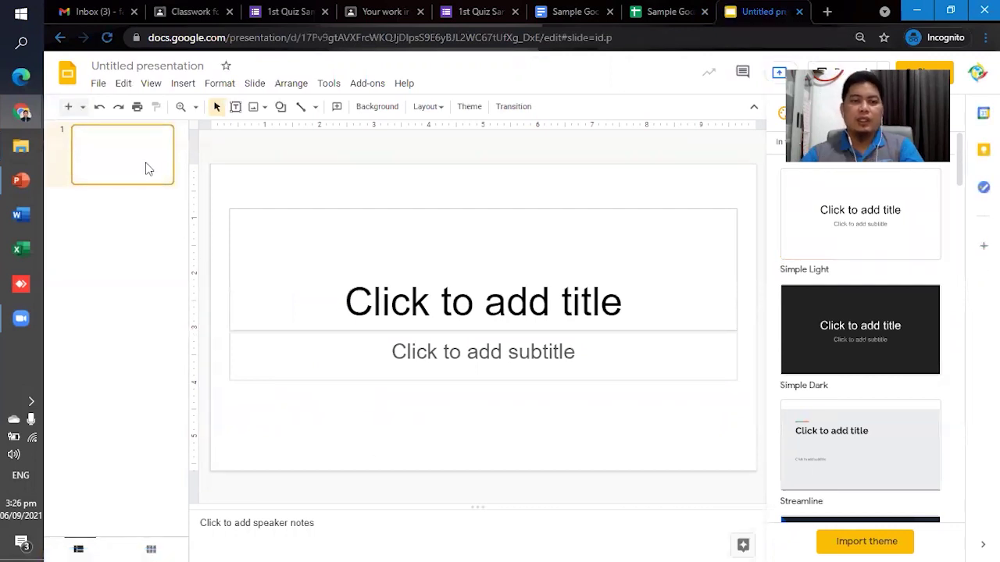
Look over the Sample Google Sheet and Docs tabs, then return to the presentation.
click(656, 14)
click(573, 11)
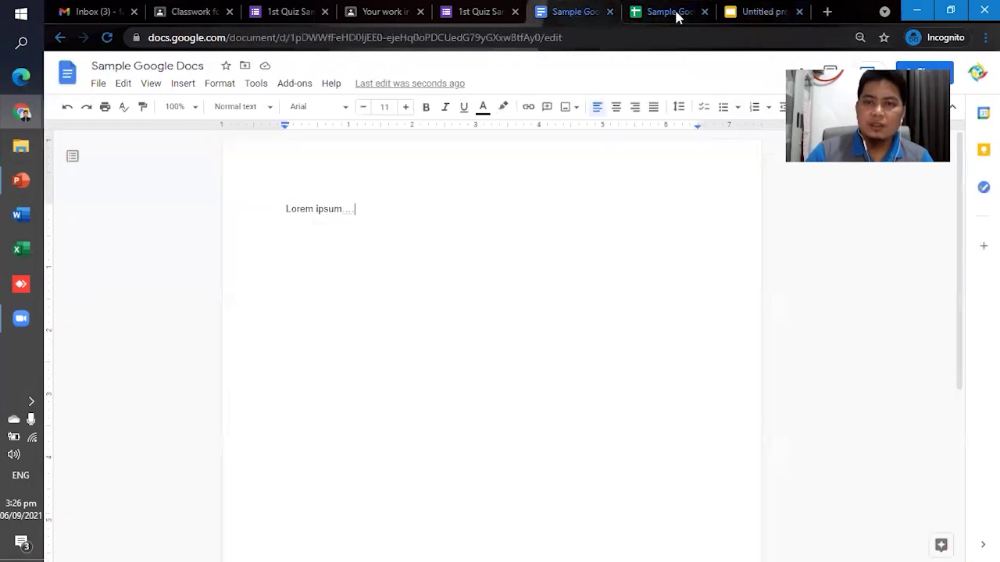
mouse_move(24, 186)
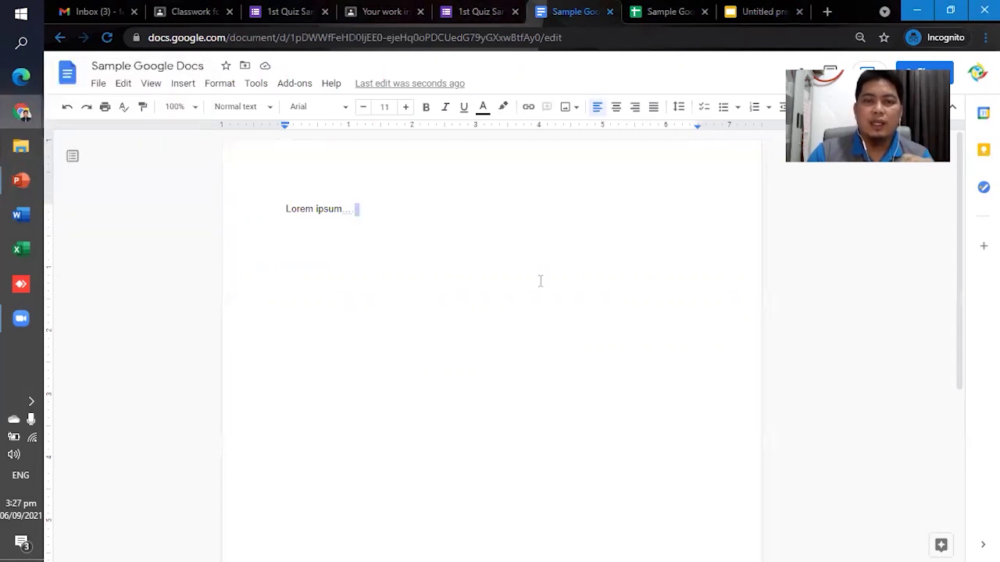
click(677, 14)
click(756, 14)
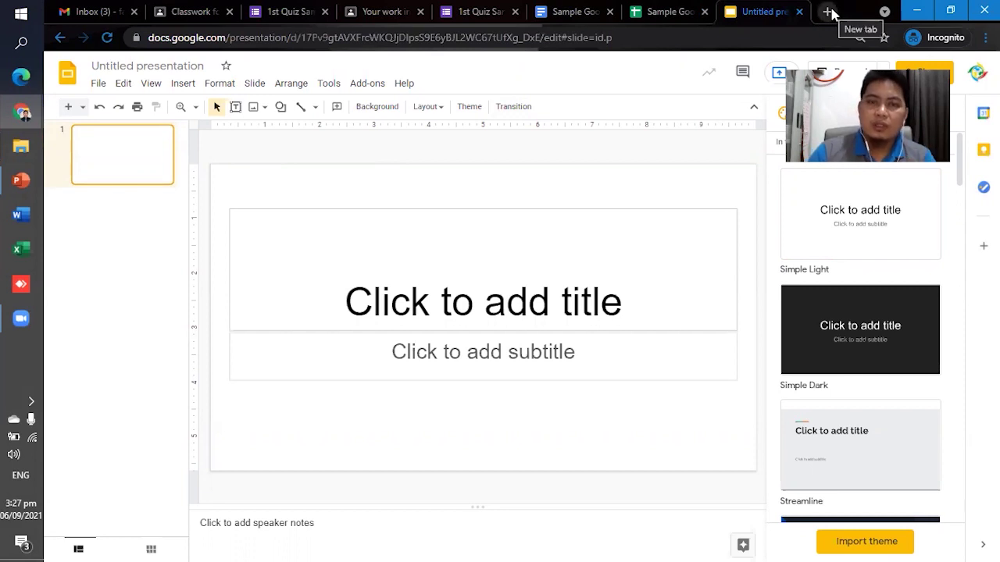
Title the untitled presentation 'Sample Google Slides'.
click(122, 66)
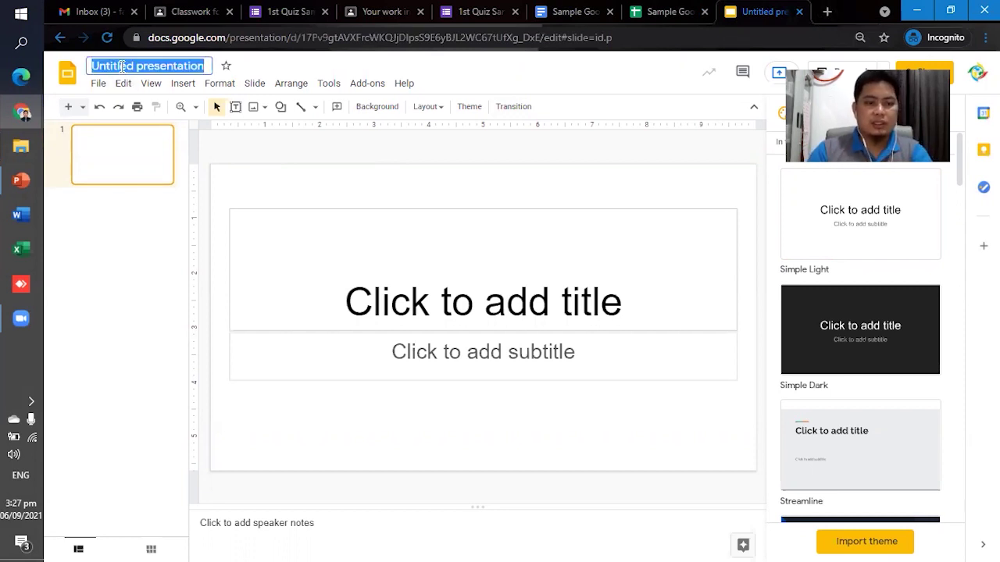
text(Sample Google Slides)
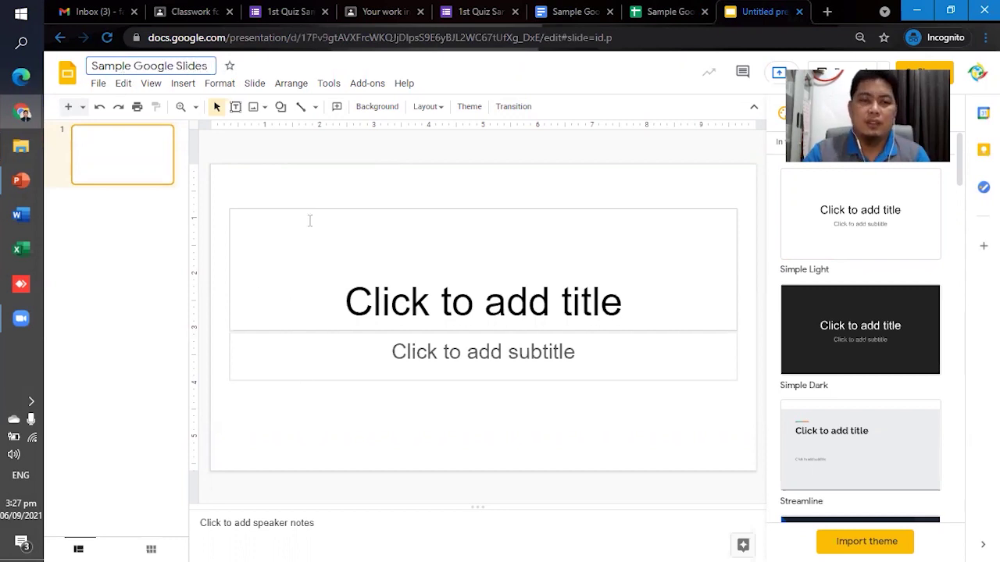
key(Return)
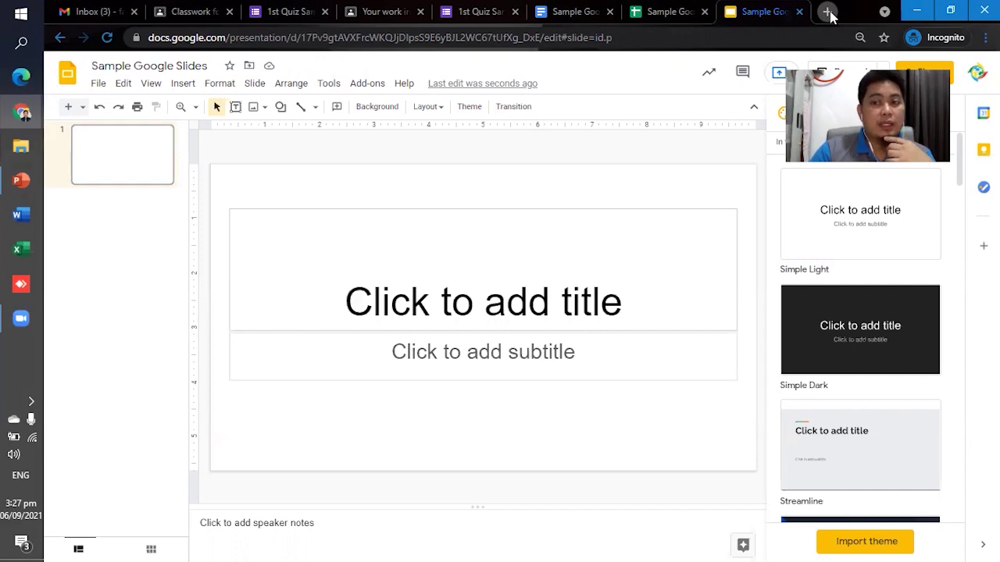
click(827, 11)
text(dr)
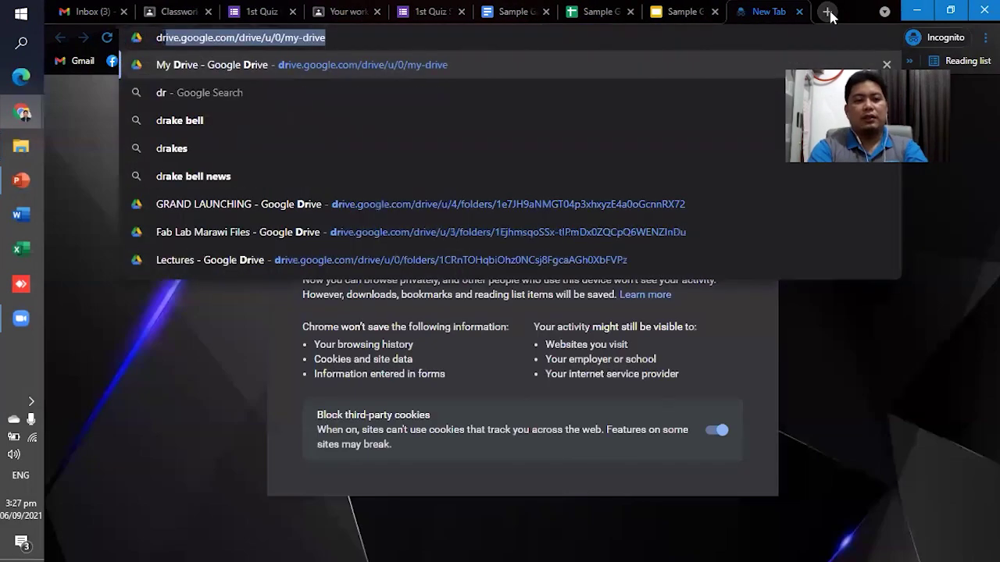
text(ive.google)
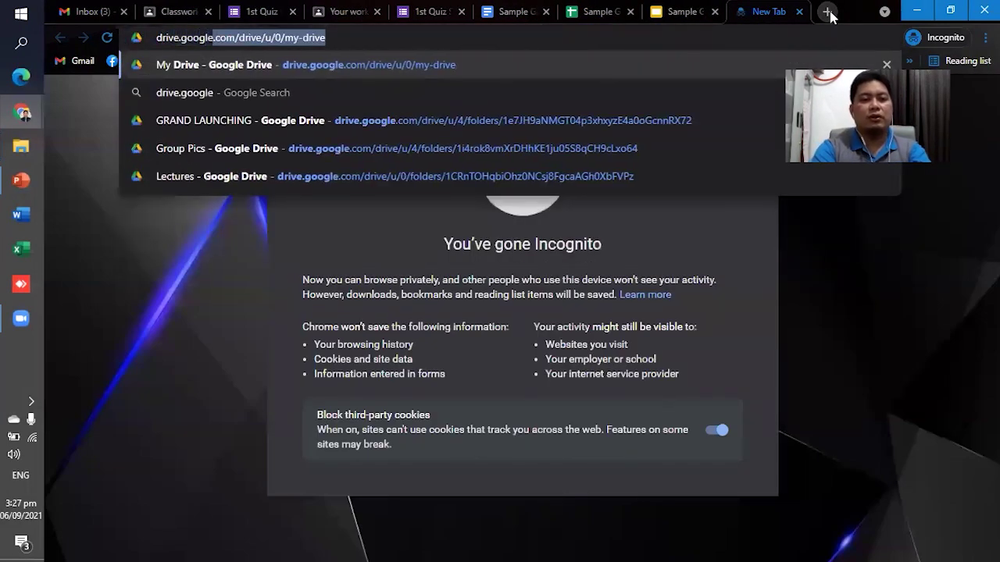
text(.com)
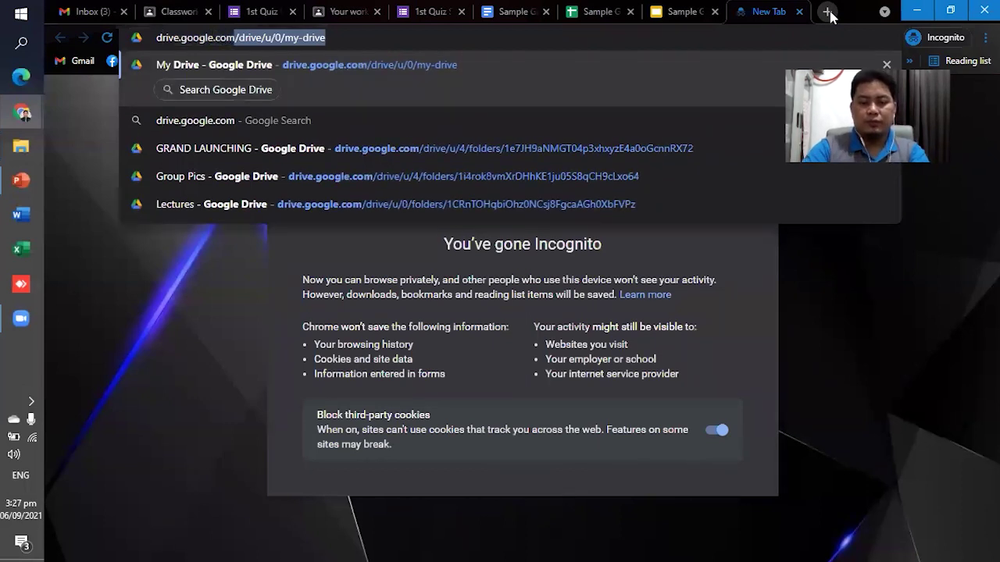
key(Delete)
key(Return)
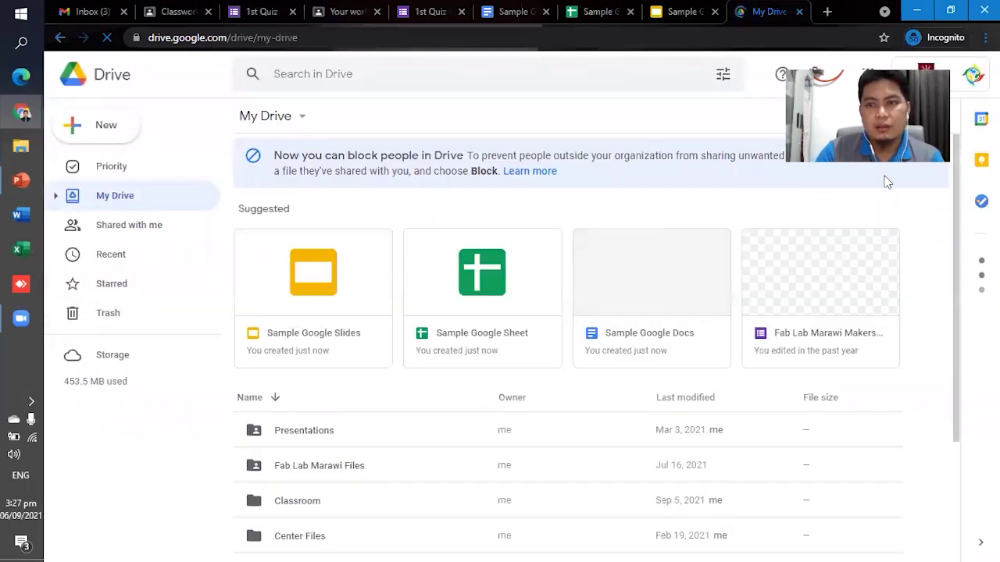
click(973, 74)
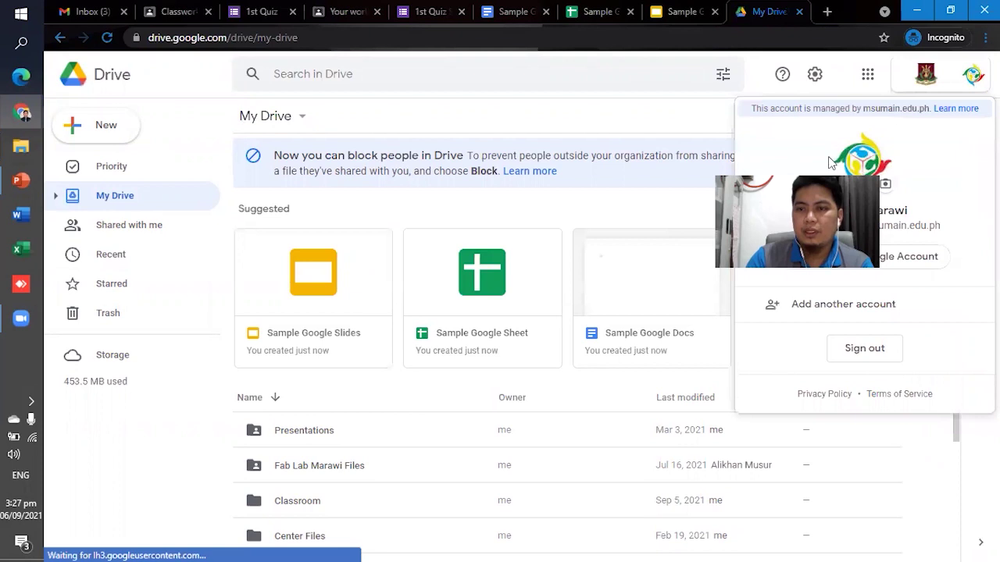
click(972, 74)
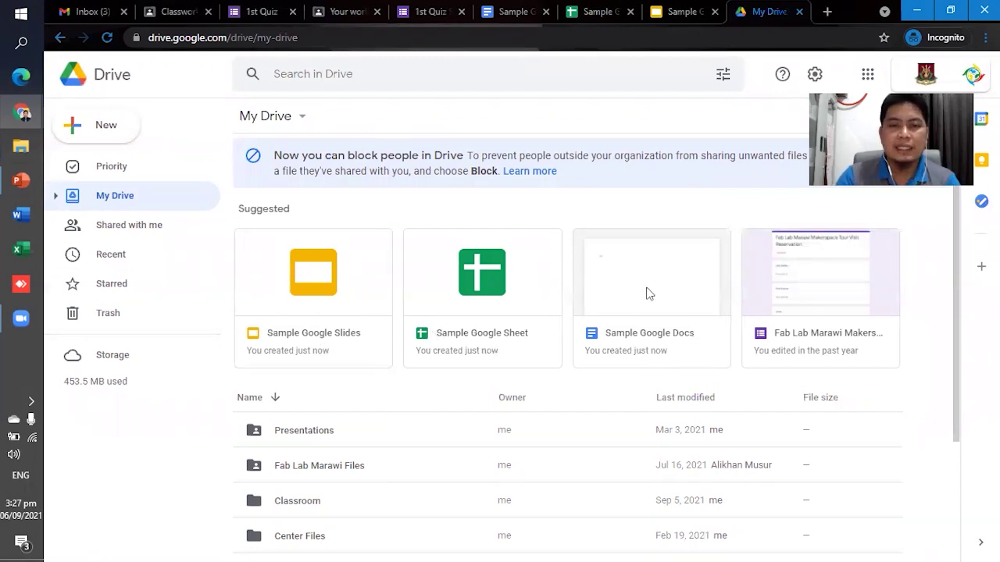
scroll(405, 392, down, 2)
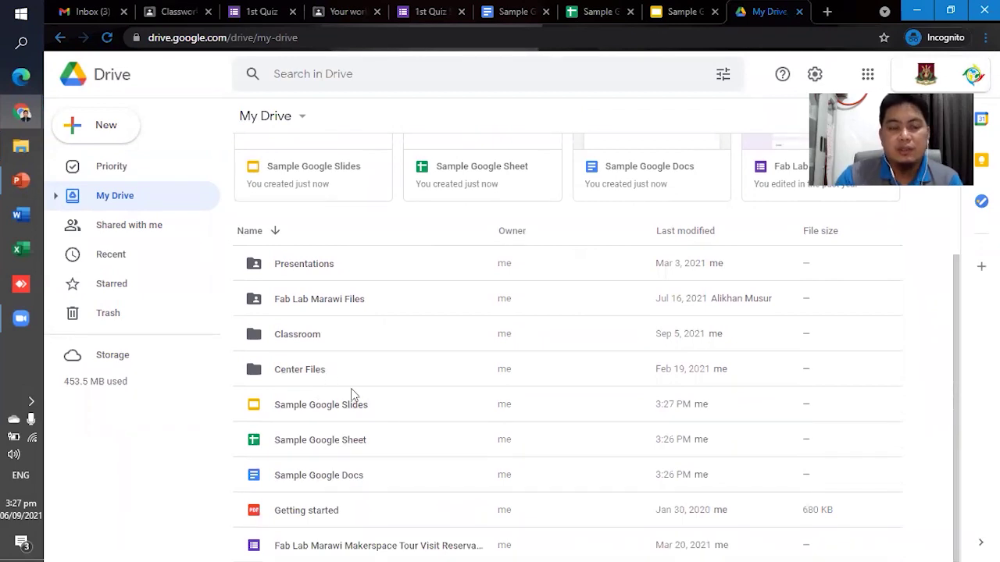
scroll(353, 403, up, 1)
scroll(353, 402, up, 1)
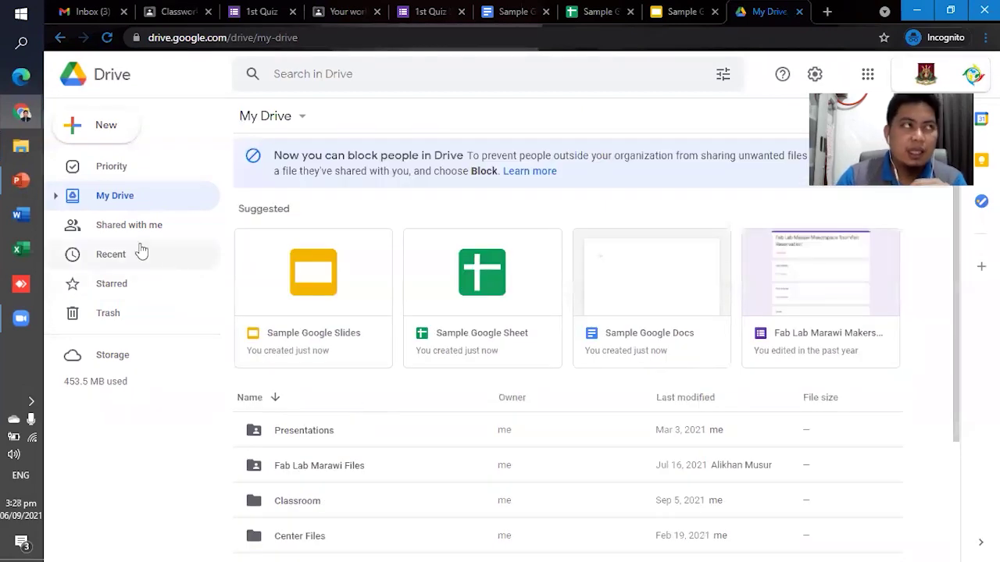
click(21, 146)
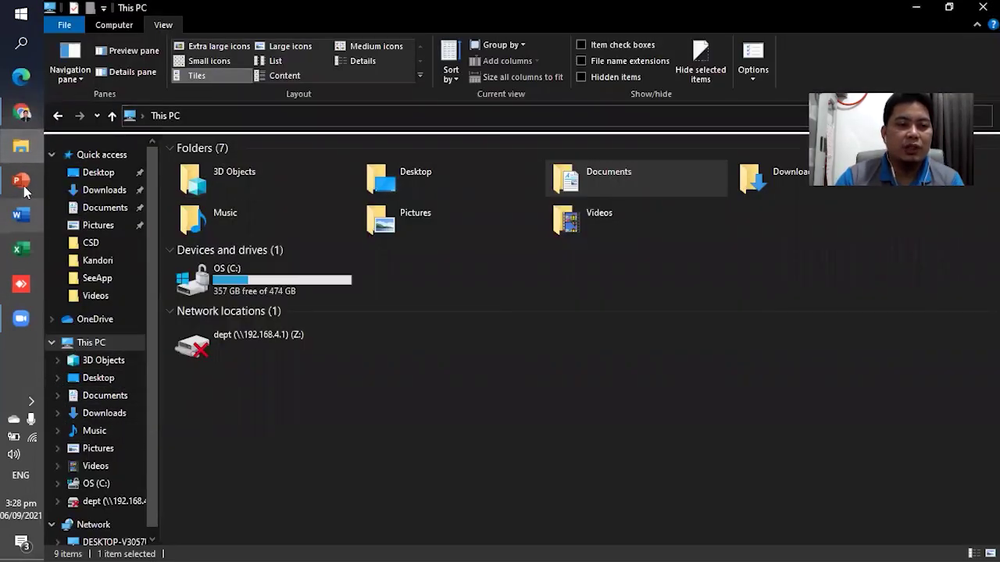
click(26, 115)
click(144, 196)
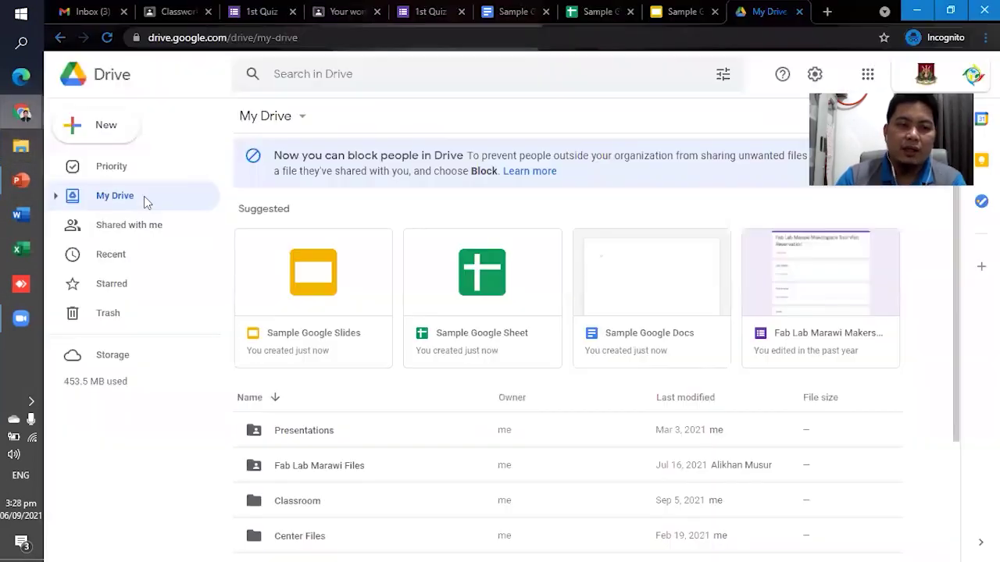
scroll(376, 469, down, 3)
right_click(355, 369)
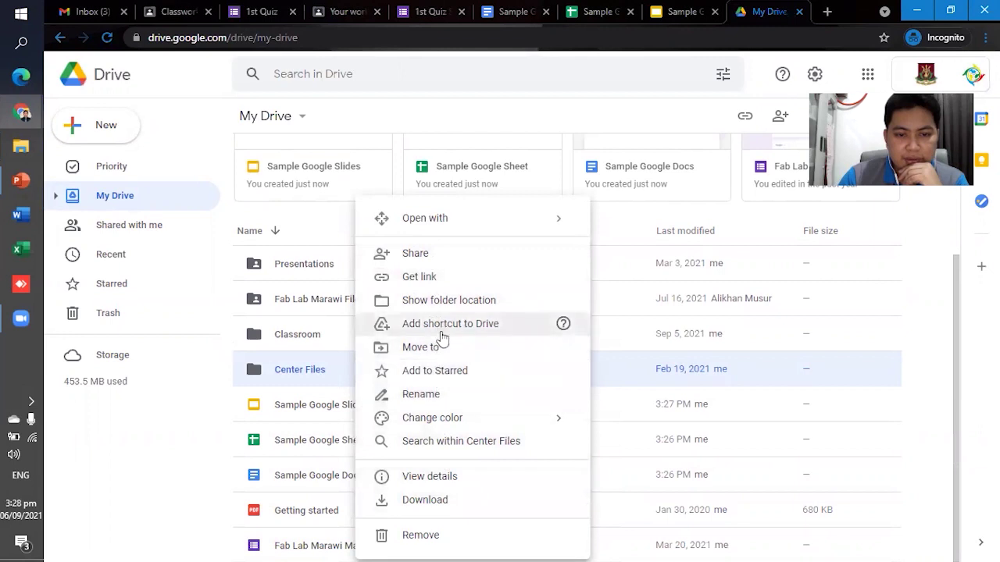
right_click(308, 416)
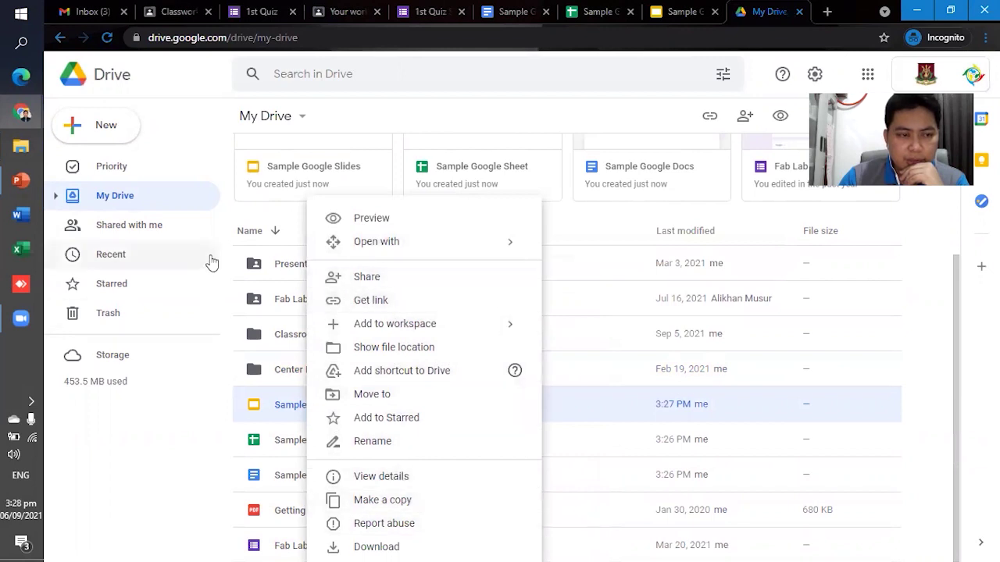
click(957, 390)
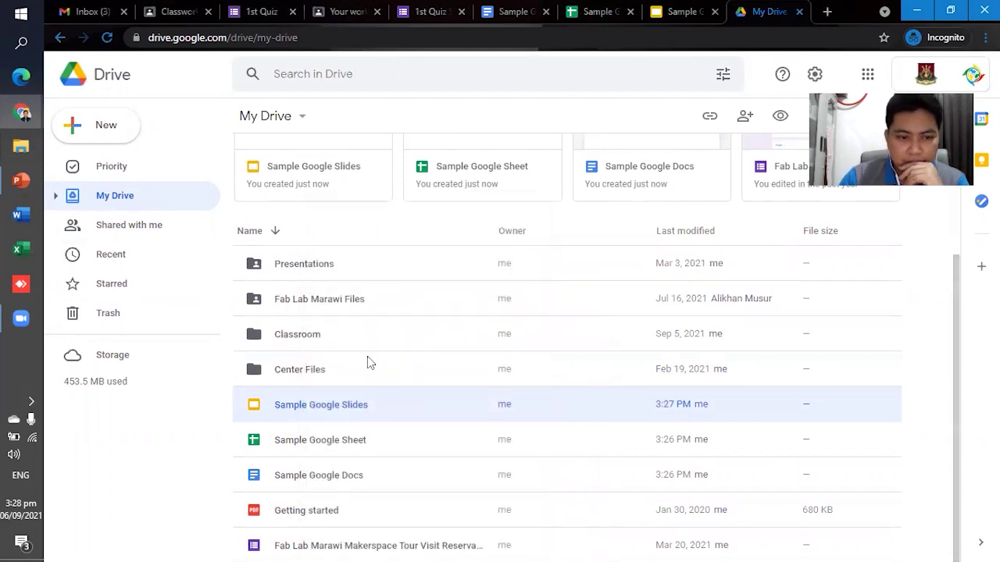
click(342, 238)
right_click(341, 230)
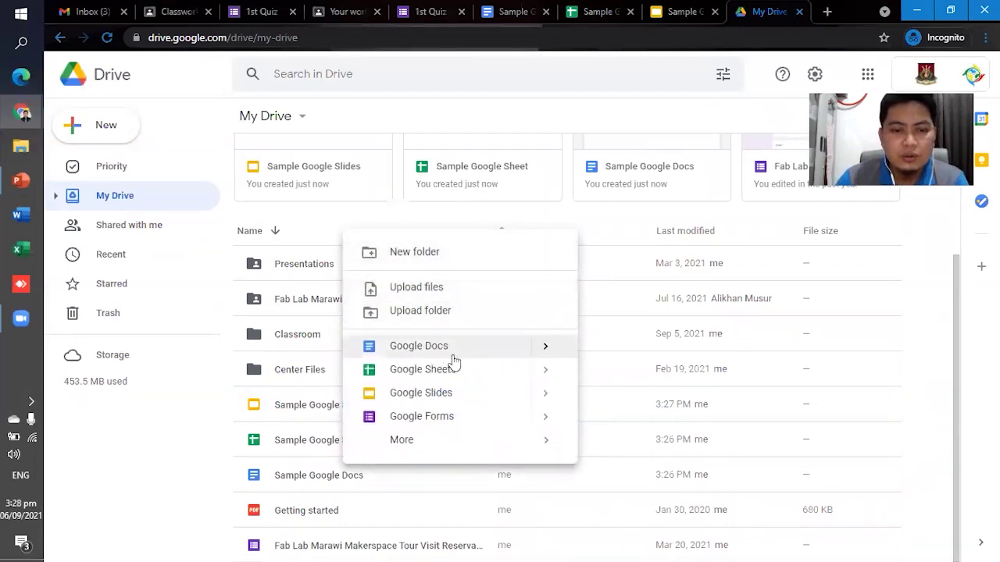
mouse_move(409, 450)
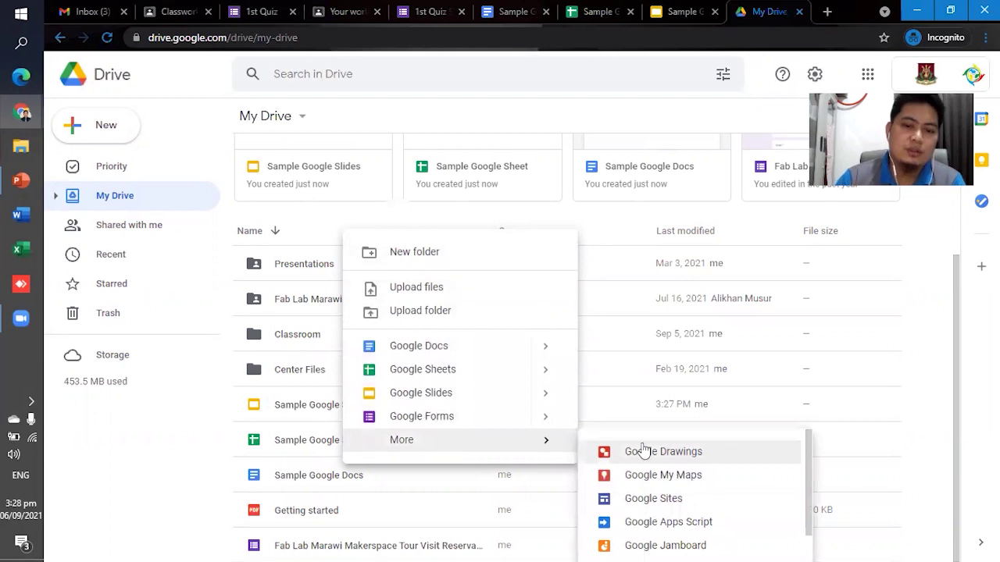
click(180, 465)
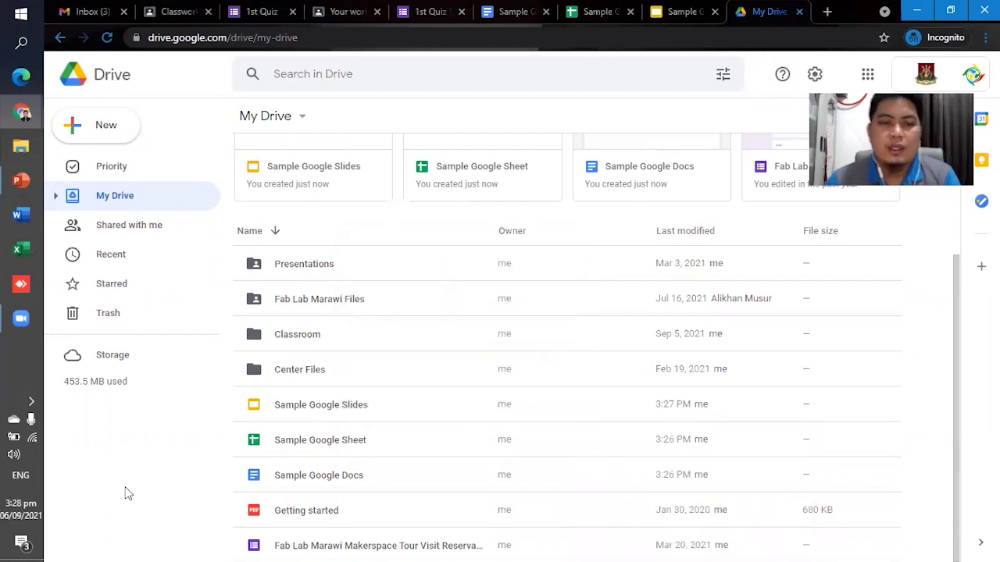
Review the Sample Sheet, Docs and Slides tabs, then glance at the Classwork page.
click(588, 16)
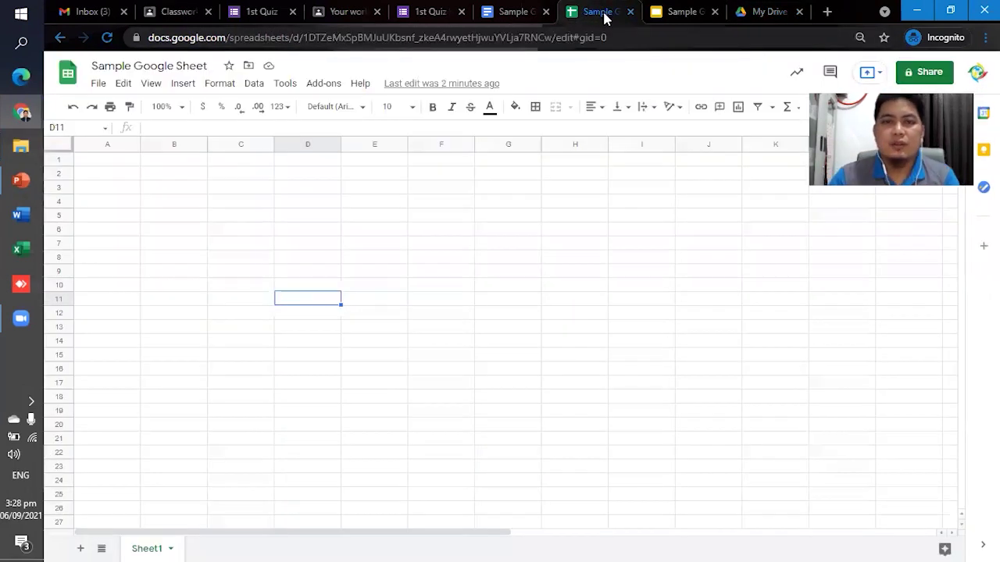
click(513, 14)
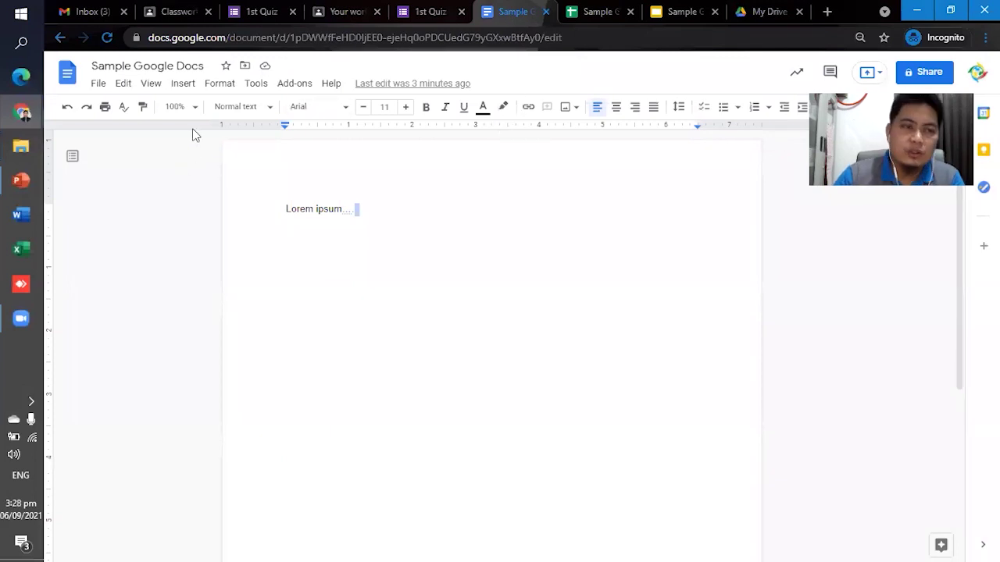
click(597, 16)
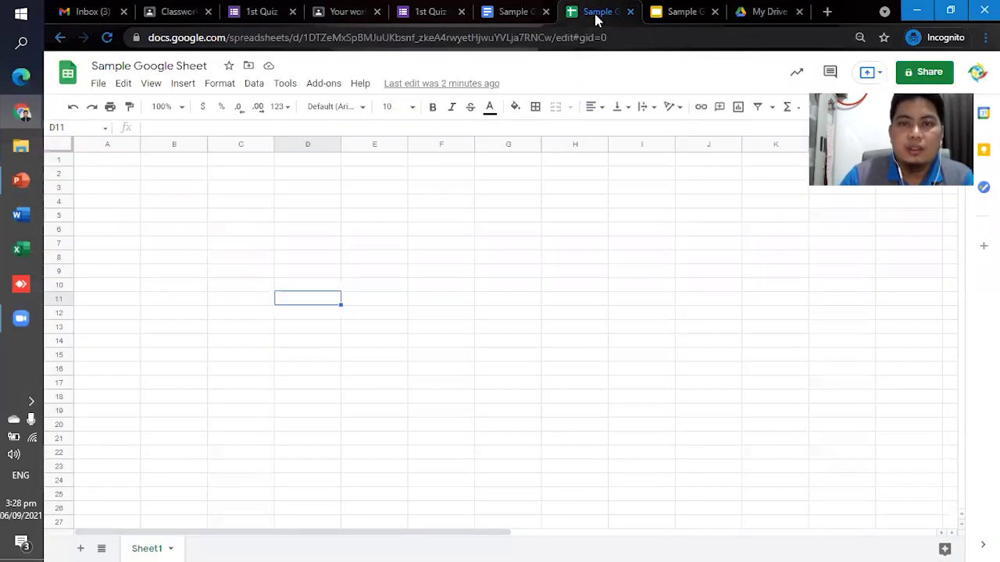
click(677, 14)
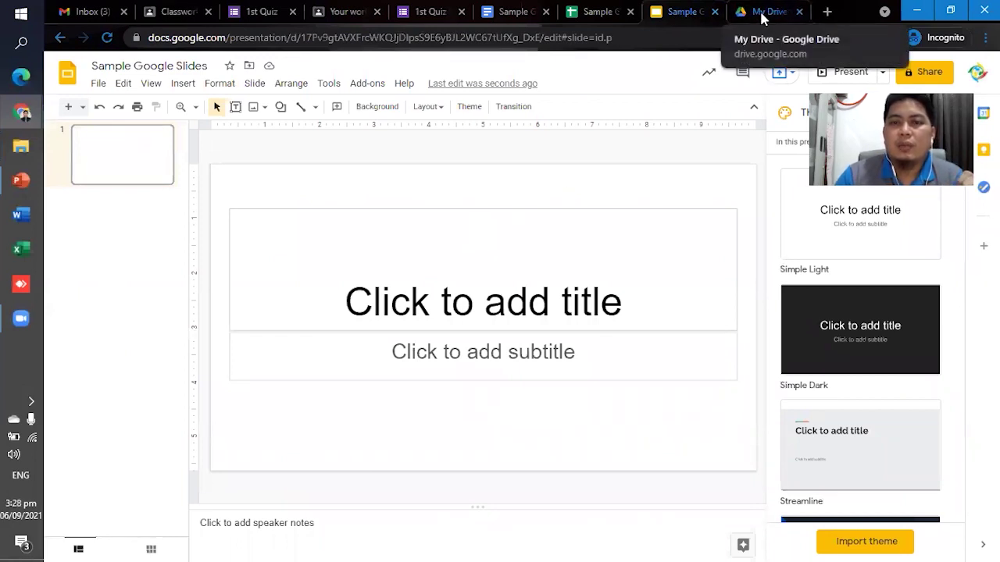
click(173, 14)
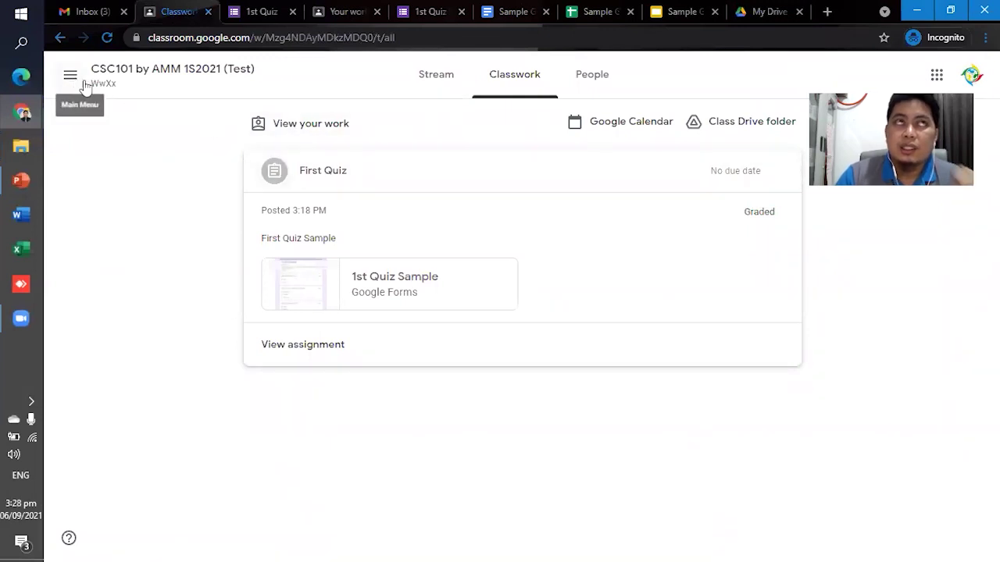
Cycle again through the Docs, Sheet, Slides and My Drive tabs, ending on Classwork.
click(517, 14)
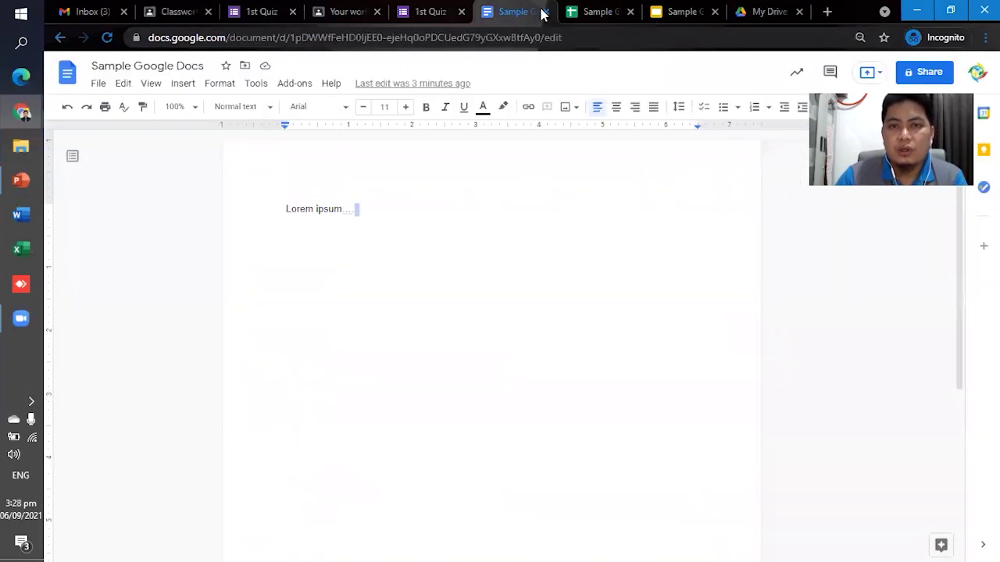
click(602, 13)
click(685, 16)
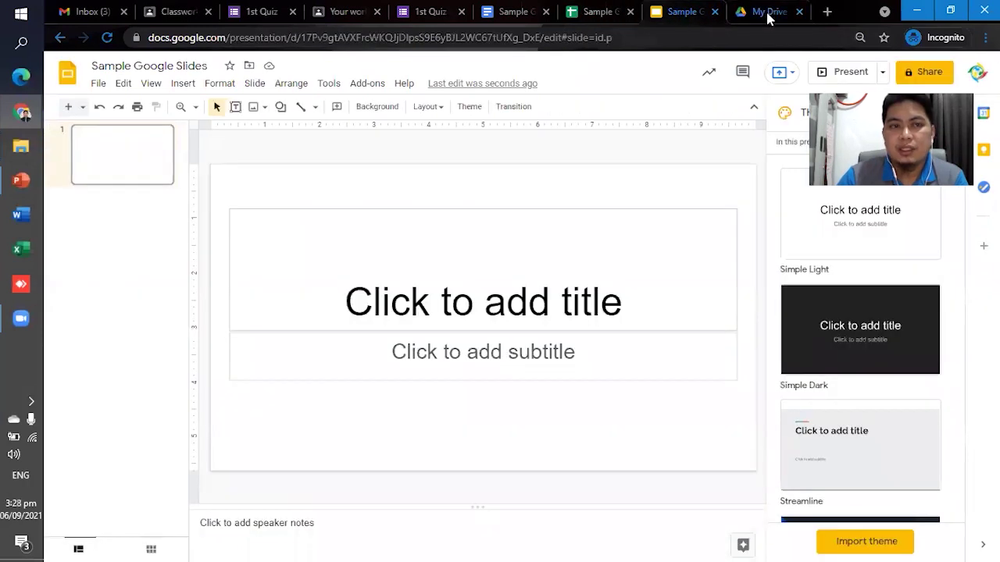
click(768, 13)
click(191, 17)
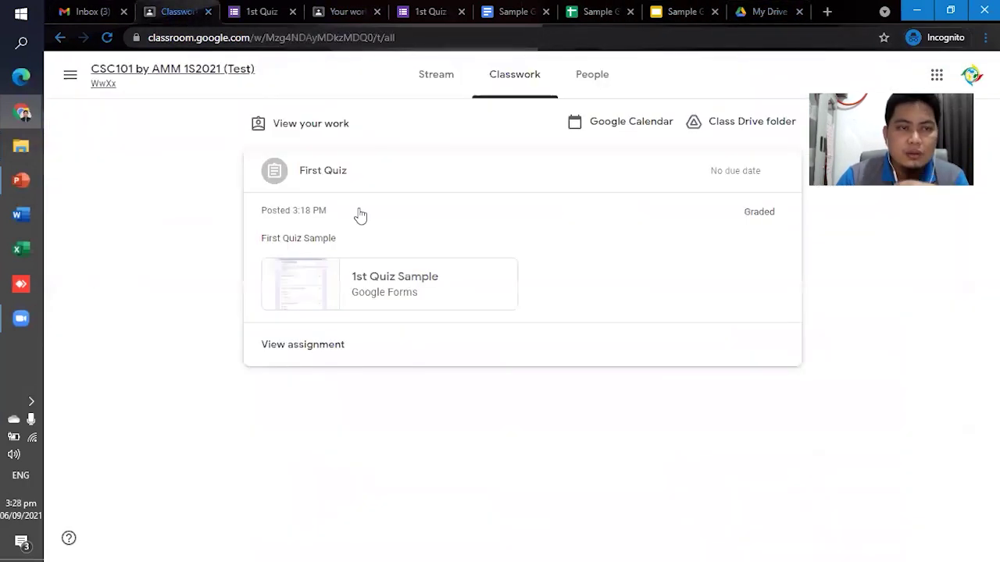
Start a new Stream announcement and attach Sample Google Slides from Drive.
click(438, 80)
scroll(463, 375, down, 2)
scroll(463, 389, up, 2)
click(395, 338)
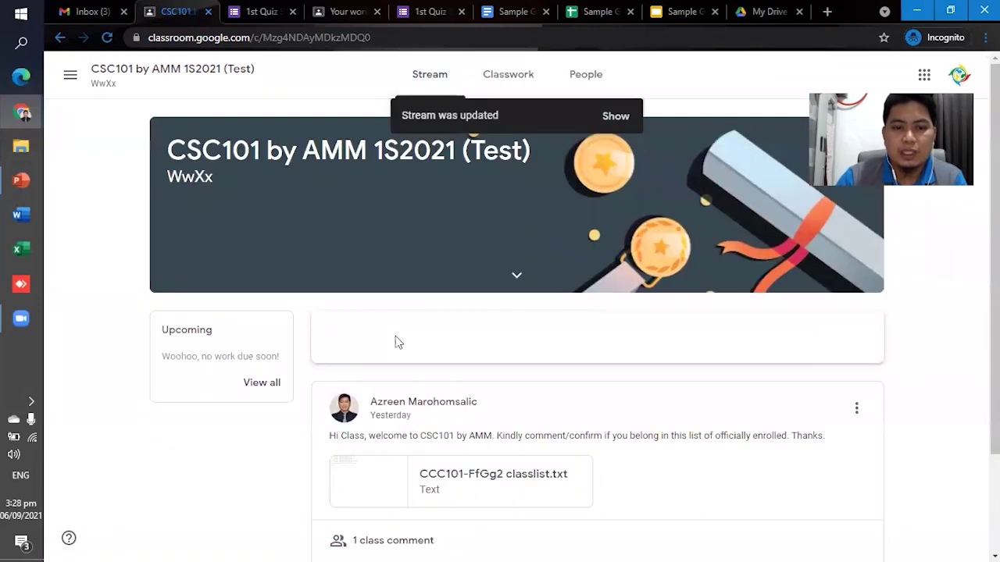
click(345, 494)
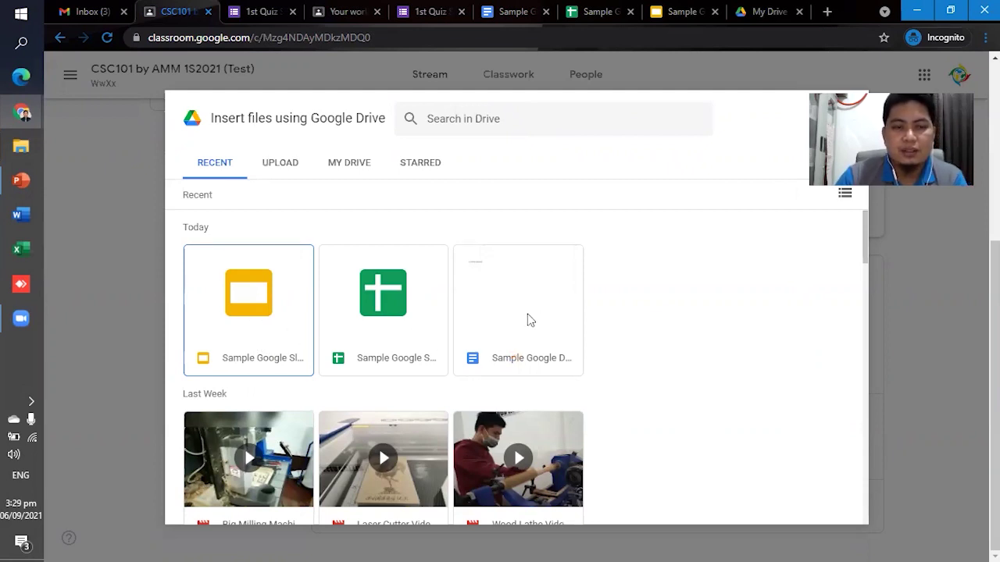
click(252, 307)
click(252, 303)
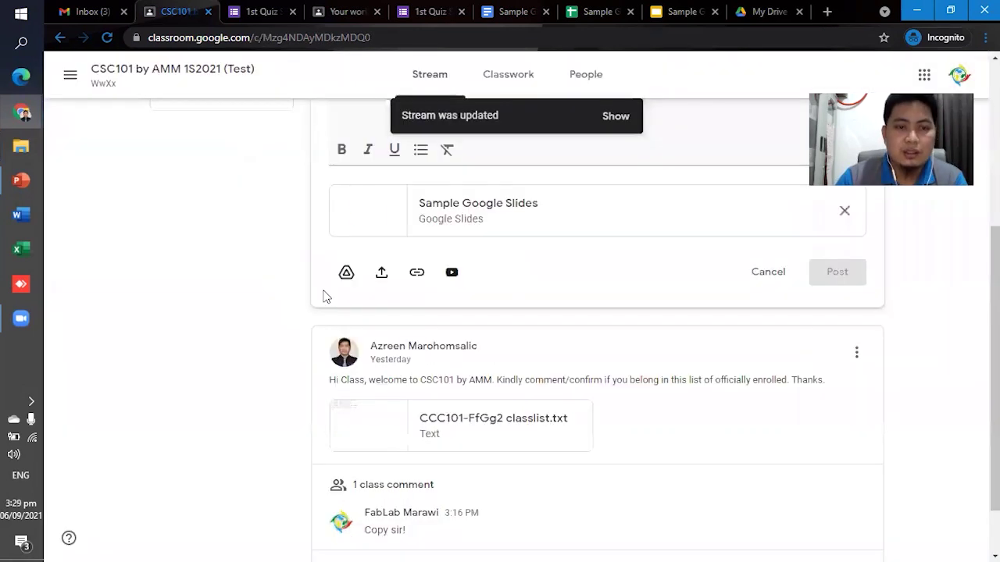
Begin writing the announcement text, dismissing the add-link option.
scroll(479, 443, up, 3)
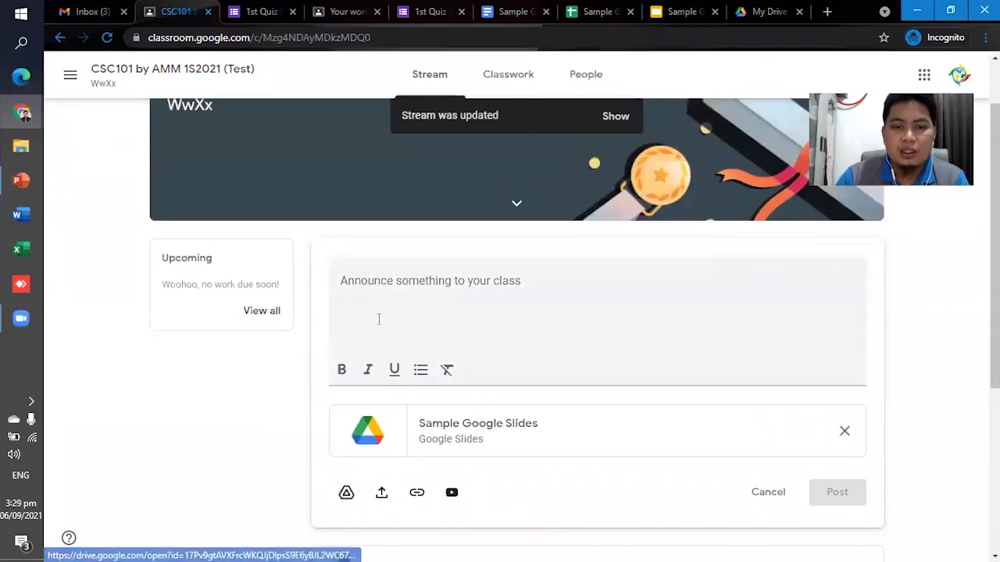
click(371, 305)
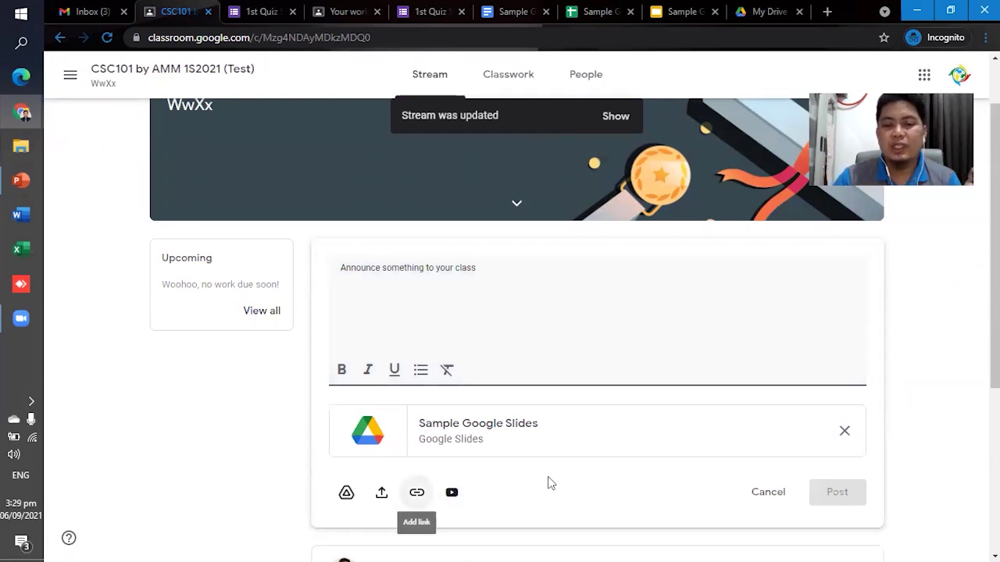
key(Return)
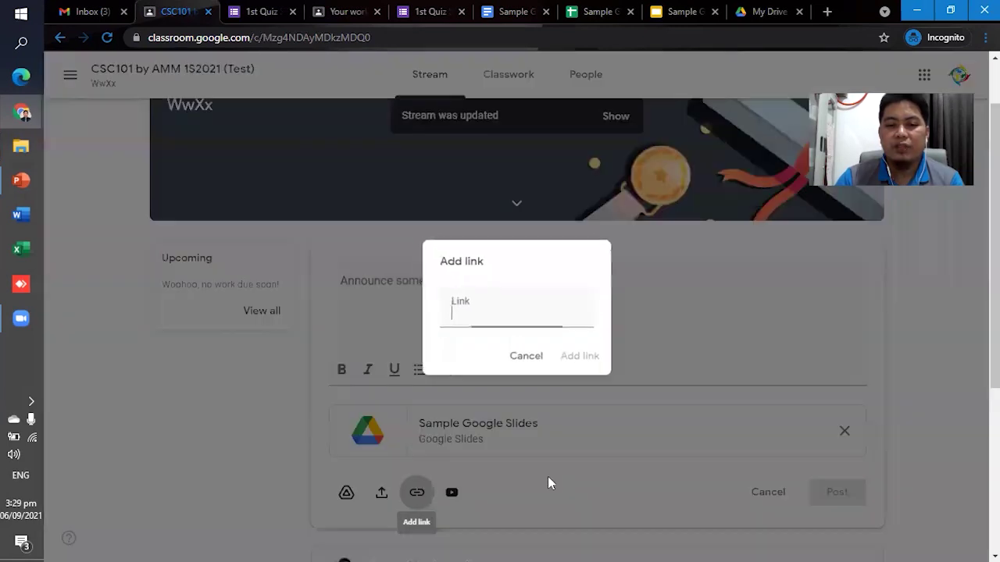
click(517, 358)
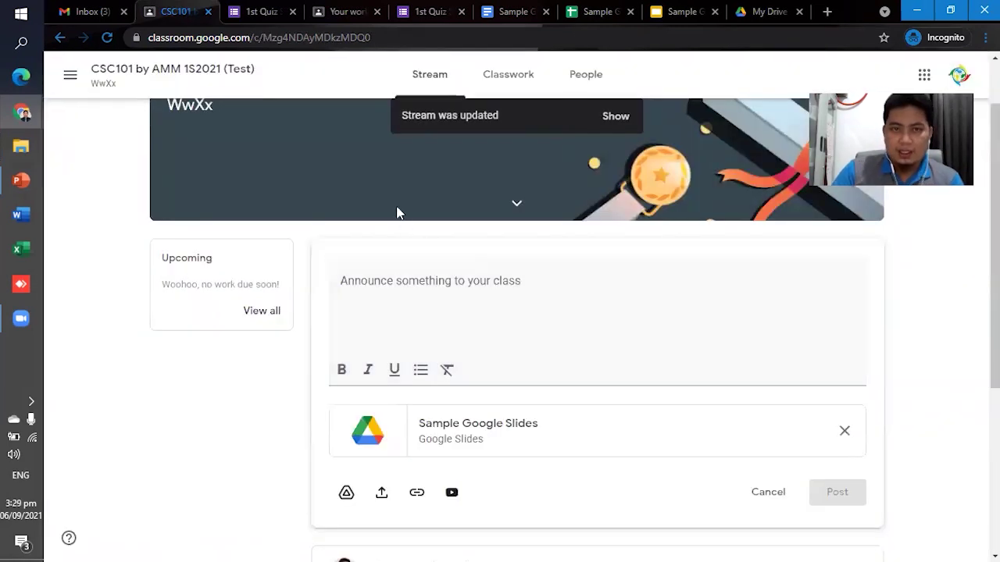
click(613, 13)
Move from the sample document to the 1st Quiz Sample response scored 10/30.
click(516, 11)
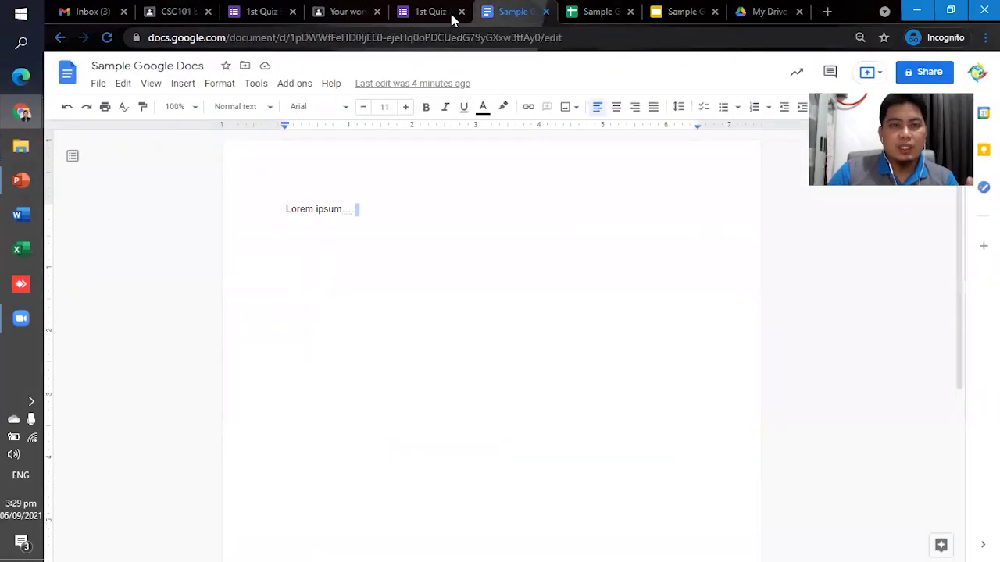
click(426, 12)
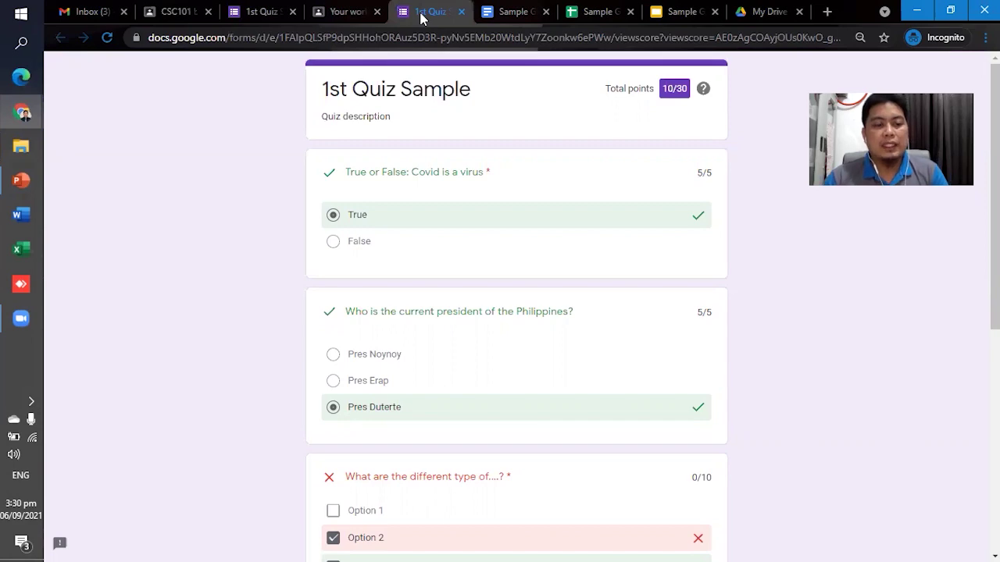
Switch back to the PowerPoint slideshow showing the Other Applications slide.
key(alt+Tab)
key(alt+Tab)
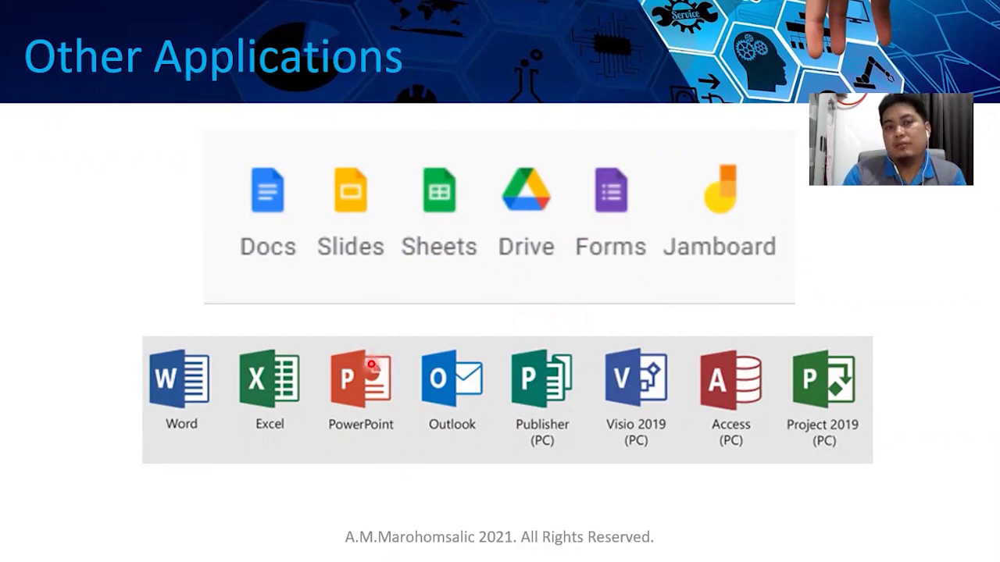
Advance the slideshow and reveal the Gmail, Meet, Chat and Messenger images.
key(Right)
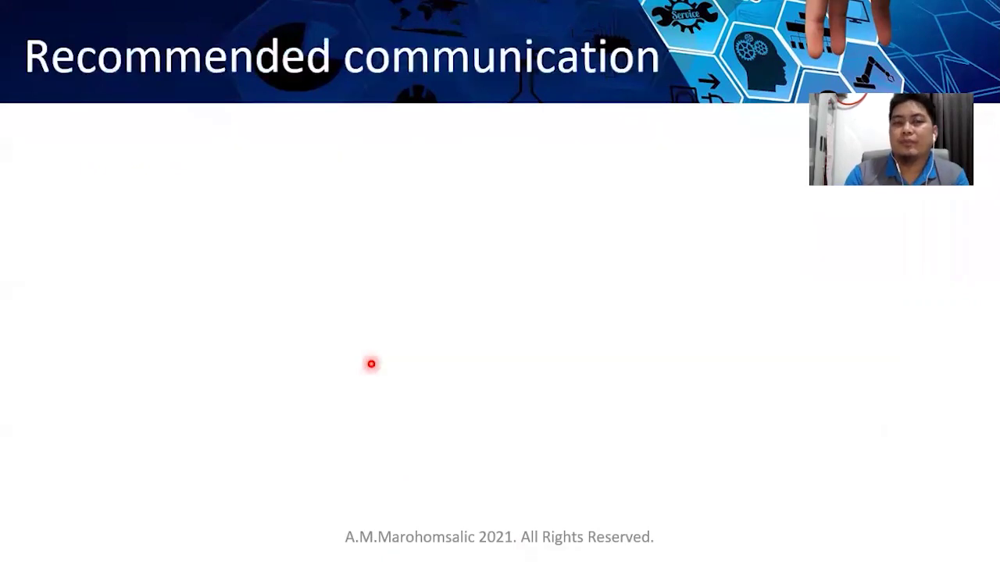
key(Right)
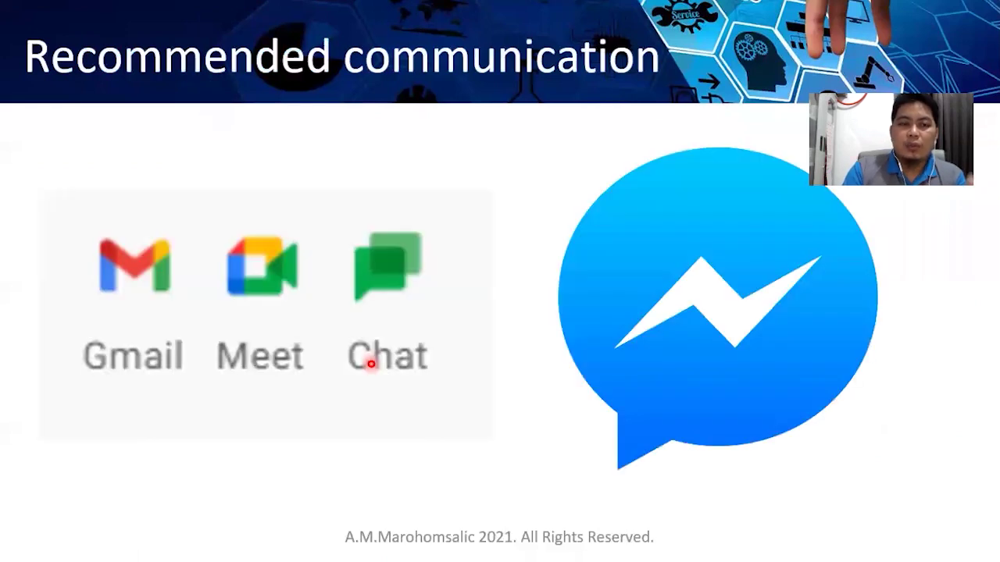